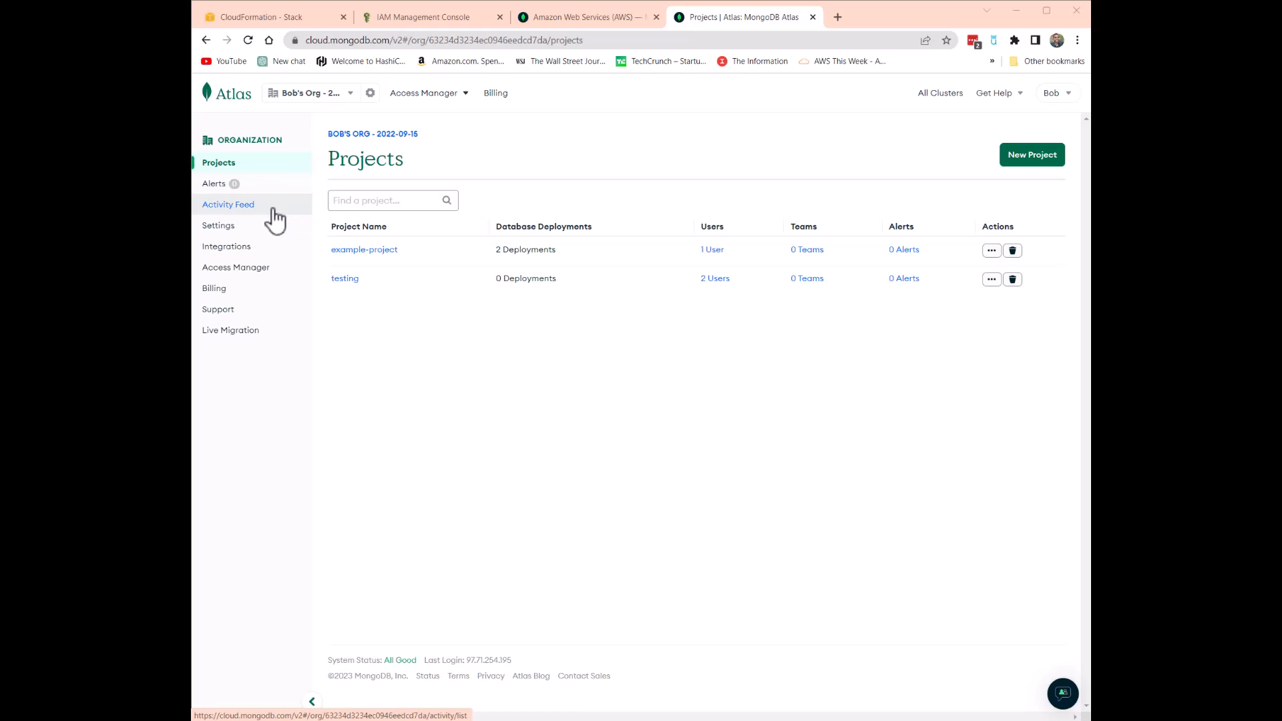
- Start creating a new organization API key in the Access Manager with the description CFN Demo
{"action": "left_click", "coordinate": [252, 269]}
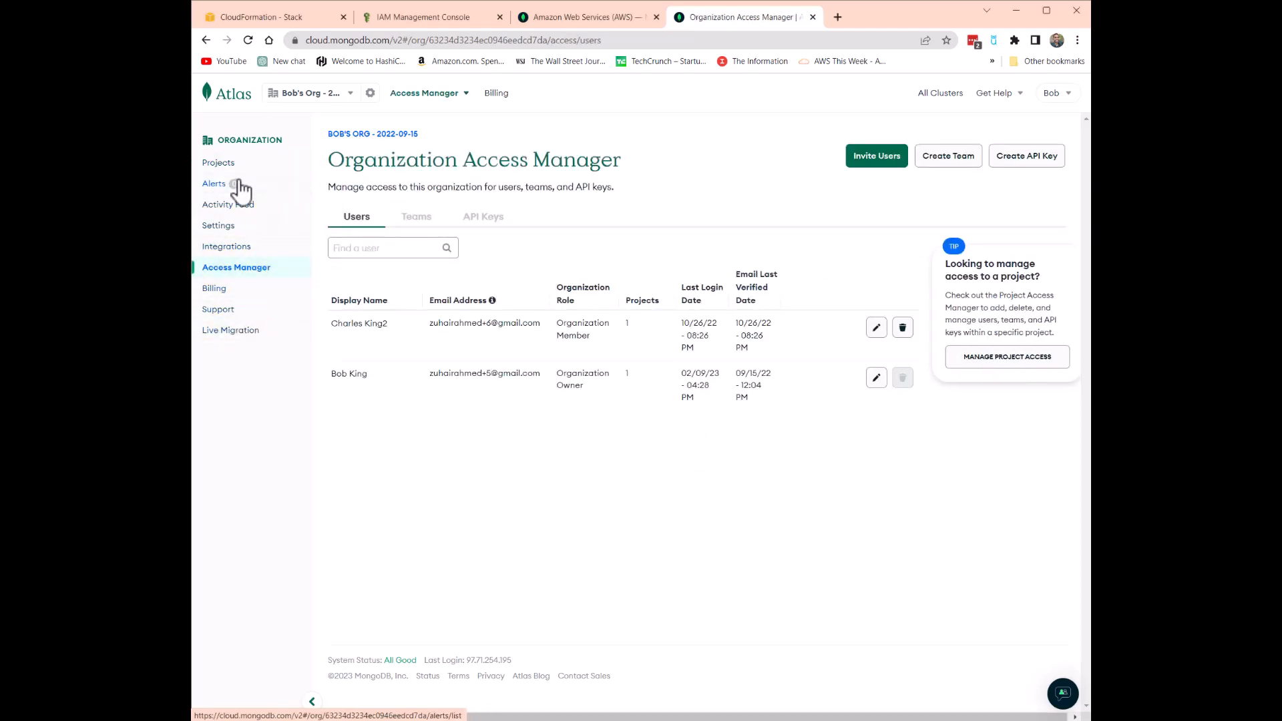
{"action": "left_click", "coordinate": [491, 239]}
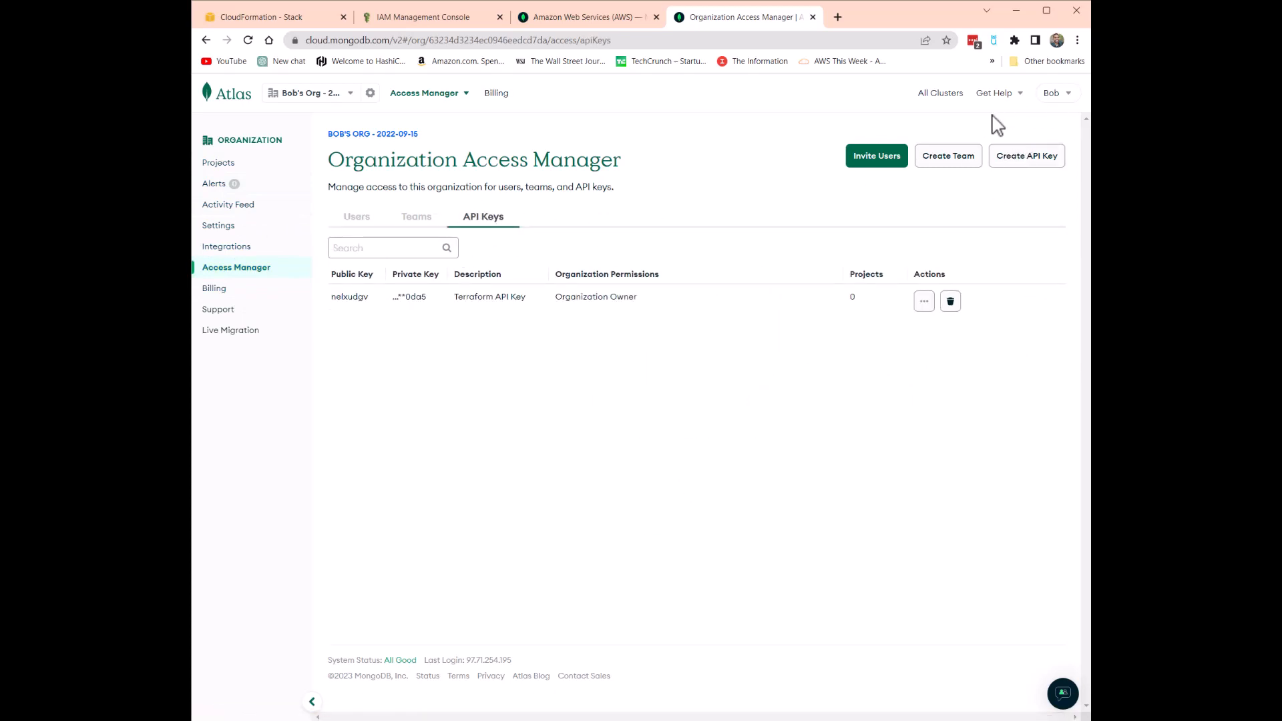
{"action": "left_click", "coordinate": [1024, 160]}
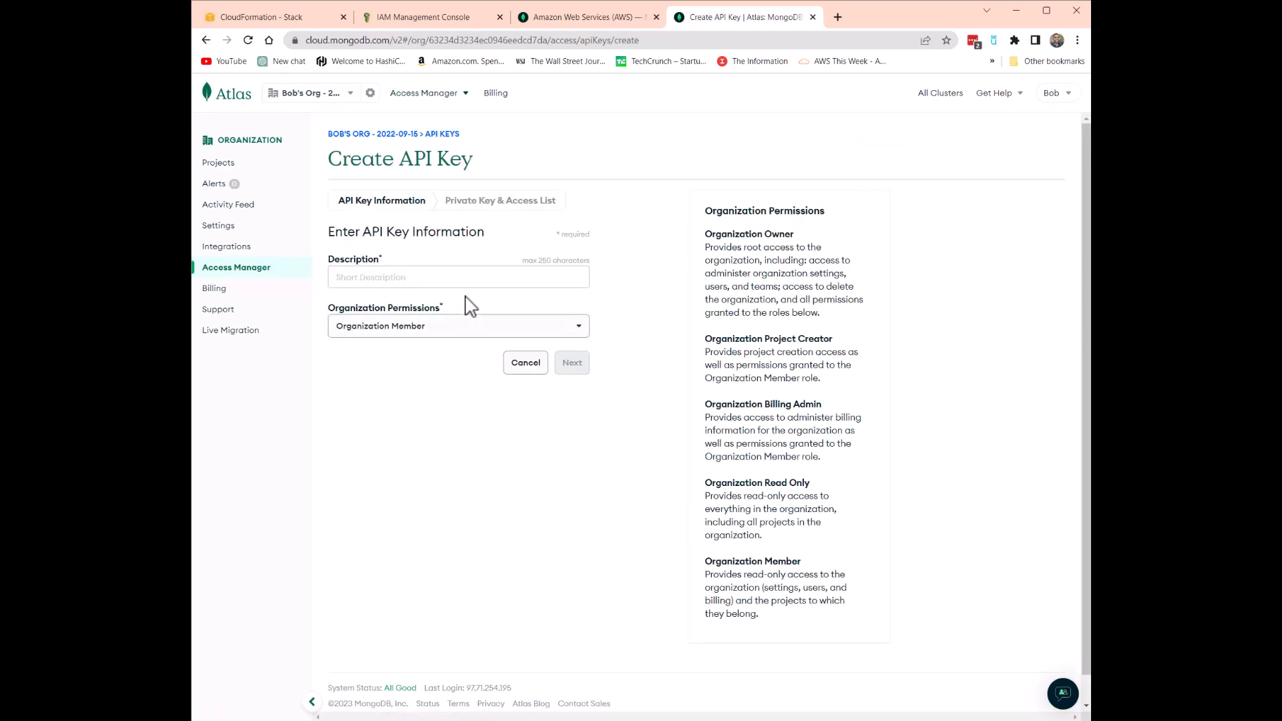
{"action": "left_click", "coordinate": [471, 275]}
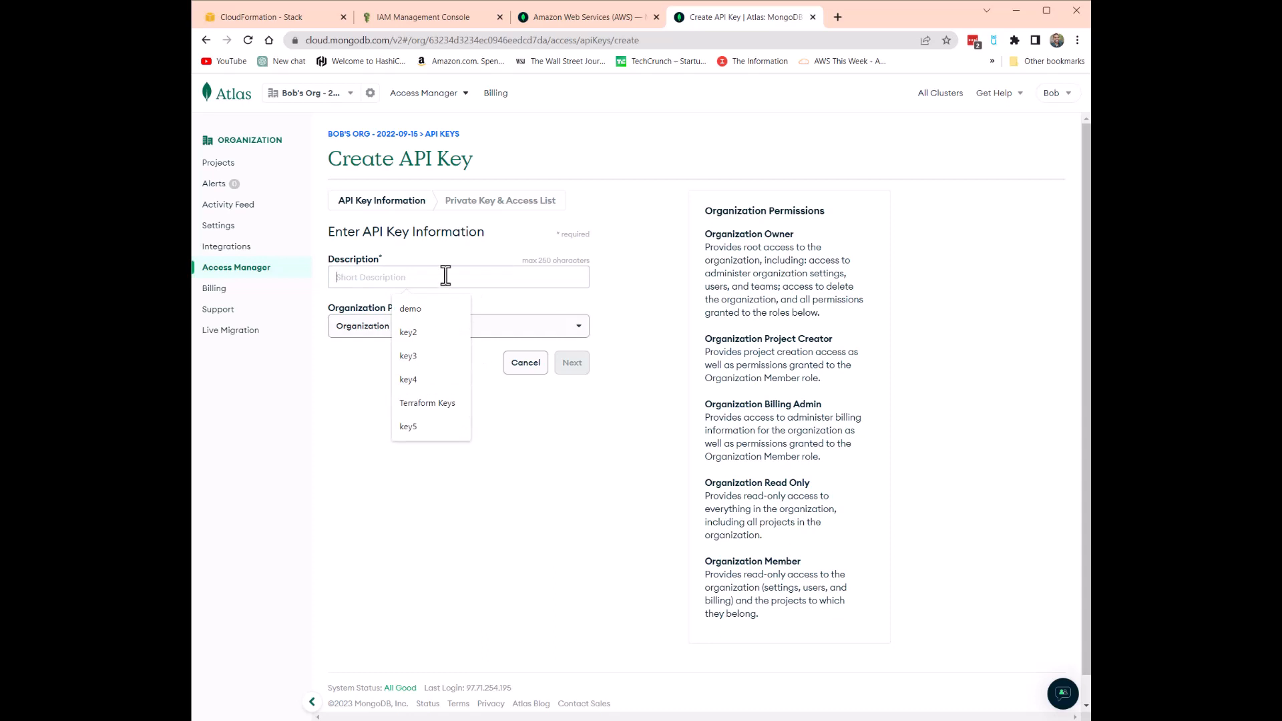
{"action": "type", "text": "d"}
{"action": "key", "text": "BackSpace"}
{"action": "type", "text": "CFN Demo"}
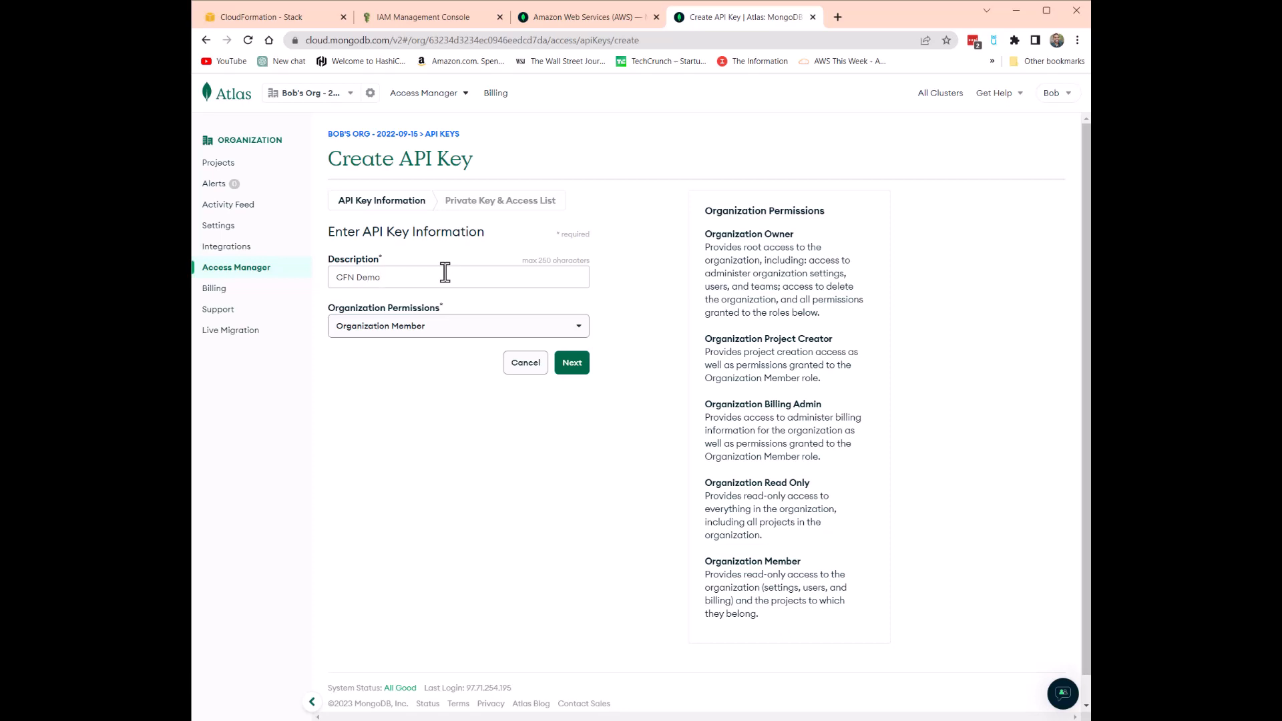
- Set the key's organization permission to Organization Owner only and continue to the next page
{"action": "left_click", "coordinate": [449, 326]}
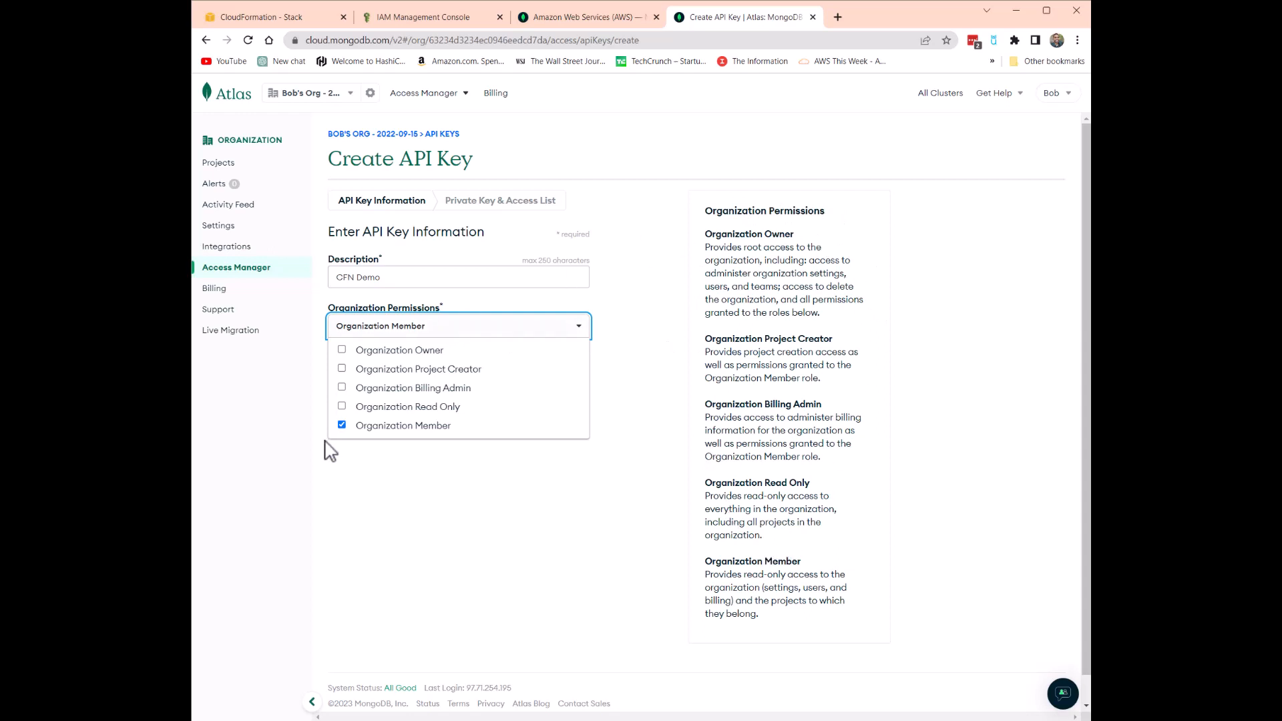
{"action": "left_click", "coordinate": [342, 426]}
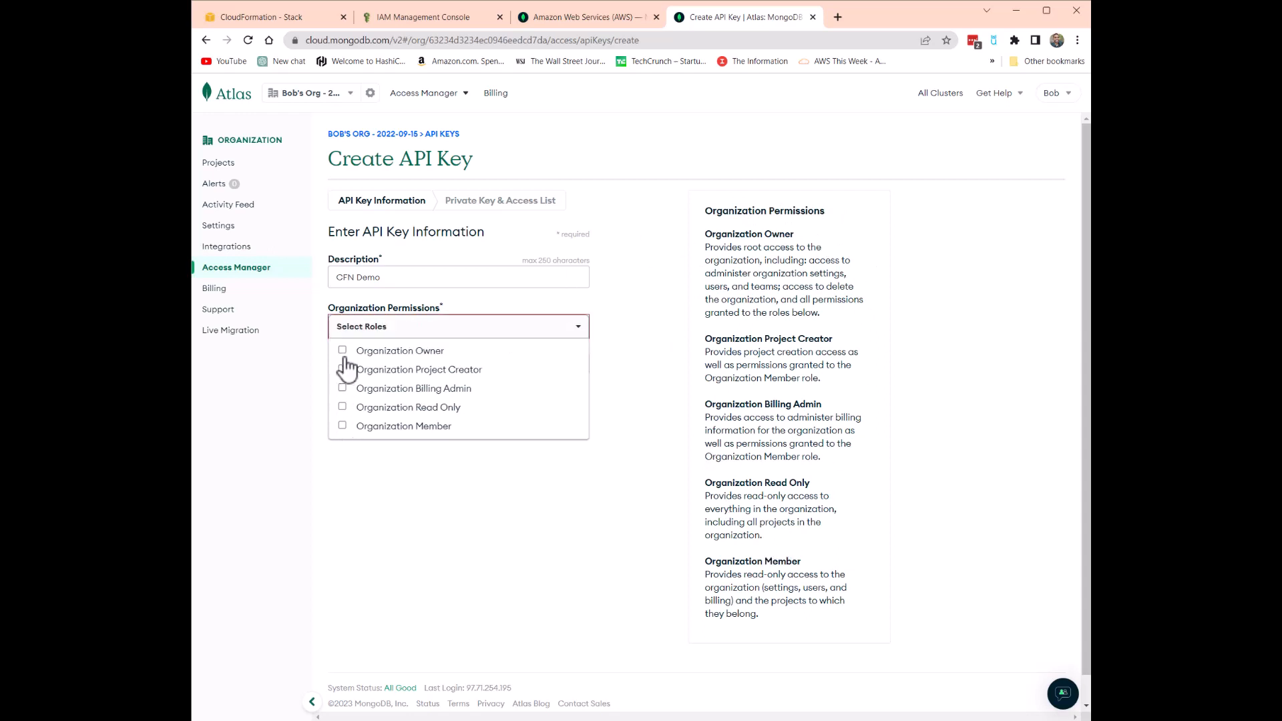
{"action": "left_click", "coordinate": [345, 354]}
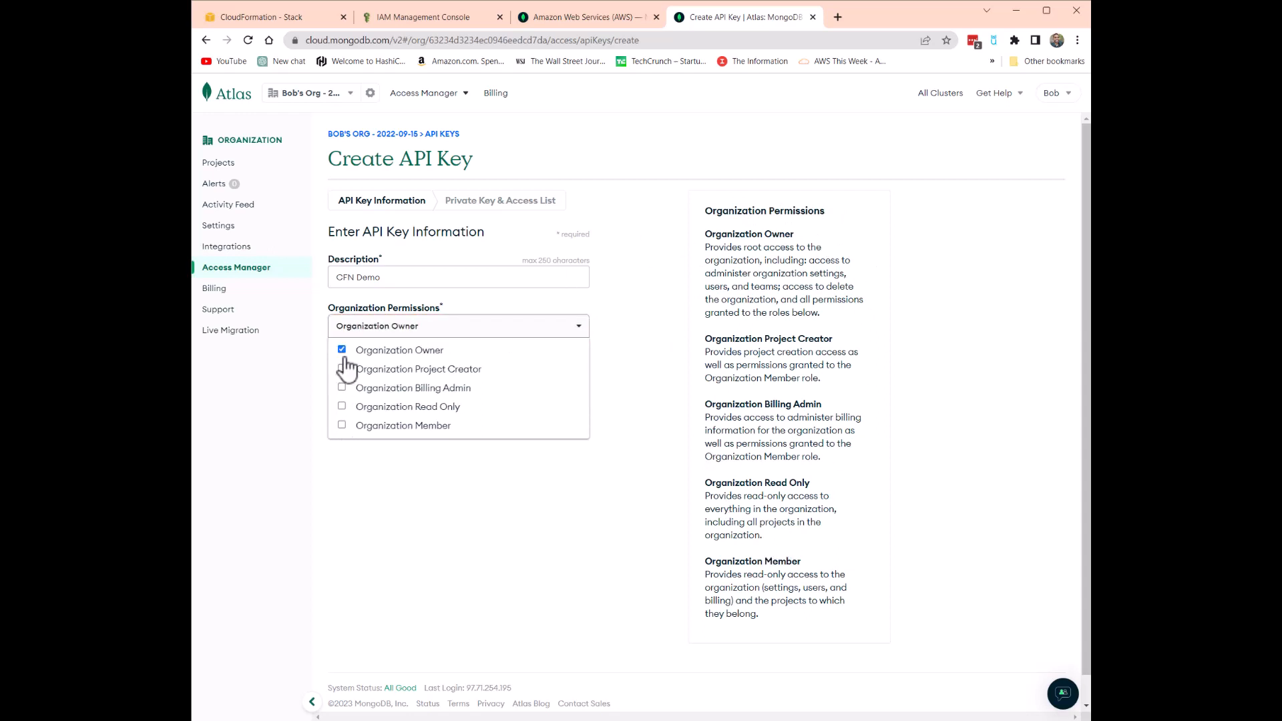
{"action": "left_click", "coordinate": [531, 493]}
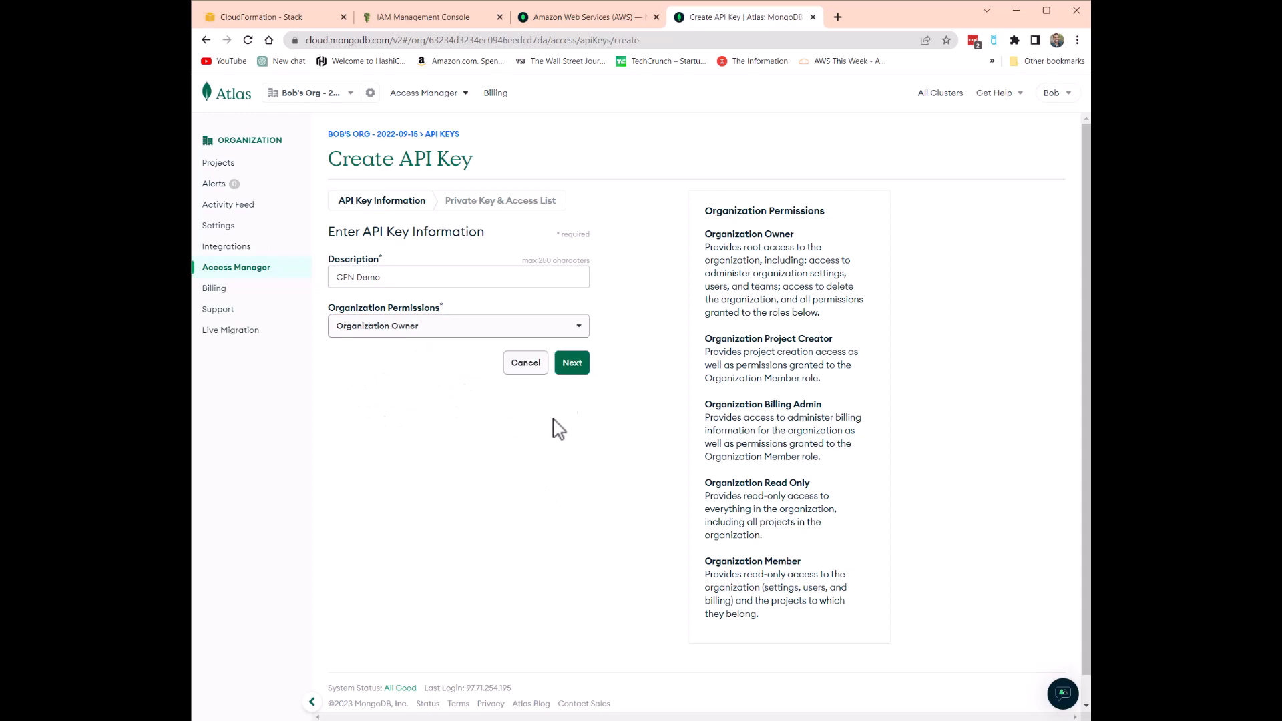
{"action": "left_click", "coordinate": [572, 364]}
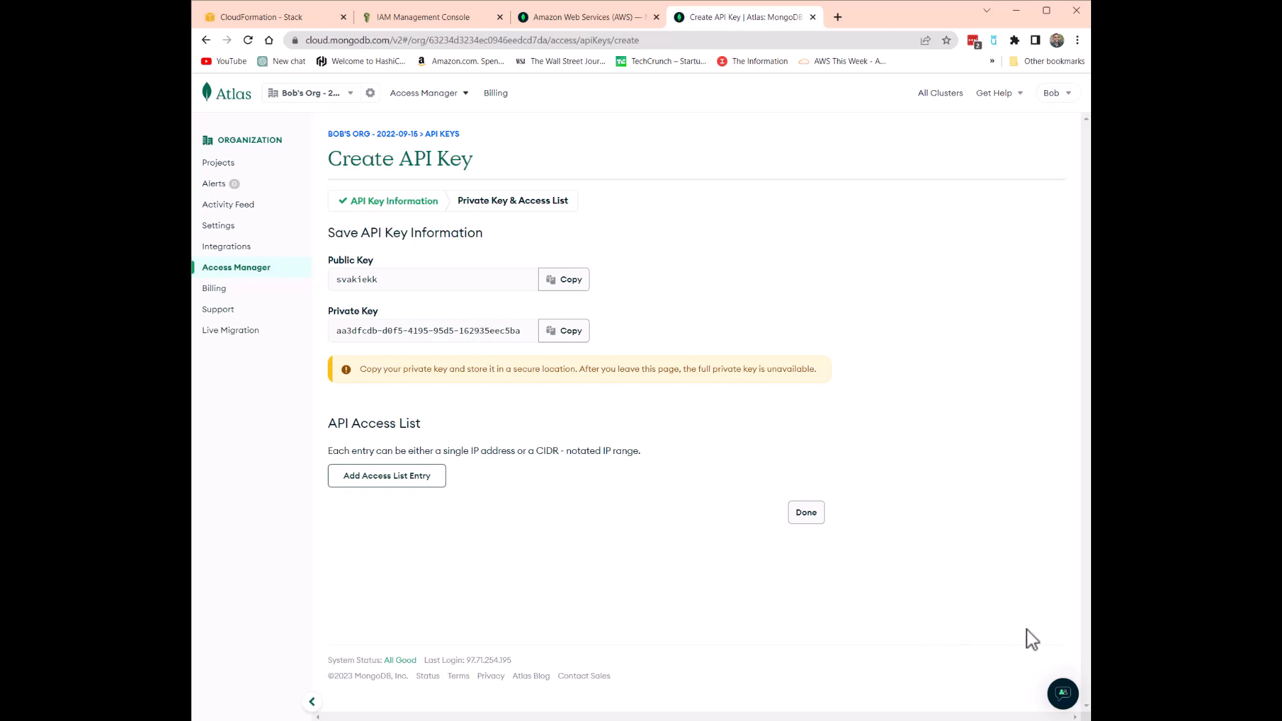
- Copy the new key's public key and private key
{"action": "left_click", "coordinate": [553, 285]}
{"action": "left_click", "coordinate": [555, 334]}
- Add the current IP address to the key's API access list and finish
{"action": "left_click", "coordinate": [368, 494]}
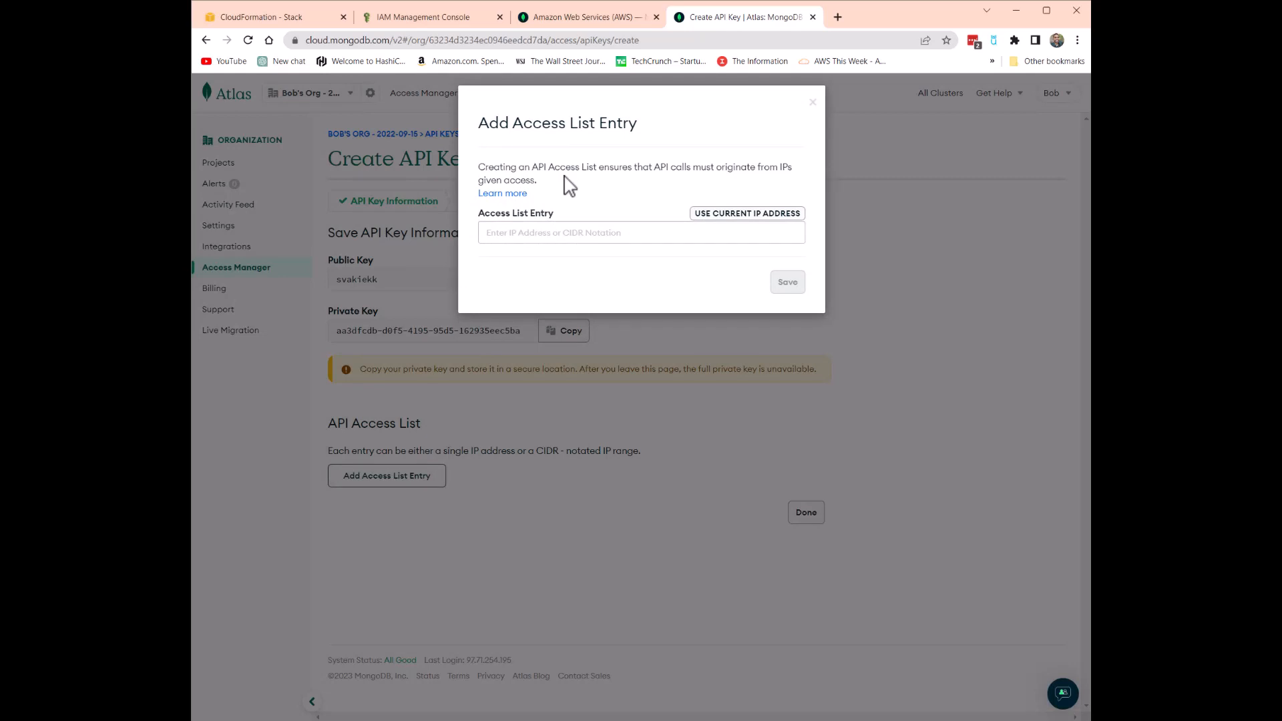
{"action": "left_click", "coordinate": [720, 215]}
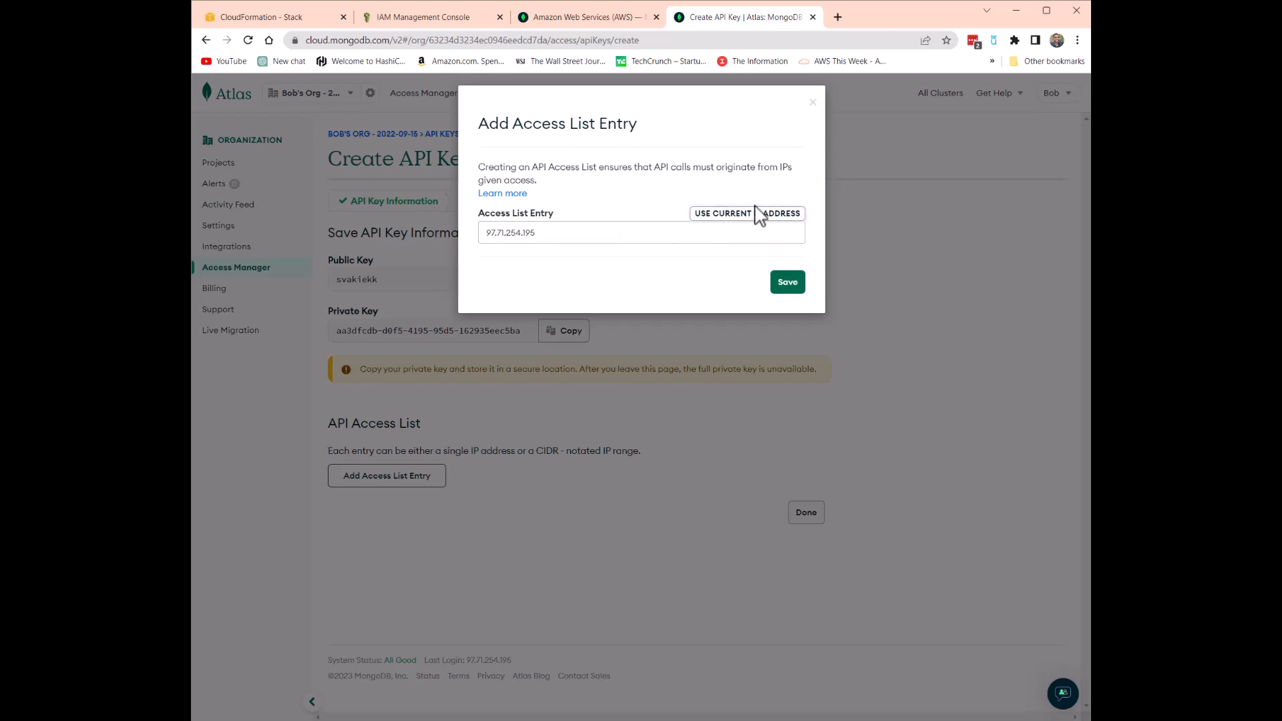
{"action": "left_click", "coordinate": [783, 289]}
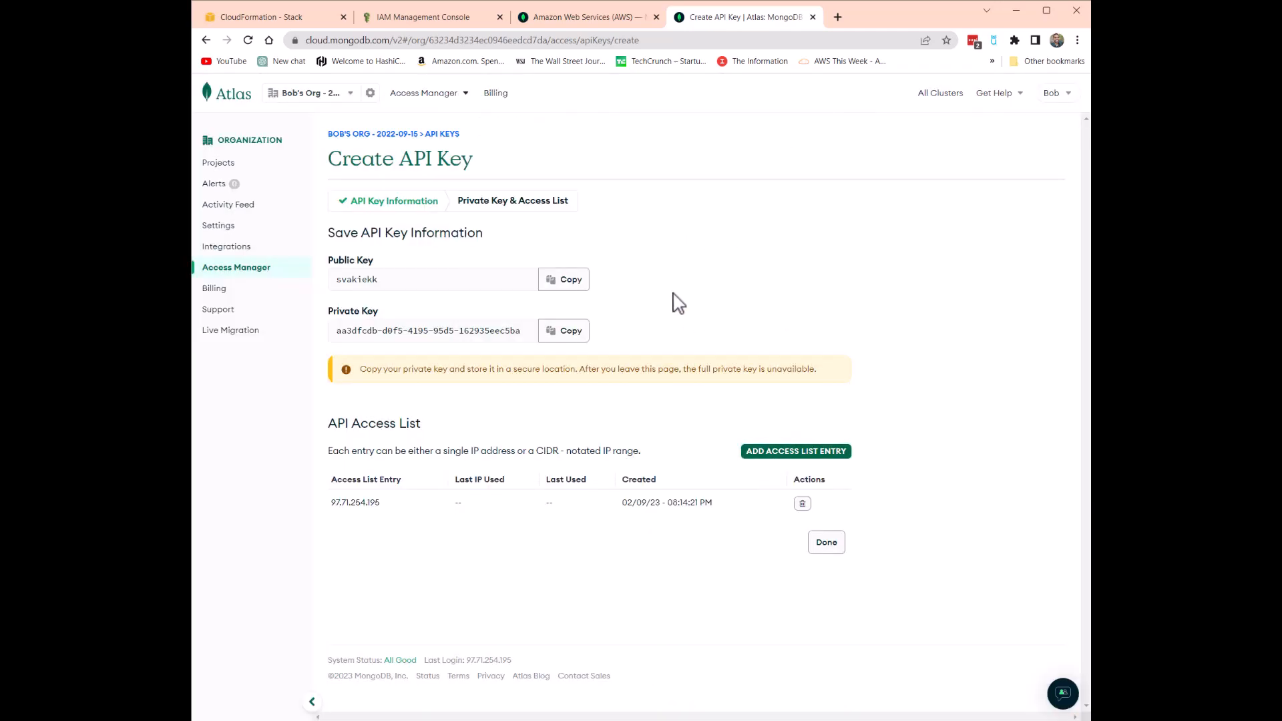
{"action": "left_click", "coordinate": [828, 544]}
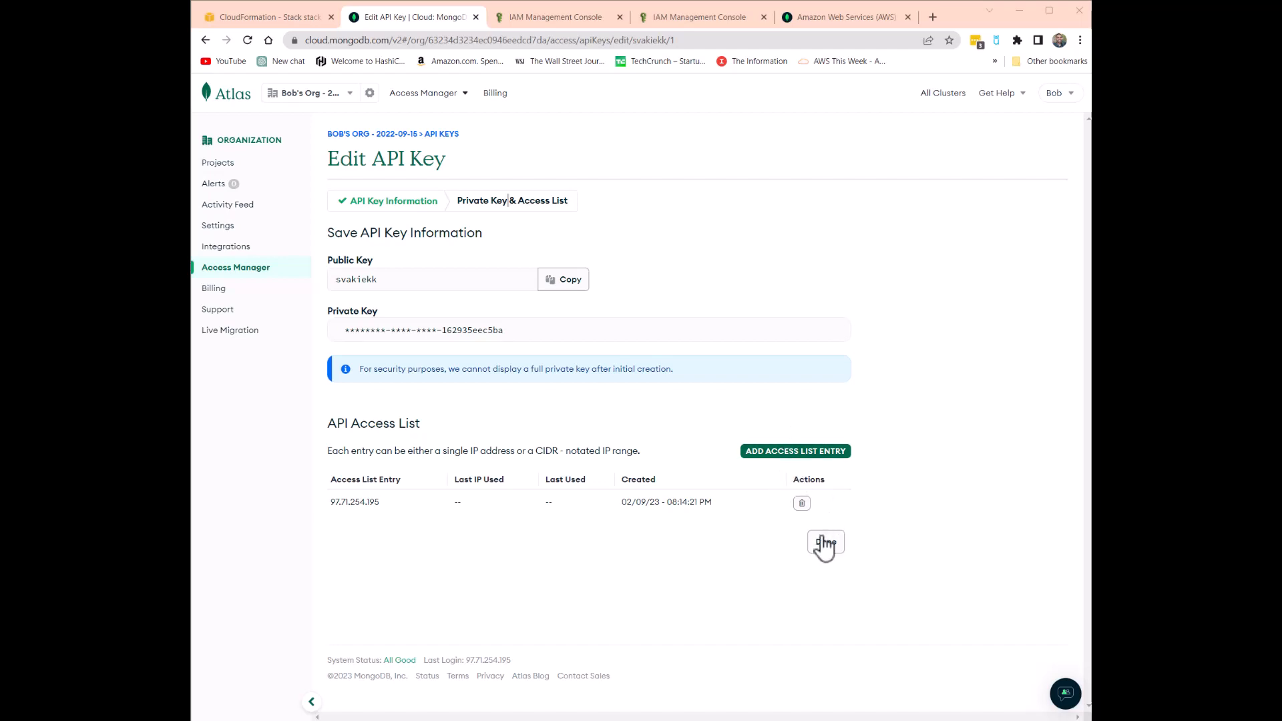
- Add 0.0.0.0/1 as another API access list entry and finish editing
{"action": "left_click", "coordinate": [798, 452]}
{"action": "left_click", "coordinate": [544, 239]}
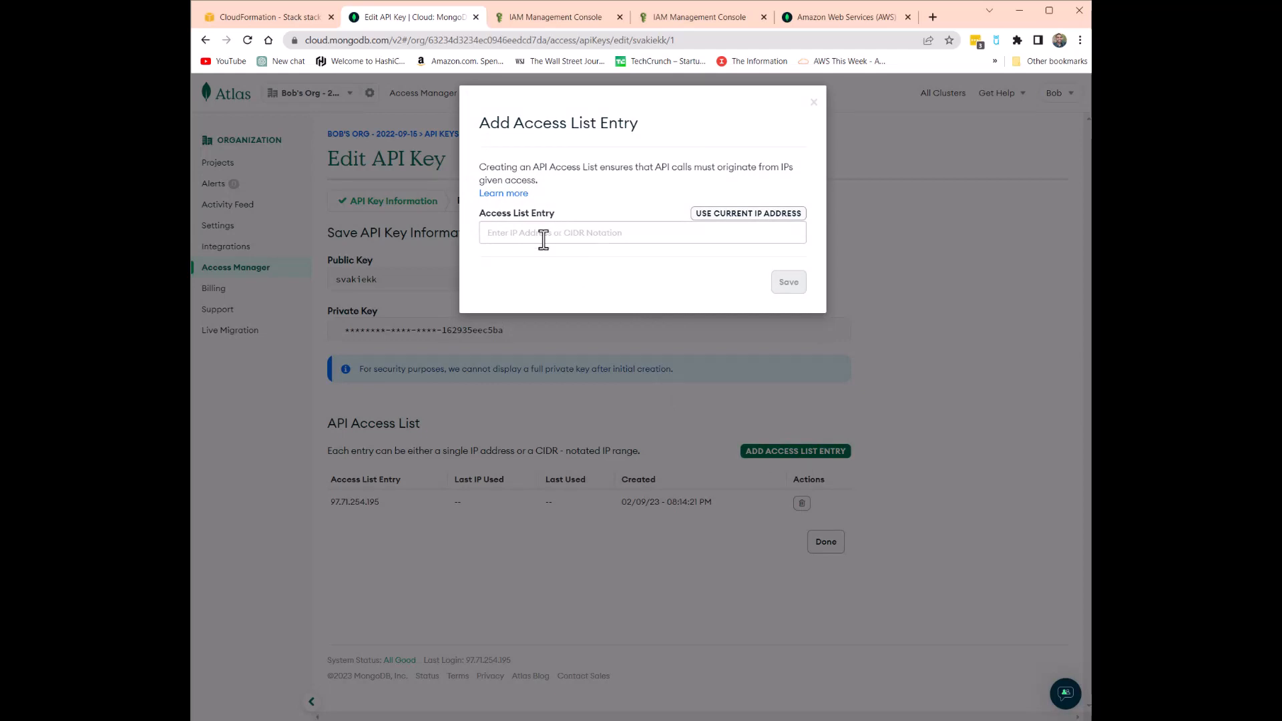
{"action": "type", "text": "0.0.0.0/1"}
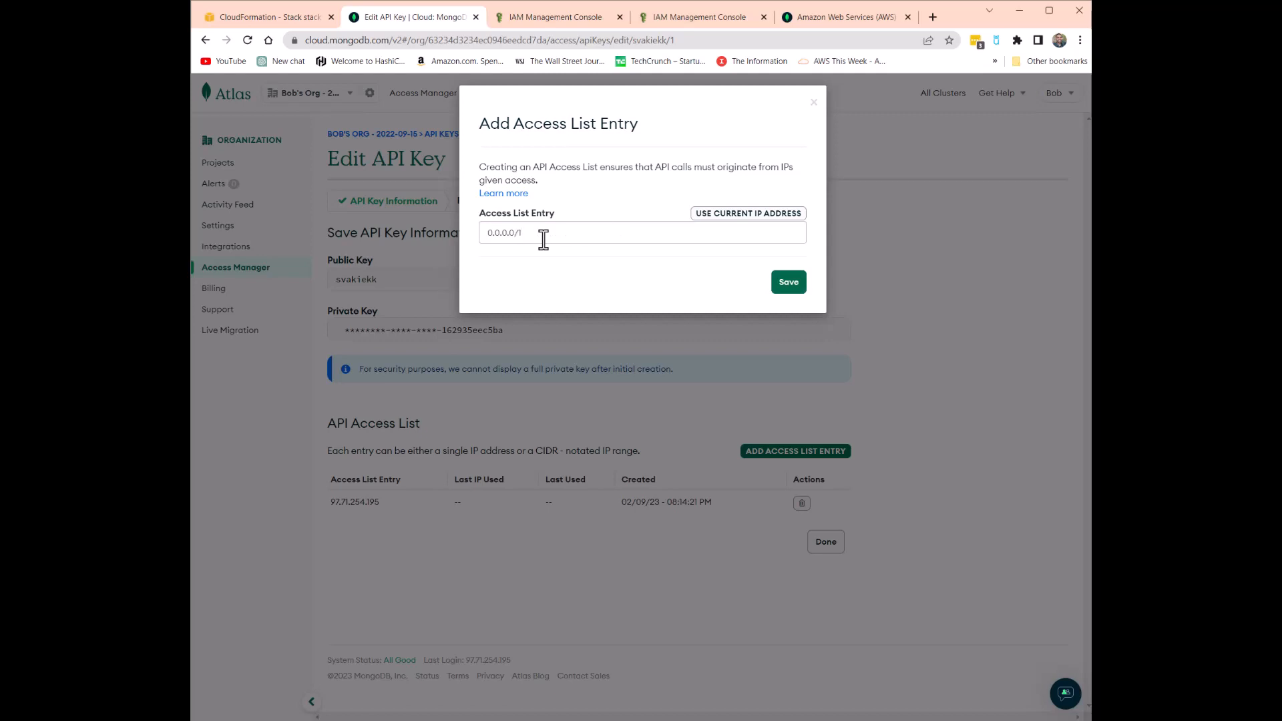
{"action": "left_click", "coordinate": [789, 284]}
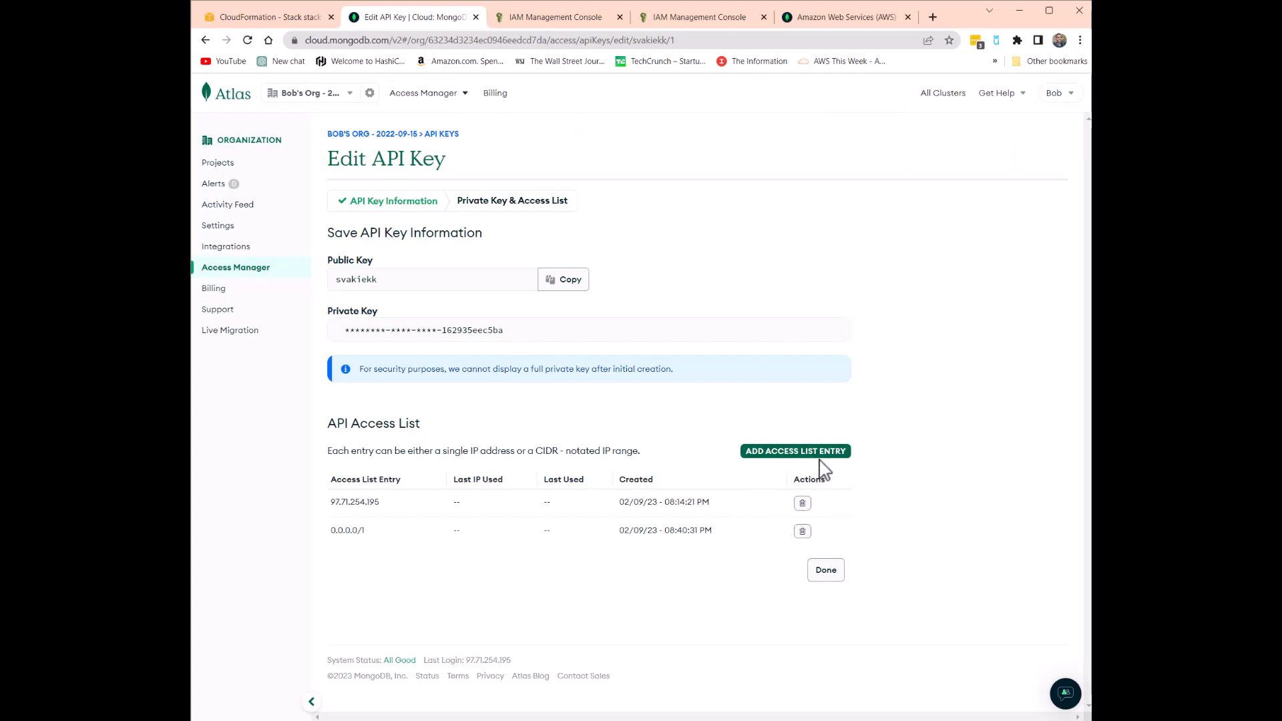
{"action": "left_click", "coordinate": [817, 572]}
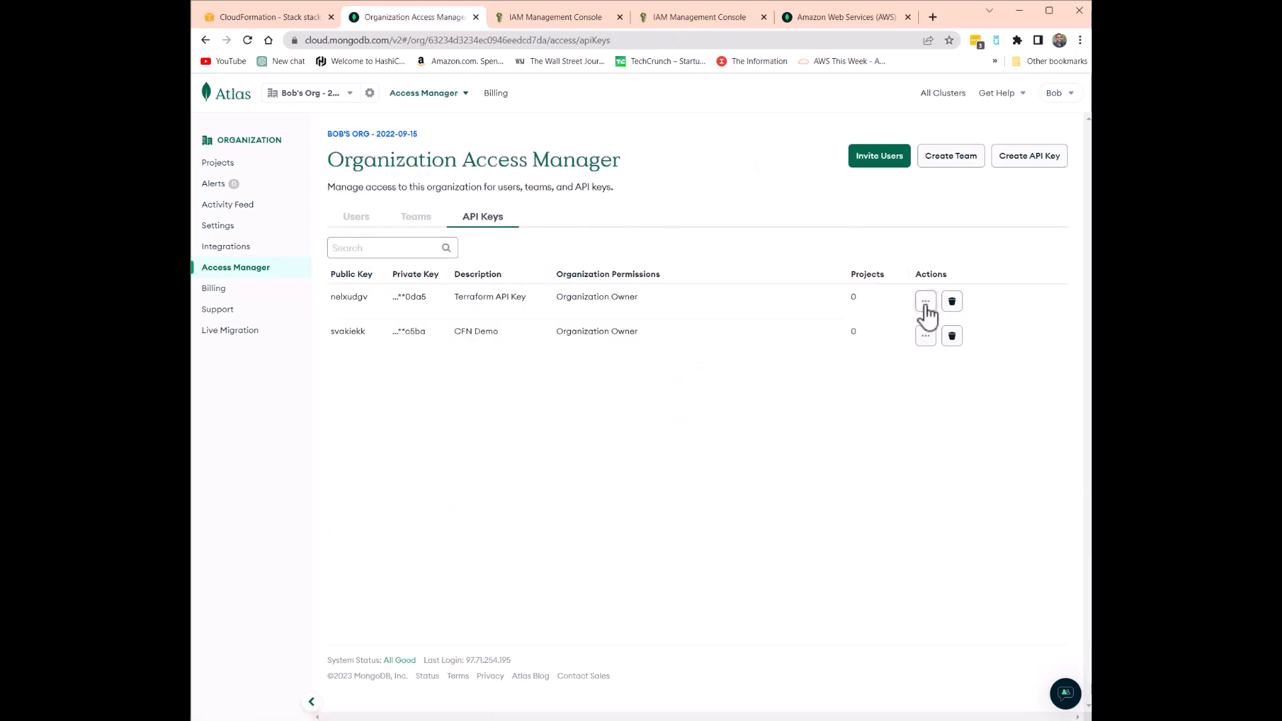
- Edit the CFN Demo API key and add 128.0.0.0/1 to its API access list
{"action": "left_click", "coordinate": [925, 337]}
{"action": "left_click", "coordinate": [941, 371]}
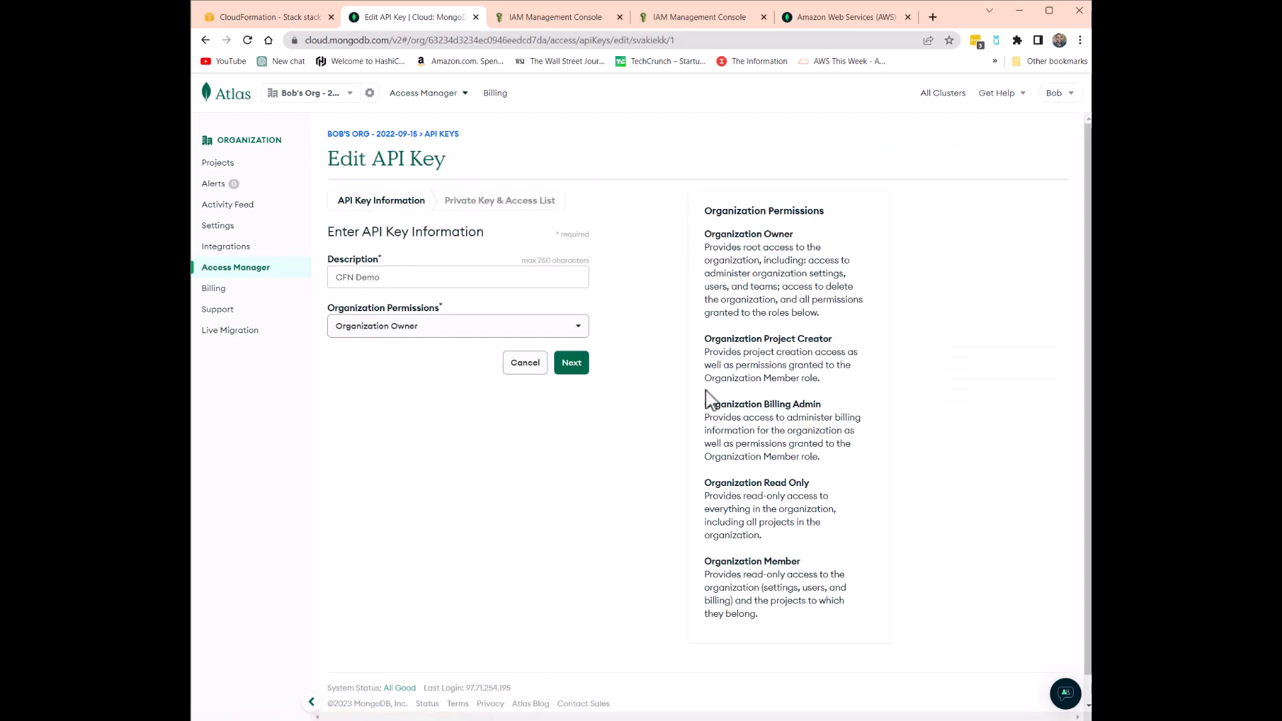
{"action": "left_click", "coordinate": [572, 363]}
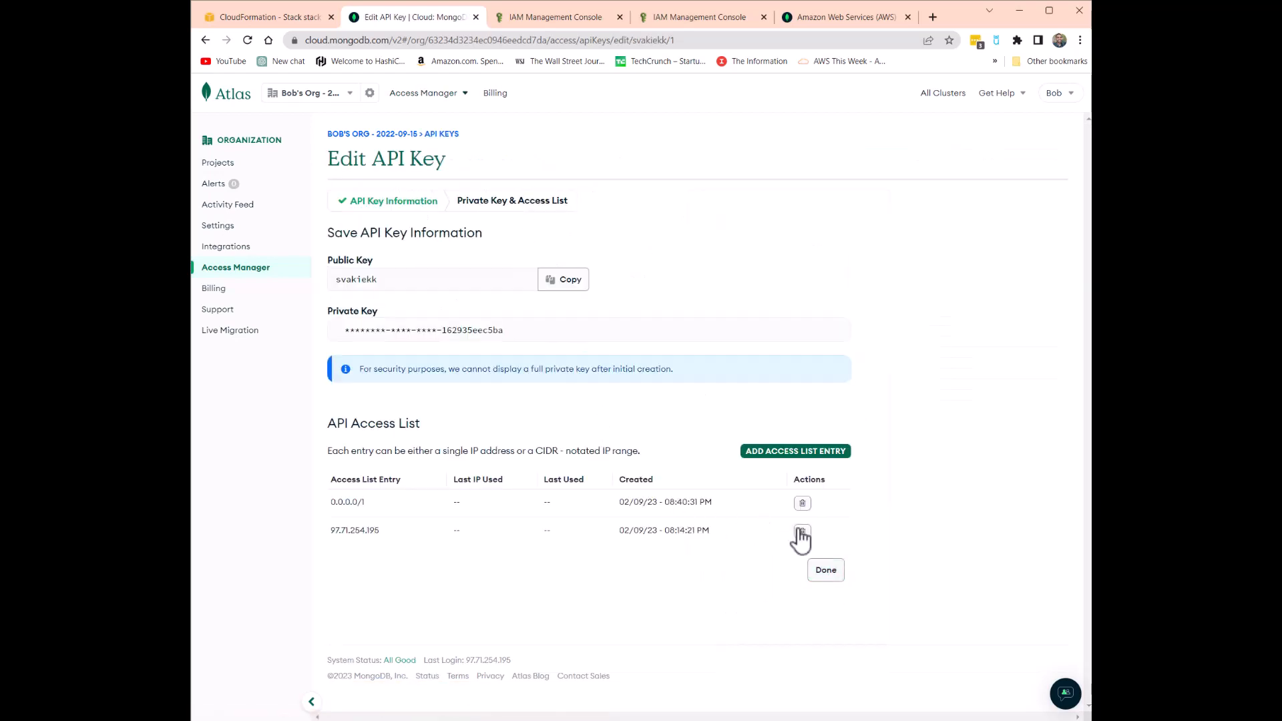
{"action": "left_click", "coordinate": [805, 452]}
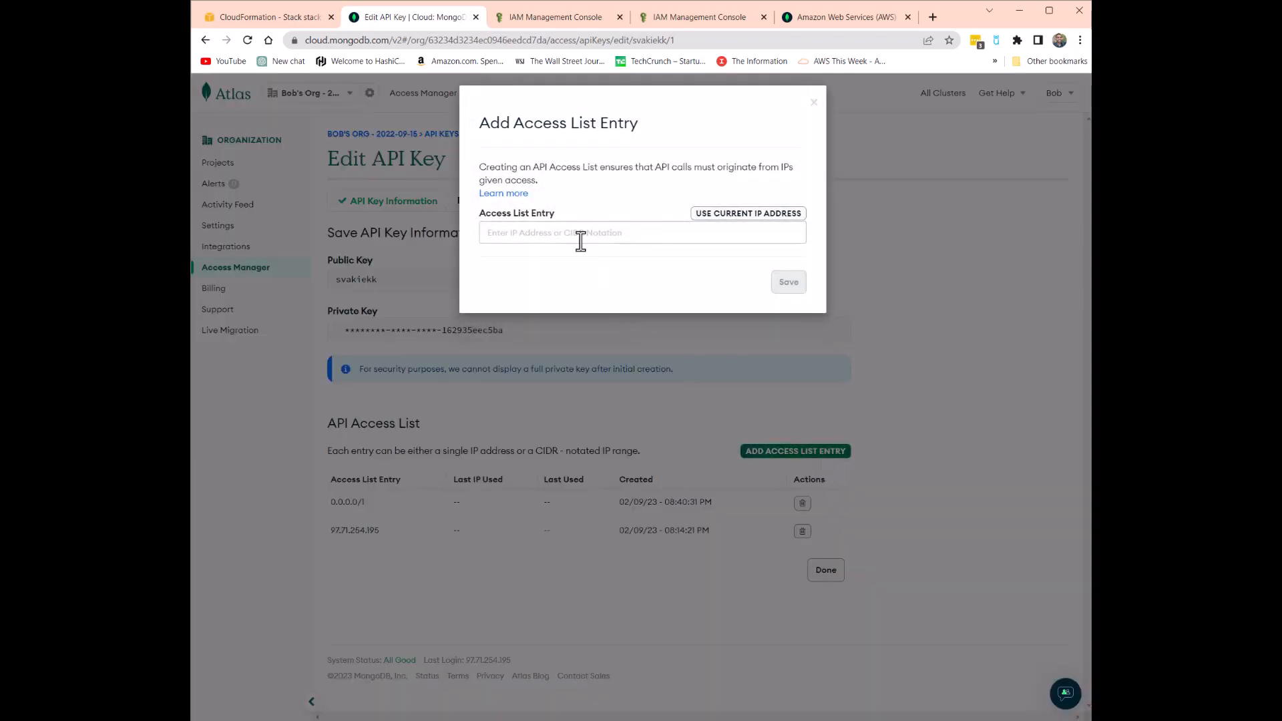
{"action": "type", "text": "128.0.0.0/1"}
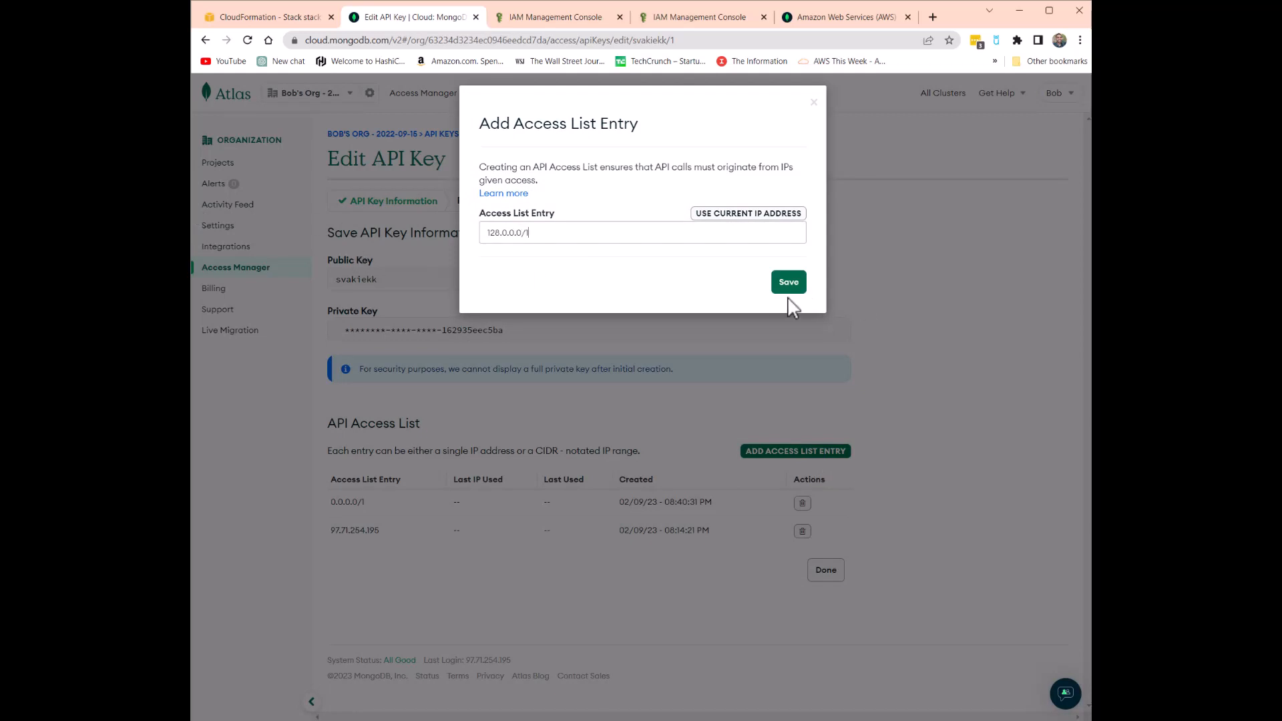
{"action": "left_click", "coordinate": [789, 283]}
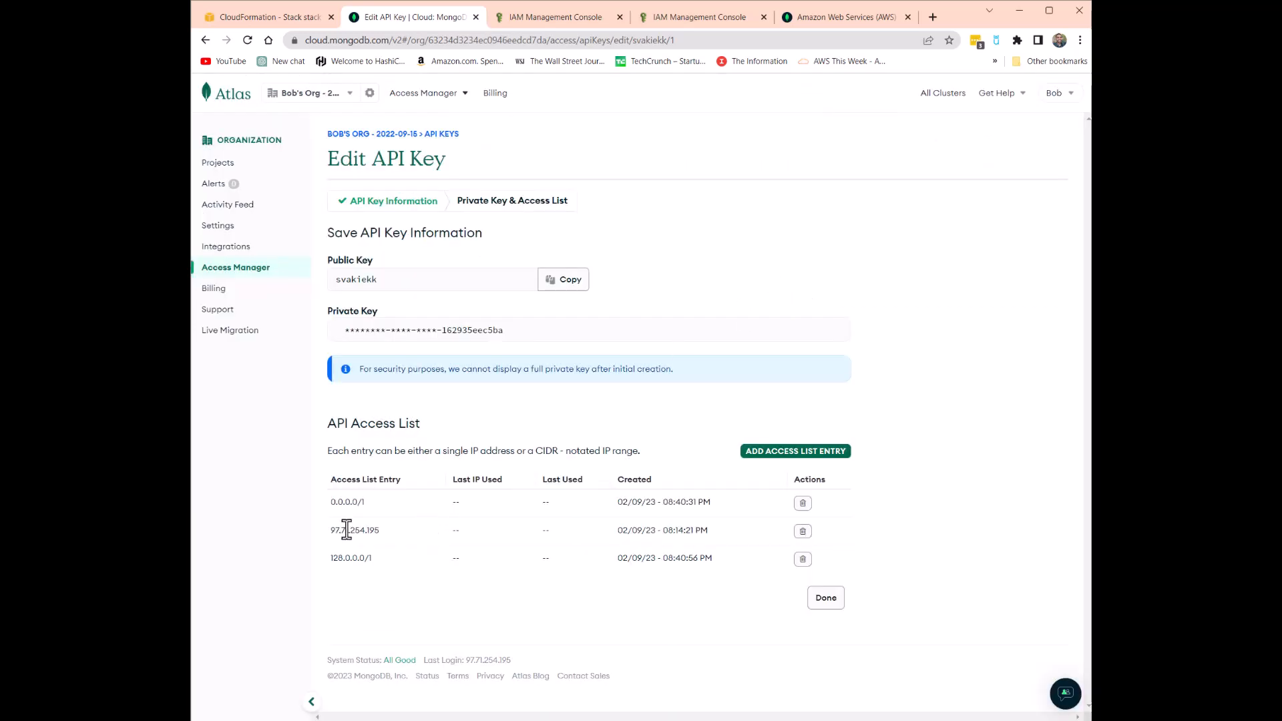
{"action": "left_click_drag", "start_coordinate": [342, 530], "coordinate": [357, 502]}
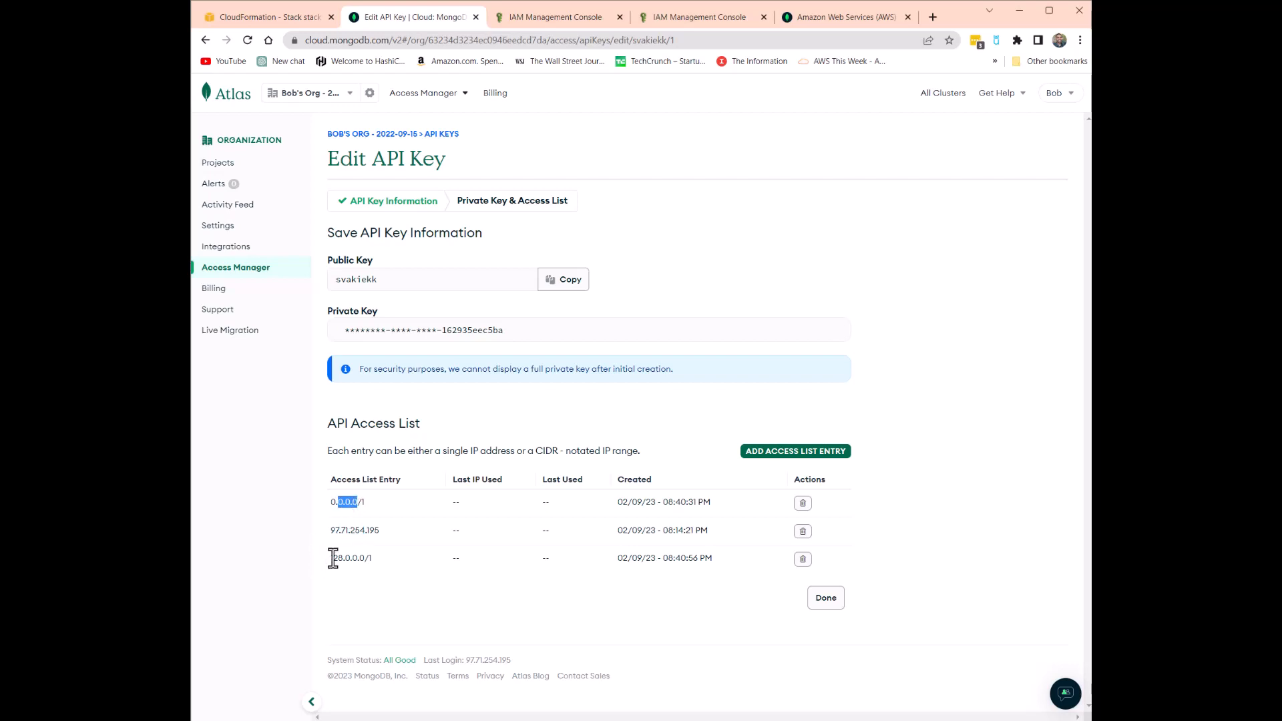
{"action": "left_click_drag", "start_coordinate": [338, 558], "coordinate": [394, 560]}
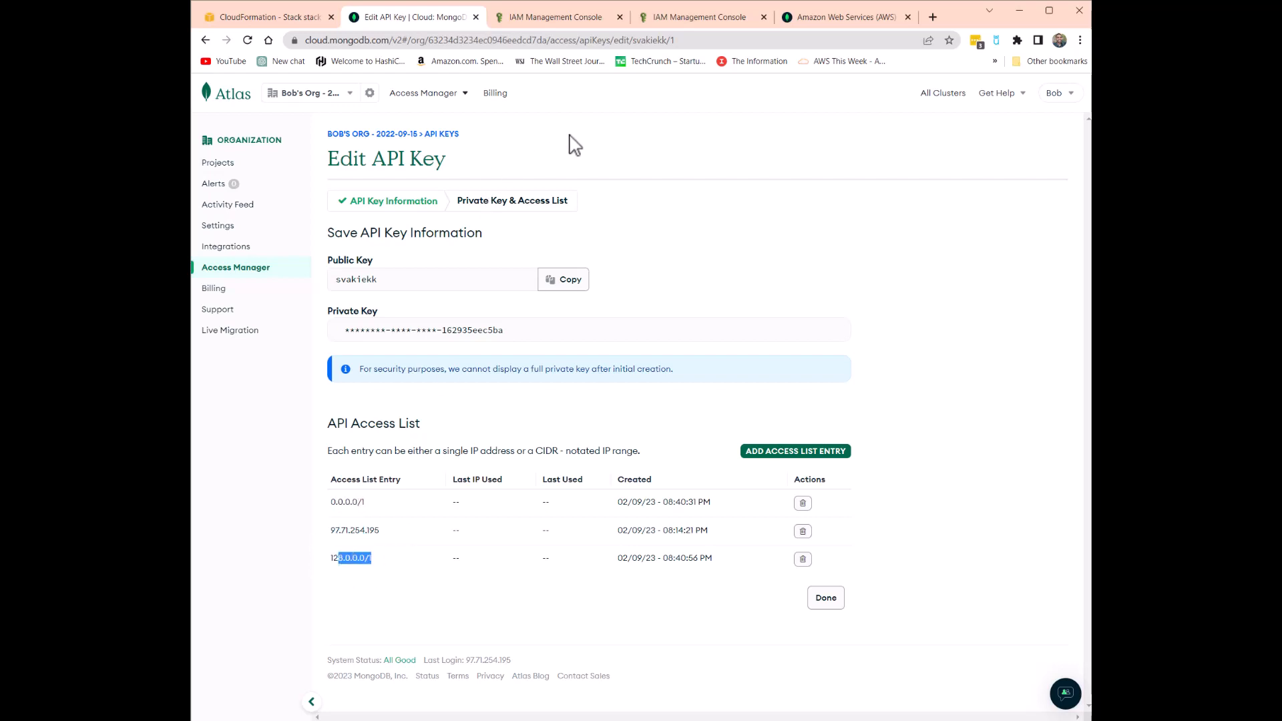
- Switch to the AWS CloudFormation console and review the Stacks list and the selected region
{"action": "key", "text": "alt+Tab"}
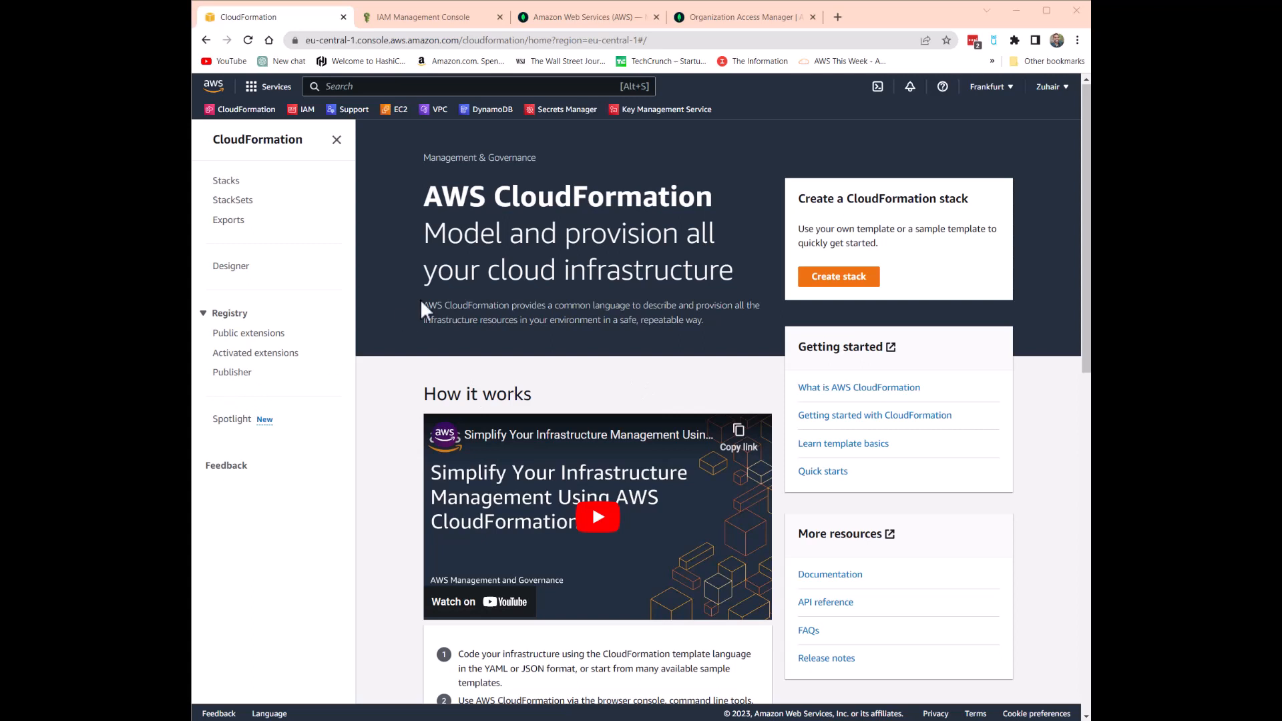
{"action": "left_click", "coordinate": [259, 125]}
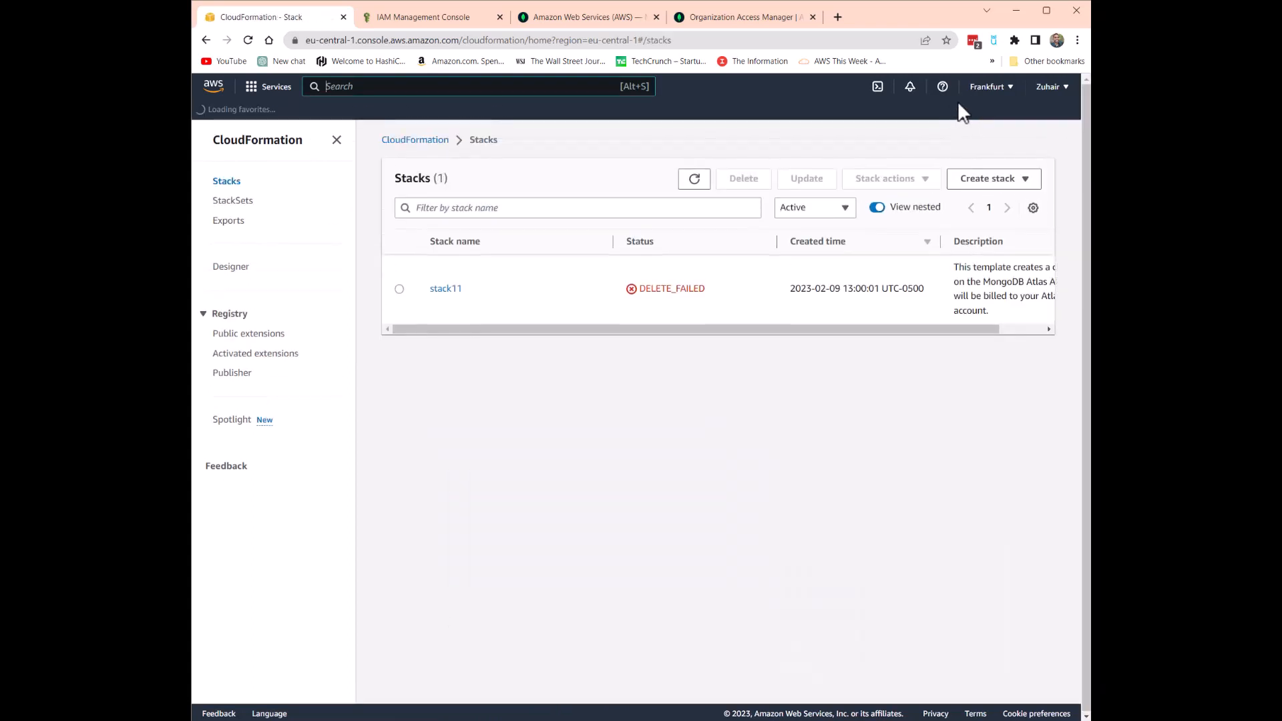
{"action": "left_click", "coordinate": [1002, 93]}
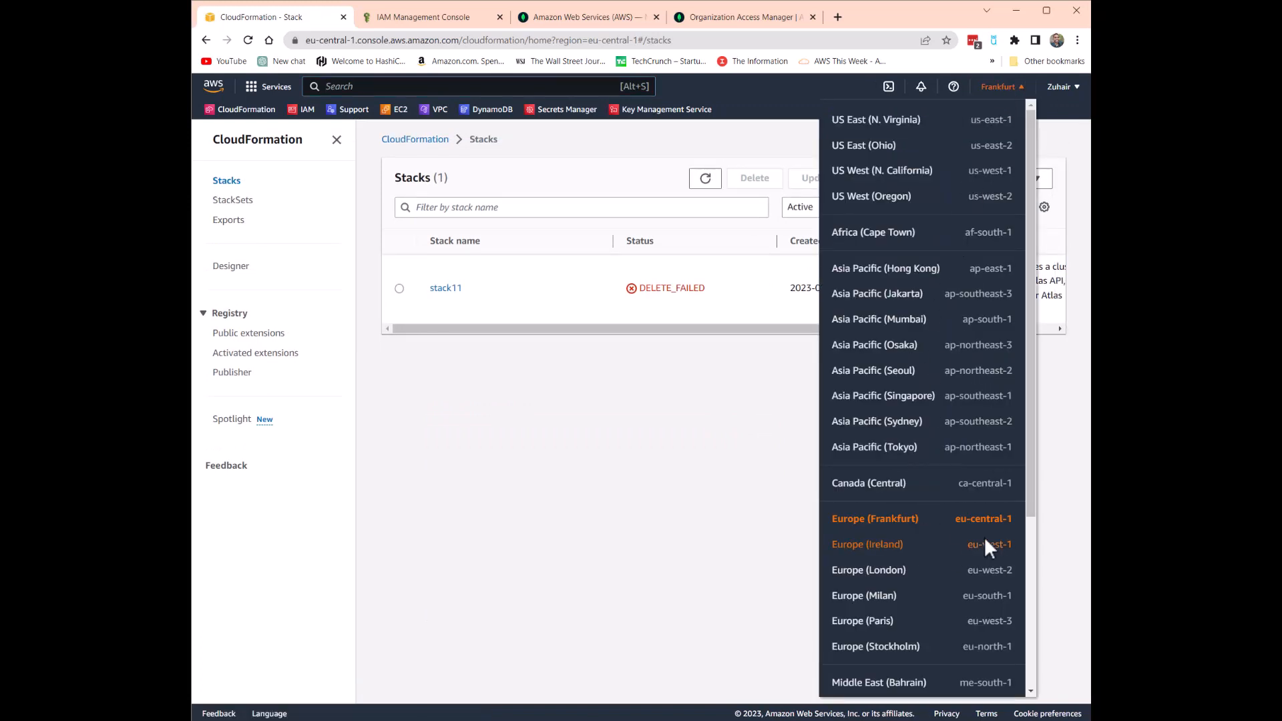
{"action": "left_click", "coordinate": [568, 467]}
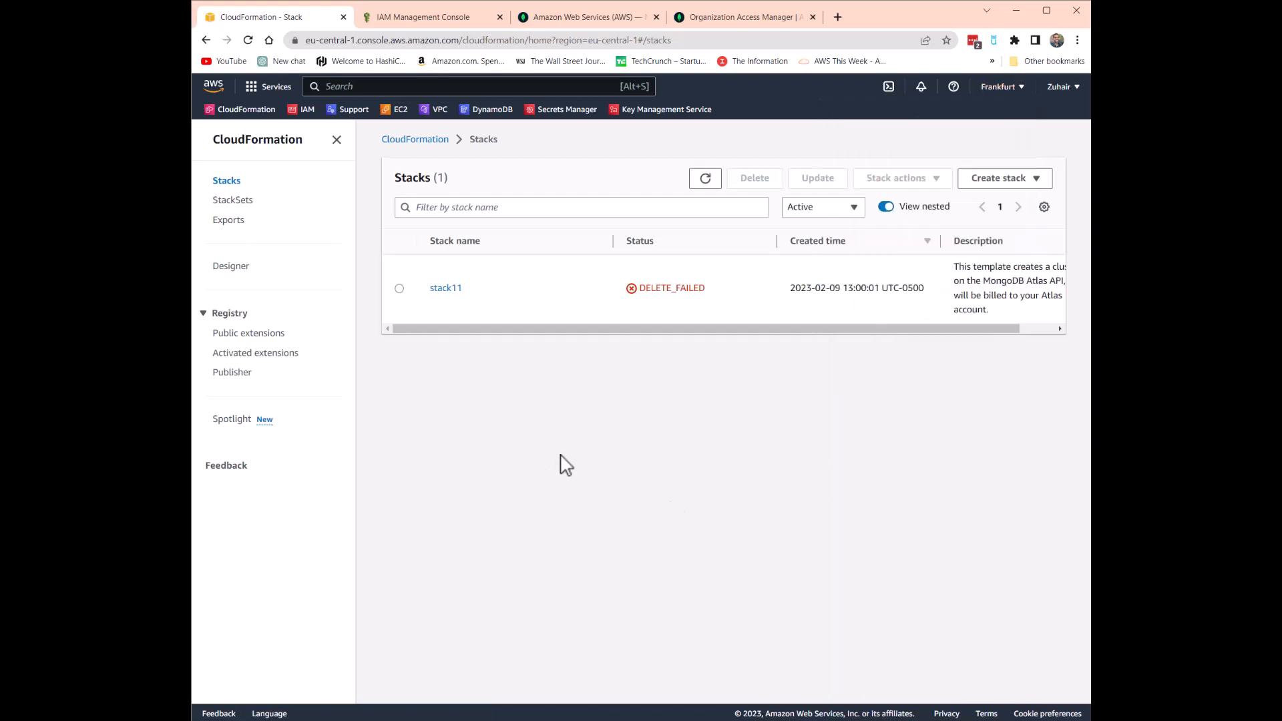
- Filter public extensions to third-party resource types, search the page for mongo, and open MongoDB::Atlas::Cluster
{"action": "left_click", "coordinate": [246, 337]}
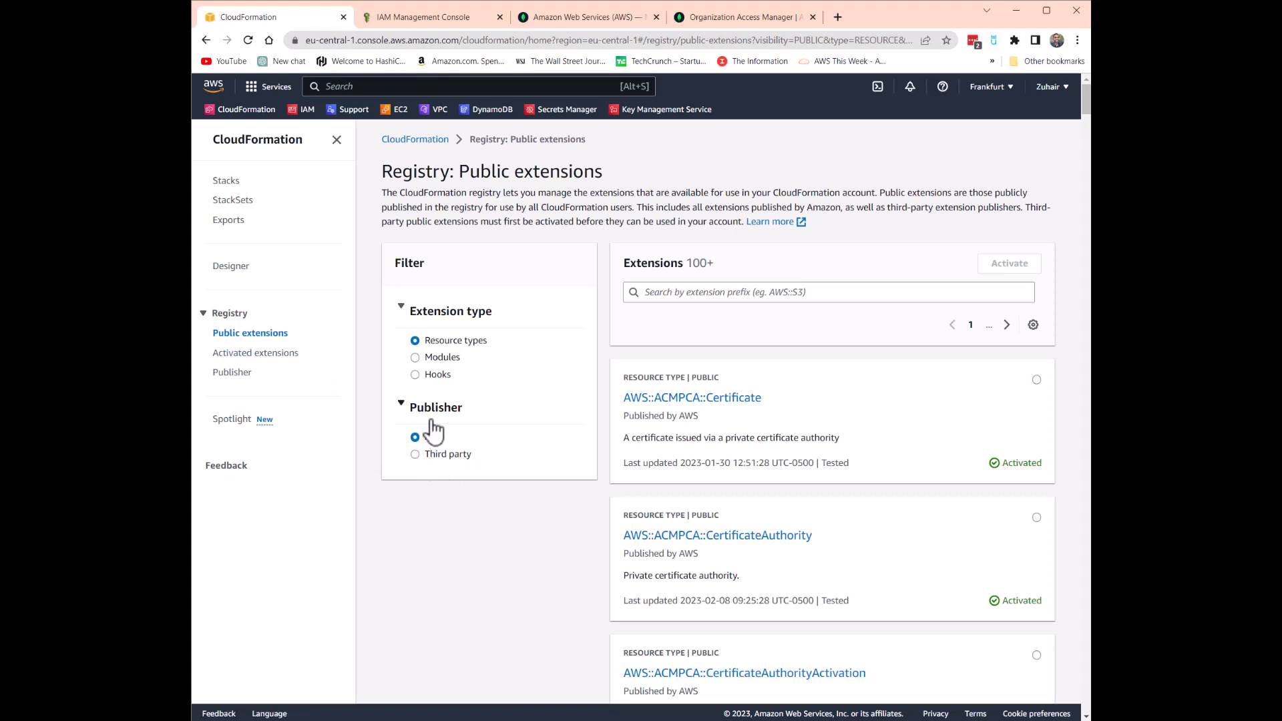
{"action": "left_click", "coordinate": [417, 455]}
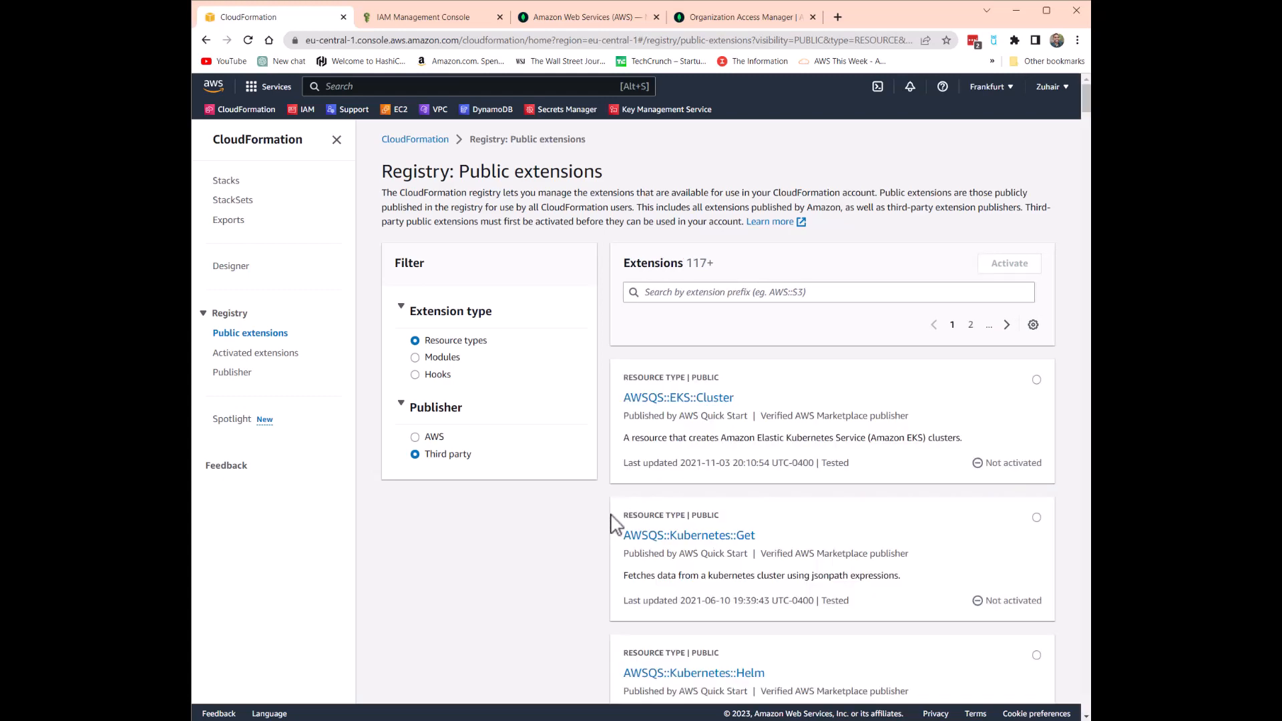
{"action": "key", "text": "ctrl+f"}
{"action": "type", "text": "mongo"}
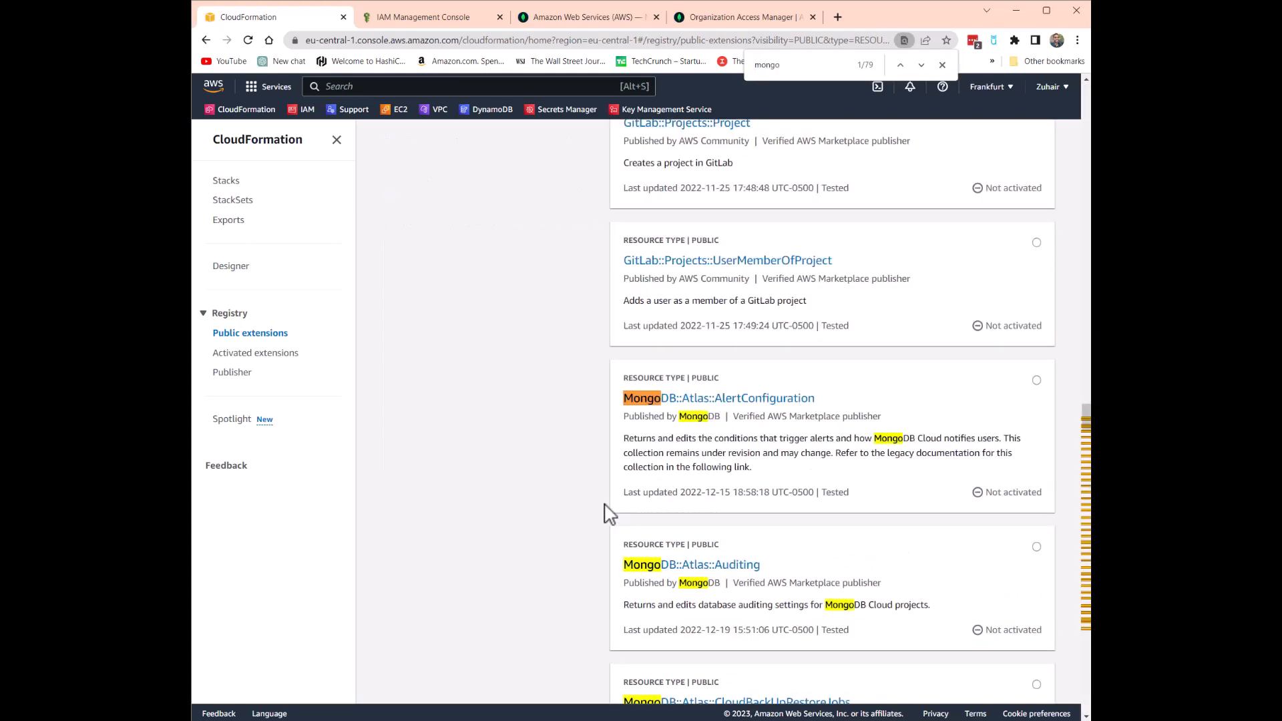
{"action": "scroll", "coordinate": [613, 513], "scroll_direction": "down", "scroll_amount": 12}
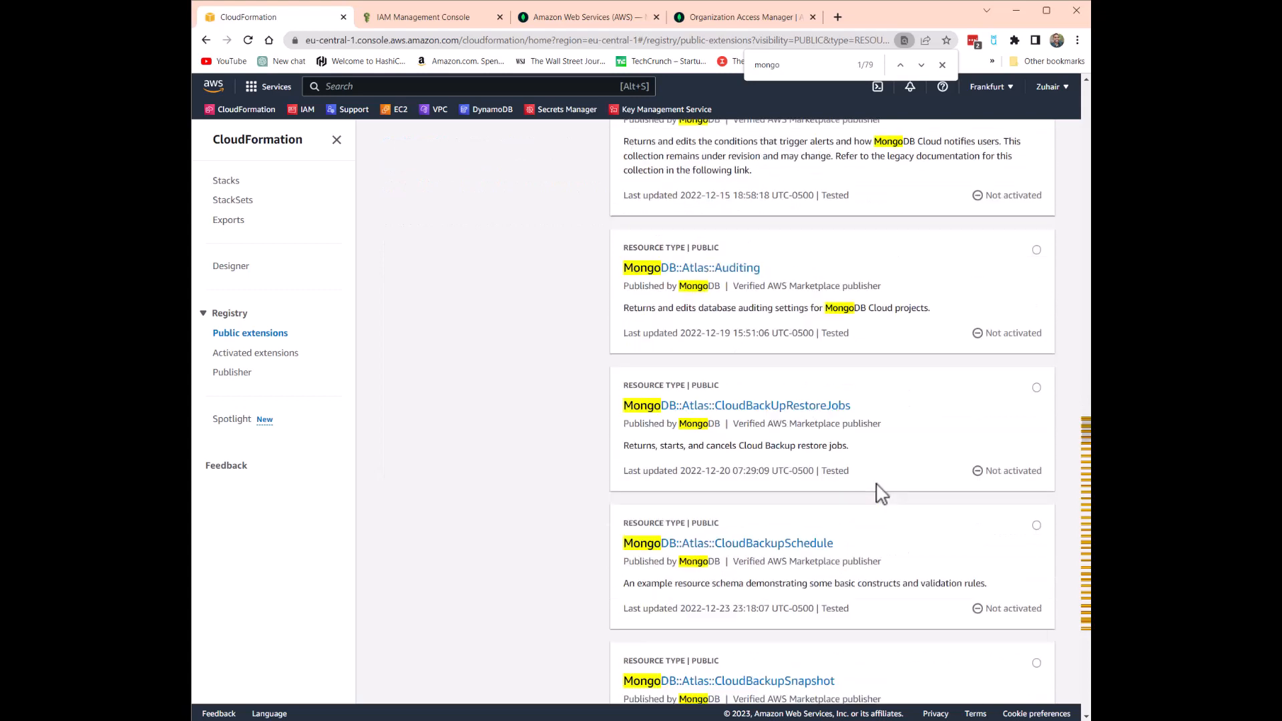
{"action": "scroll", "coordinate": [888, 500], "scroll_direction": "down", "scroll_amount": 2}
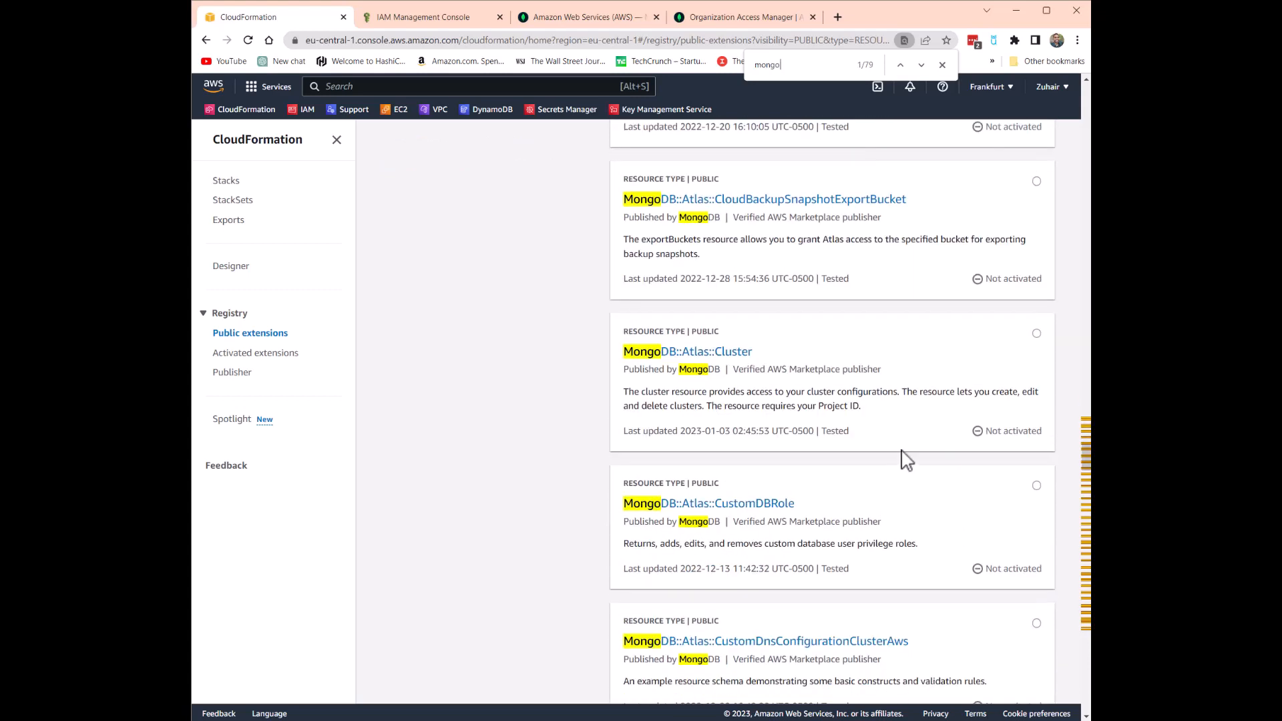
{"action": "scroll", "coordinate": [906, 460], "scroll_direction": "down", "scroll_amount": 1}
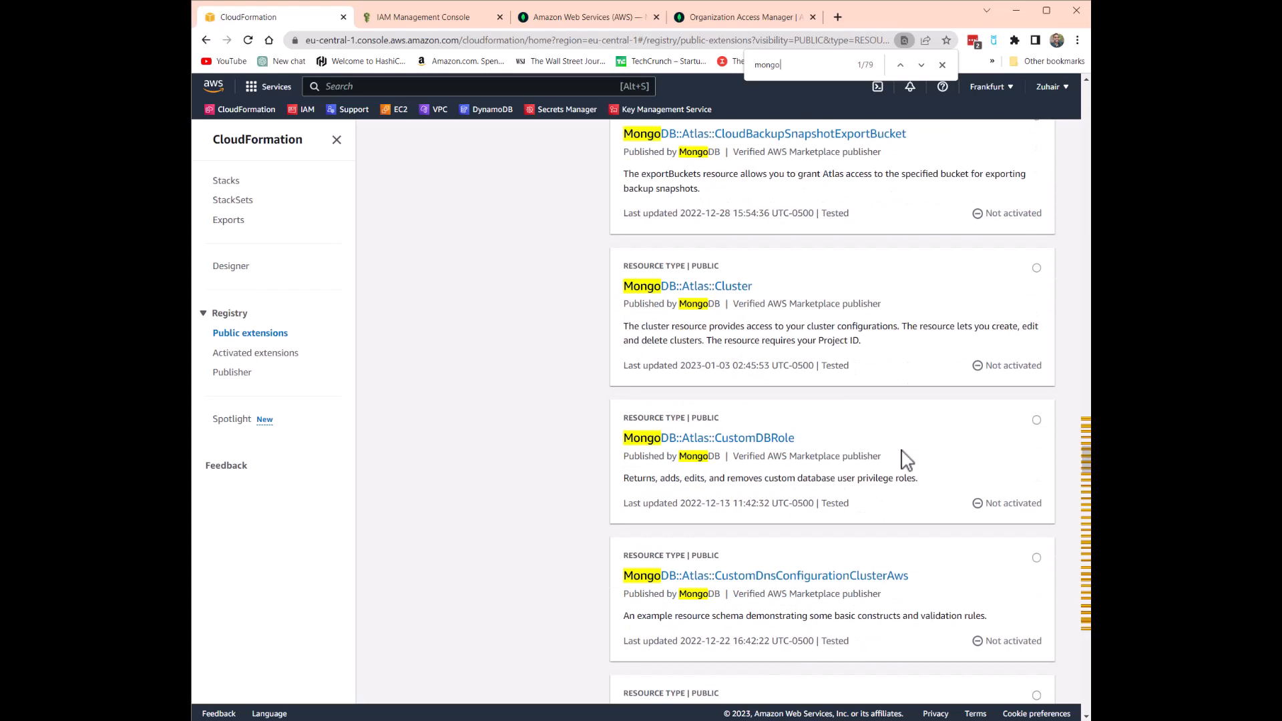
{"action": "scroll", "coordinate": [768, 391], "scroll_direction": "down", "scroll_amount": 2}
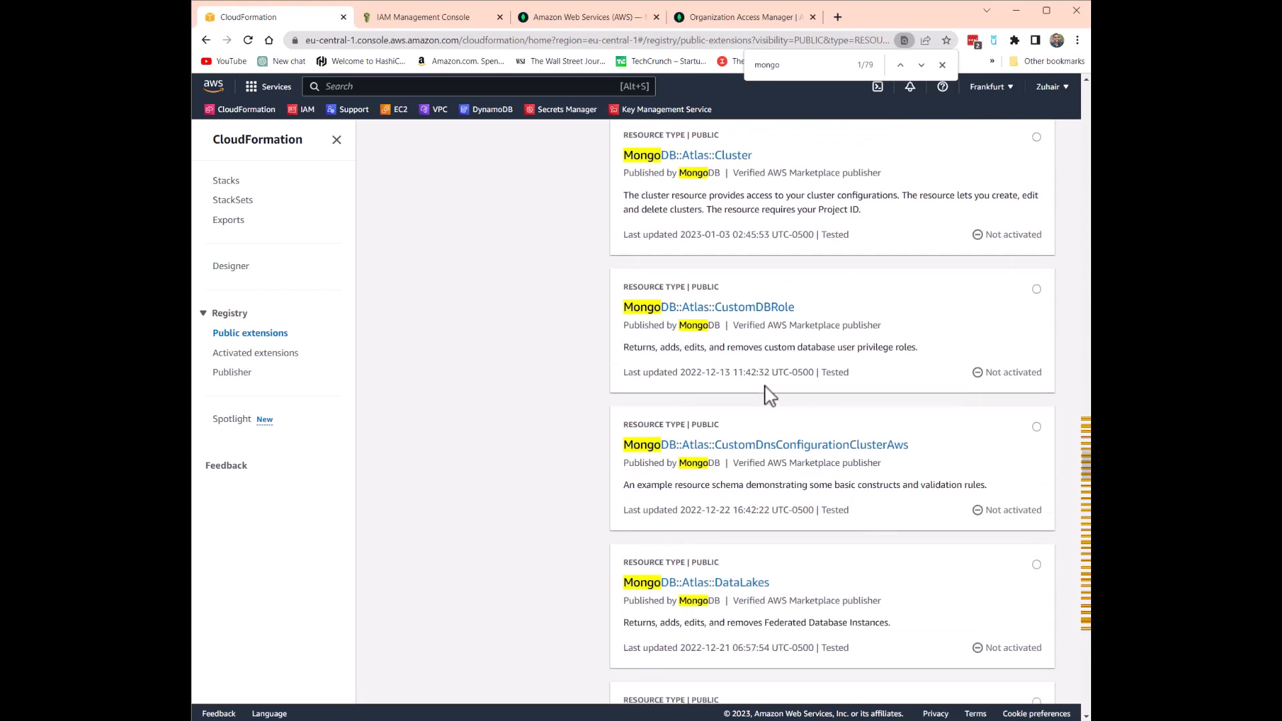
{"action": "scroll", "coordinate": [768, 395], "scroll_direction": "down", "scroll_amount": 5}
{"action": "scroll", "coordinate": [766, 400], "scroll_direction": "up", "scroll_amount": 7}
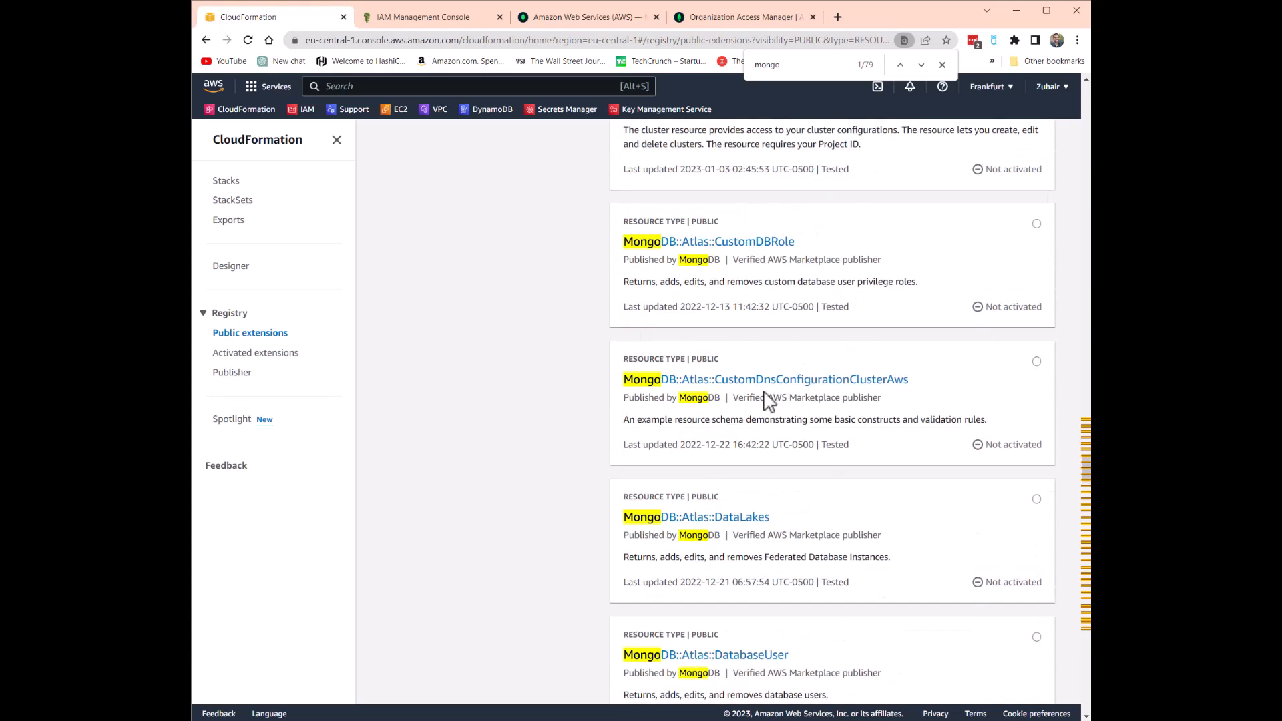
{"action": "left_click", "coordinate": [696, 291]}
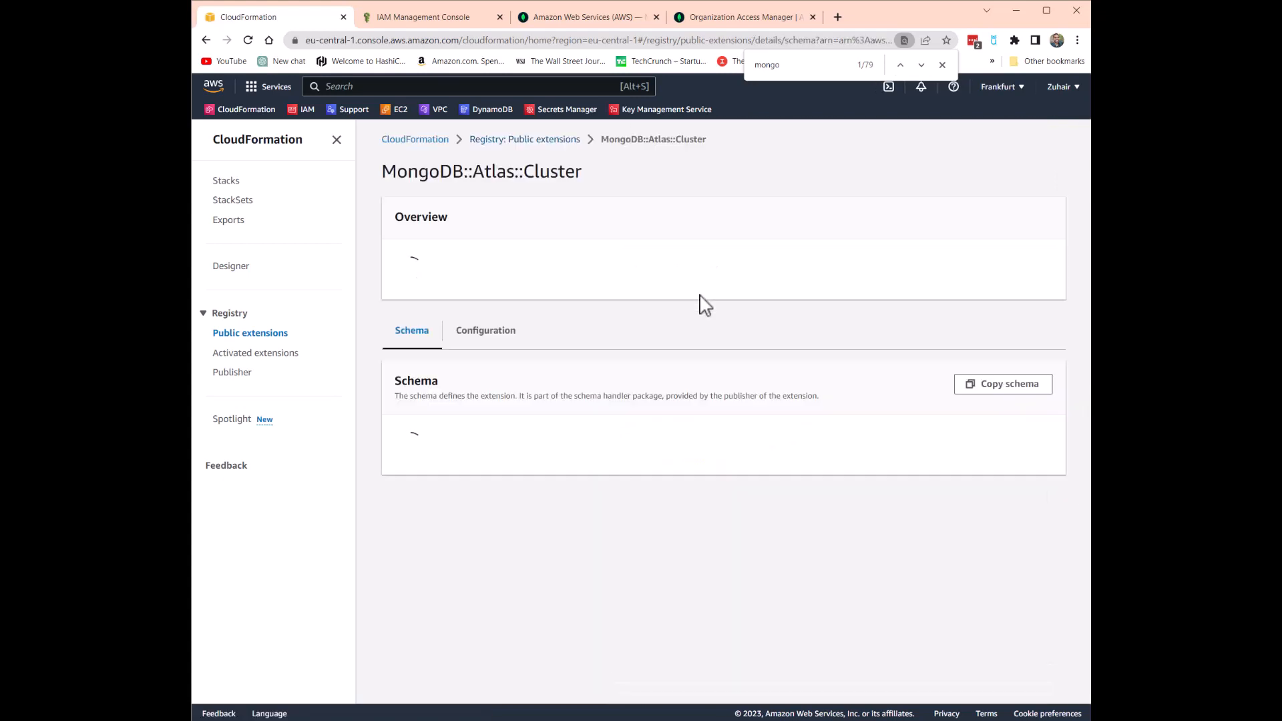
- Review the MongoDB::Atlas::Cluster schema and start activating the extension
{"action": "scroll", "coordinate": [701, 437], "scroll_direction": "down", "scroll_amount": 15}
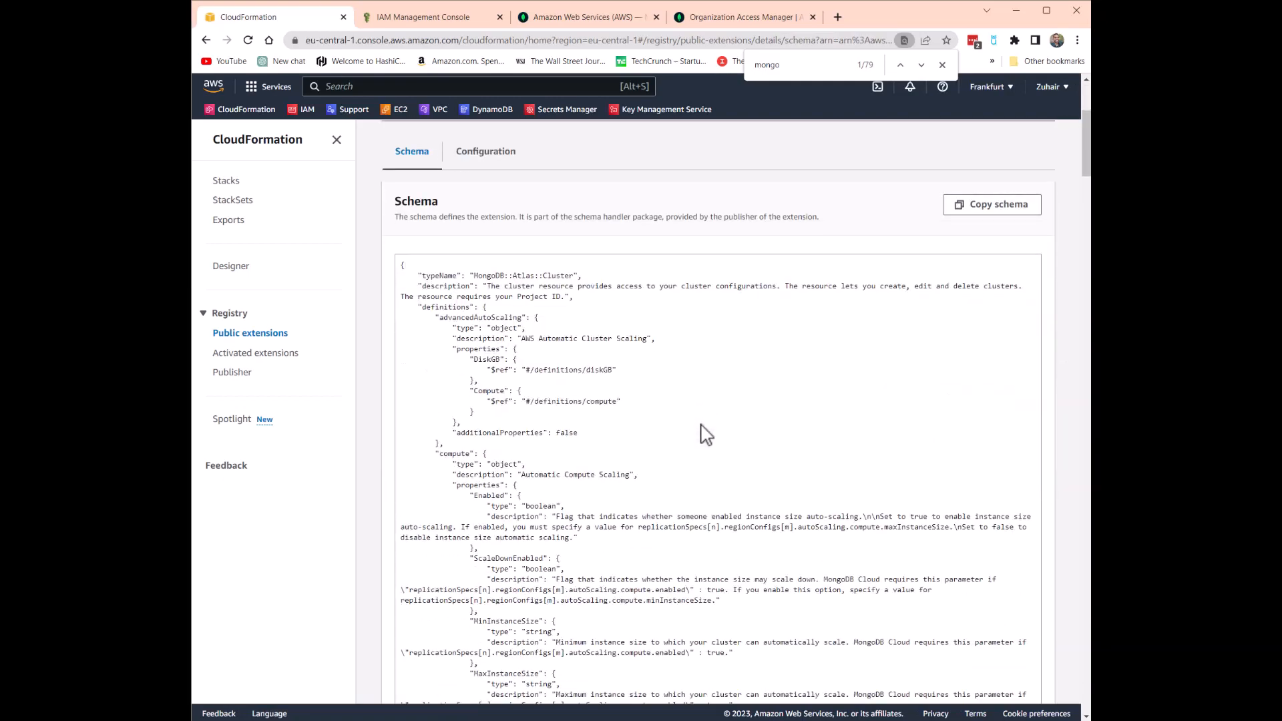
{"action": "scroll", "coordinate": [702, 438], "scroll_direction": "up", "scroll_amount": 15}
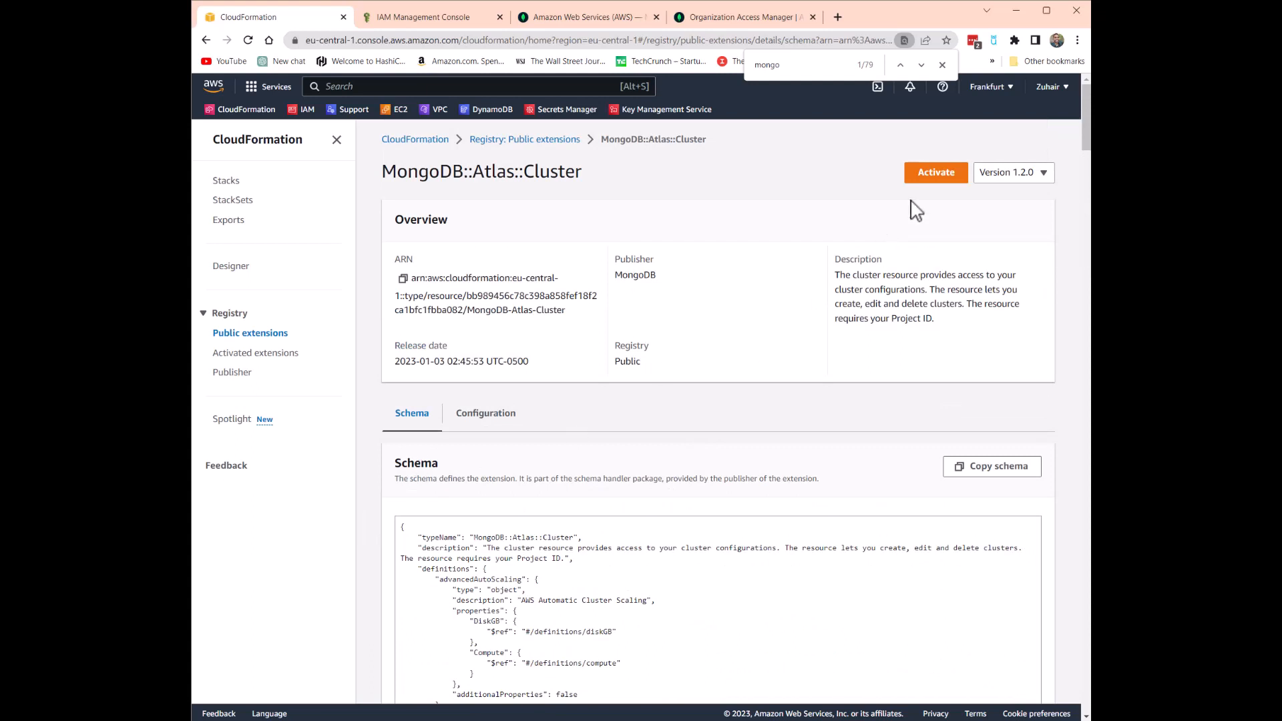
{"action": "left_click", "coordinate": [996, 173]}
{"action": "left_click", "coordinate": [843, 180]}
{"action": "left_click", "coordinate": [935, 174]}
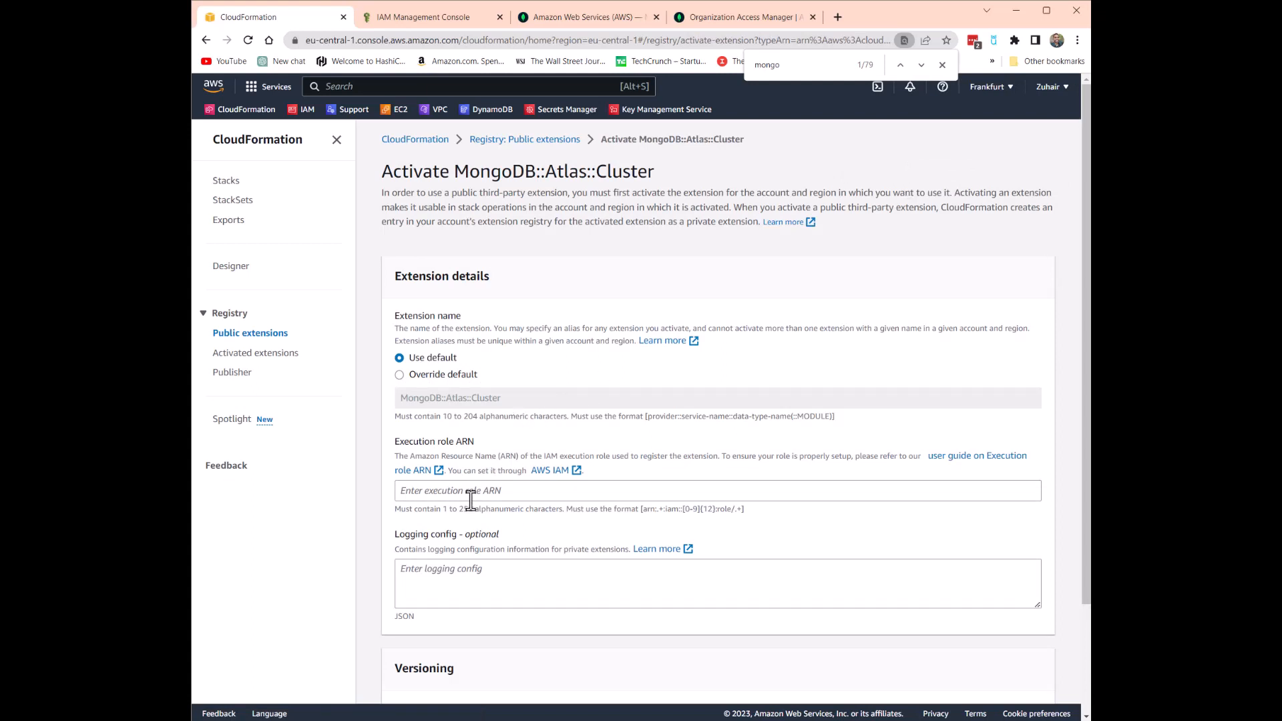
- Examine the Execution role ARN field and its description on the activation form
{"action": "left_click", "coordinate": [471, 500]}
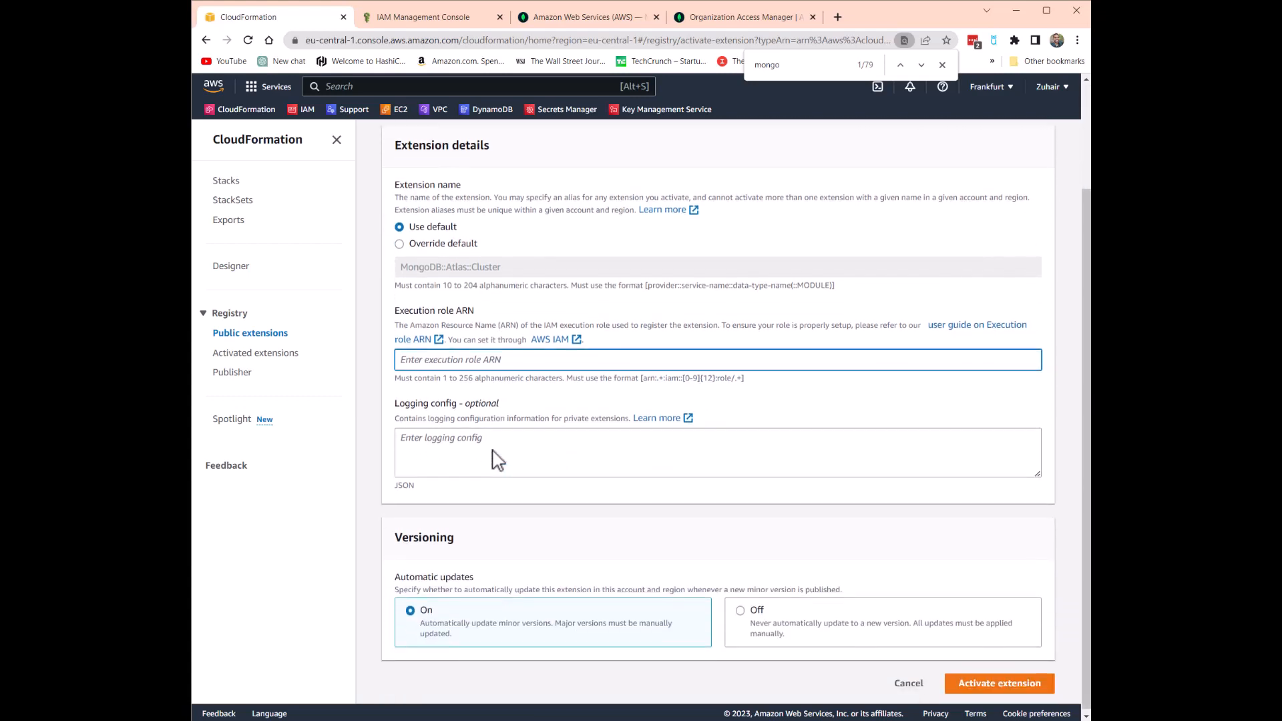
{"action": "scroll", "coordinate": [491, 467], "scroll_direction": "down", "scroll_amount": 2}
{"action": "scroll", "coordinate": [492, 458], "scroll_direction": "up", "scroll_amount": 2}
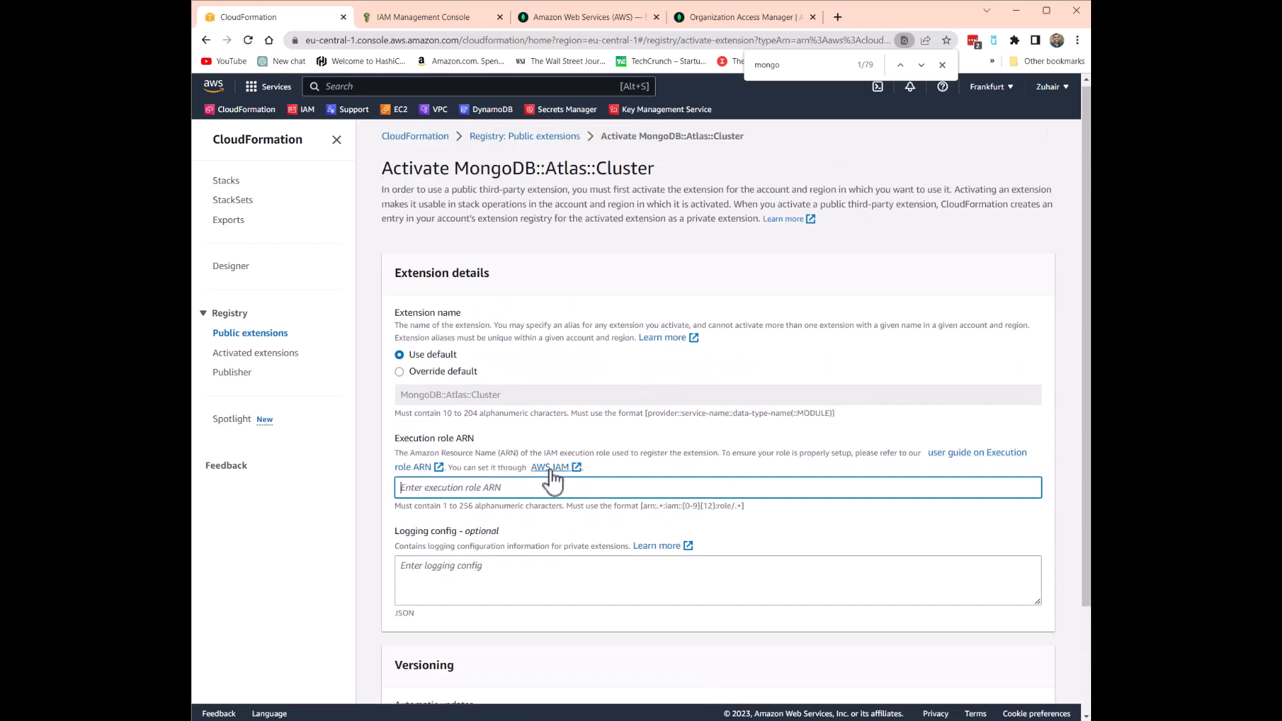
{"action": "left_click_drag", "start_coordinate": [585, 453], "coordinate": [740, 458]}
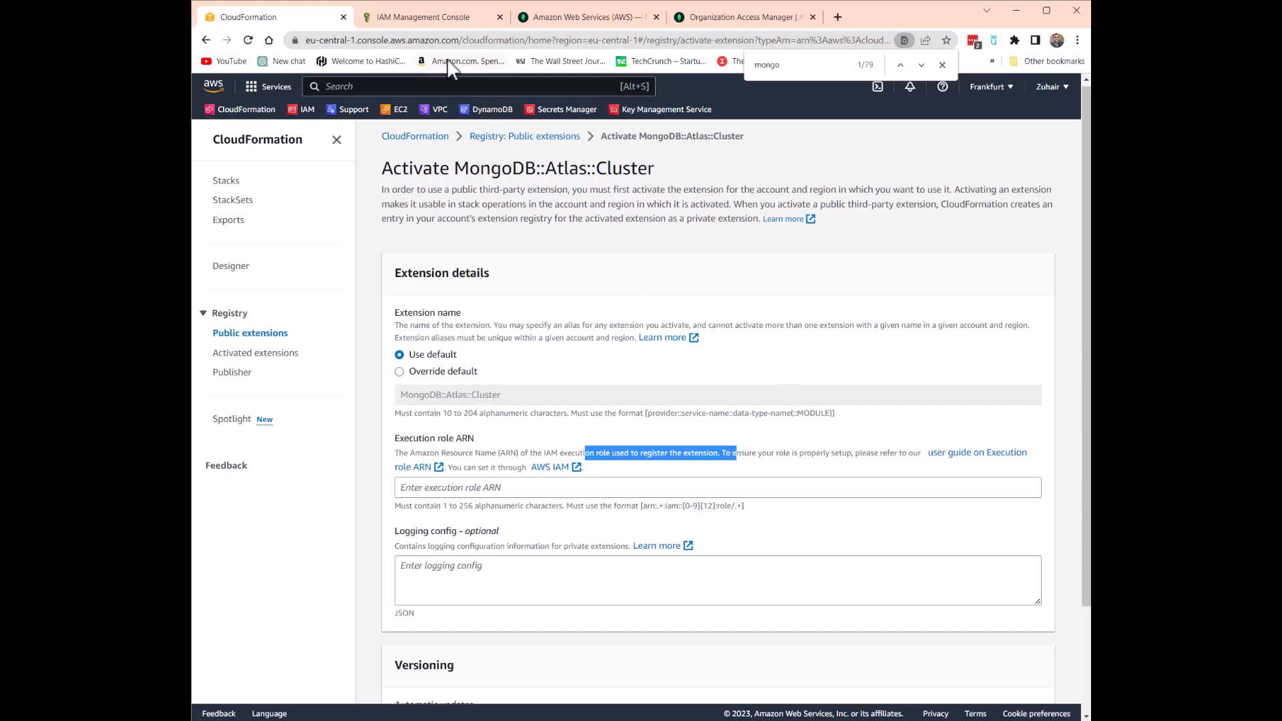
- Open the AWS console in a new tab and go to IAM
{"action": "left_click", "coordinate": [838, 17]}
{"action": "left_click_drag", "start_coordinate": [788, 18], "coordinate": [381, 34]}
{"action": "left_click", "coordinate": [341, 42]}
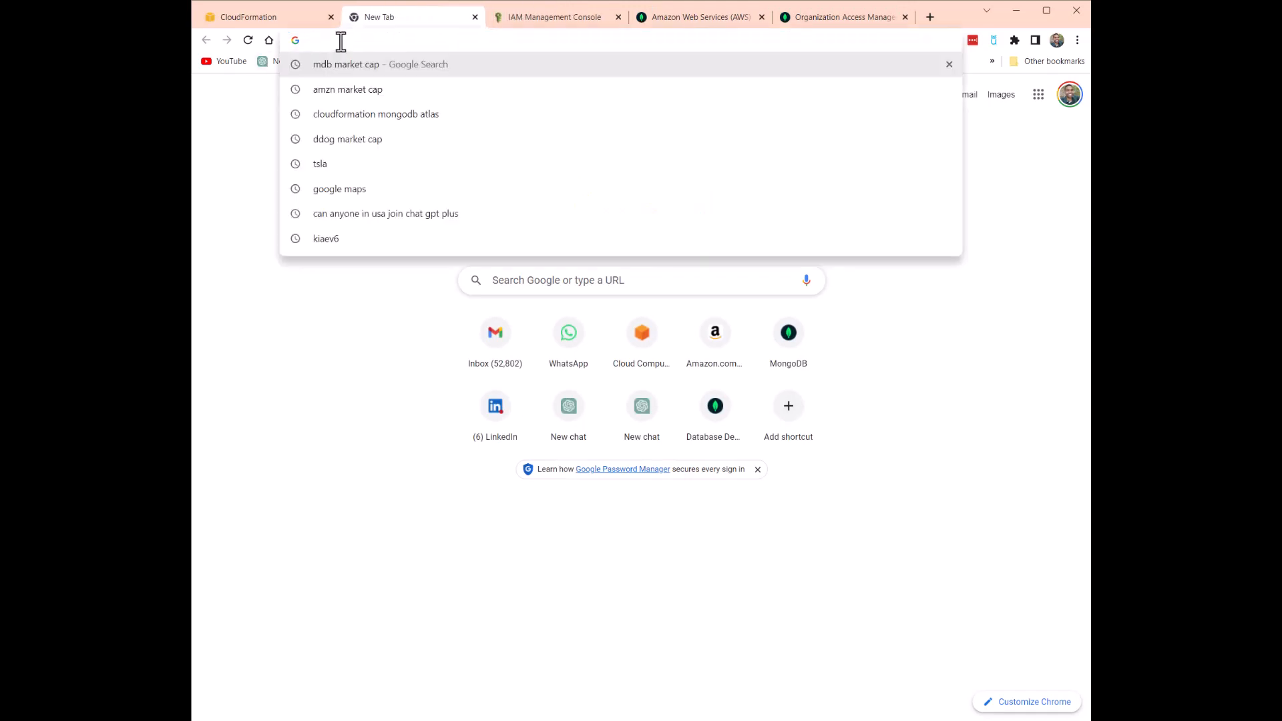
{"action": "type", "text": "aws"}
{"action": "key", "text": "Return"}
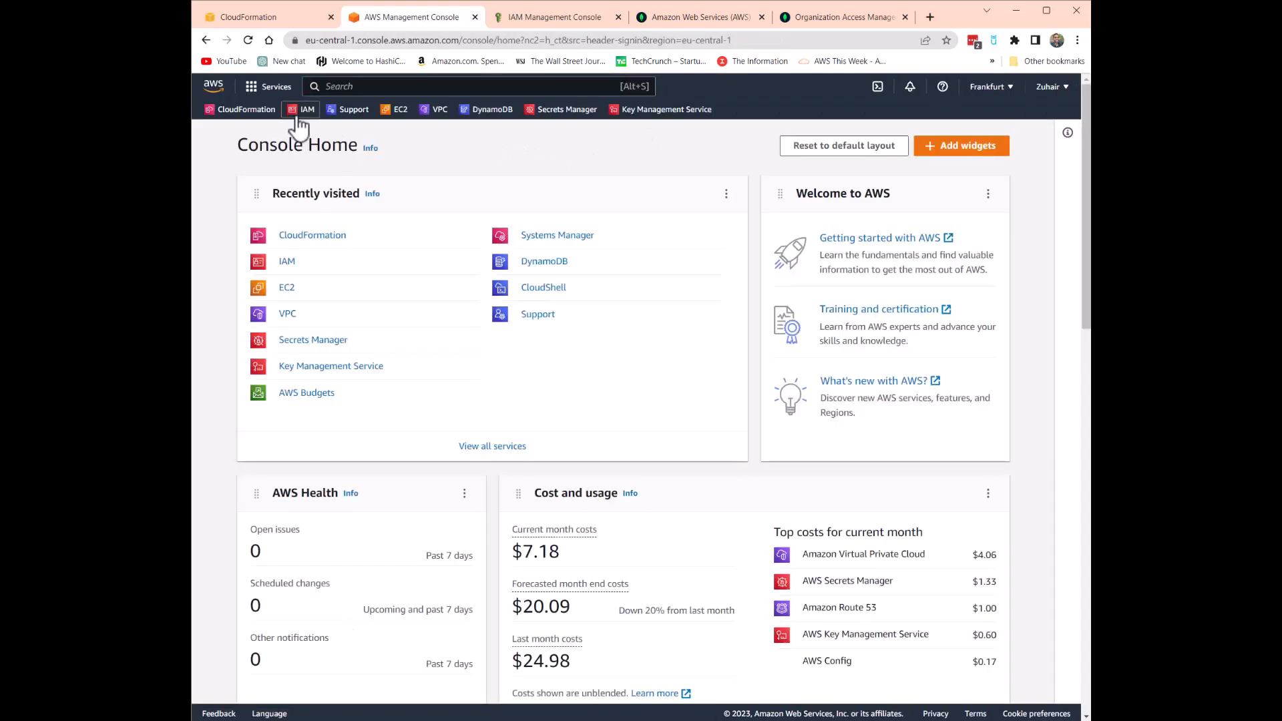
{"action": "left_click", "coordinate": [298, 117]}
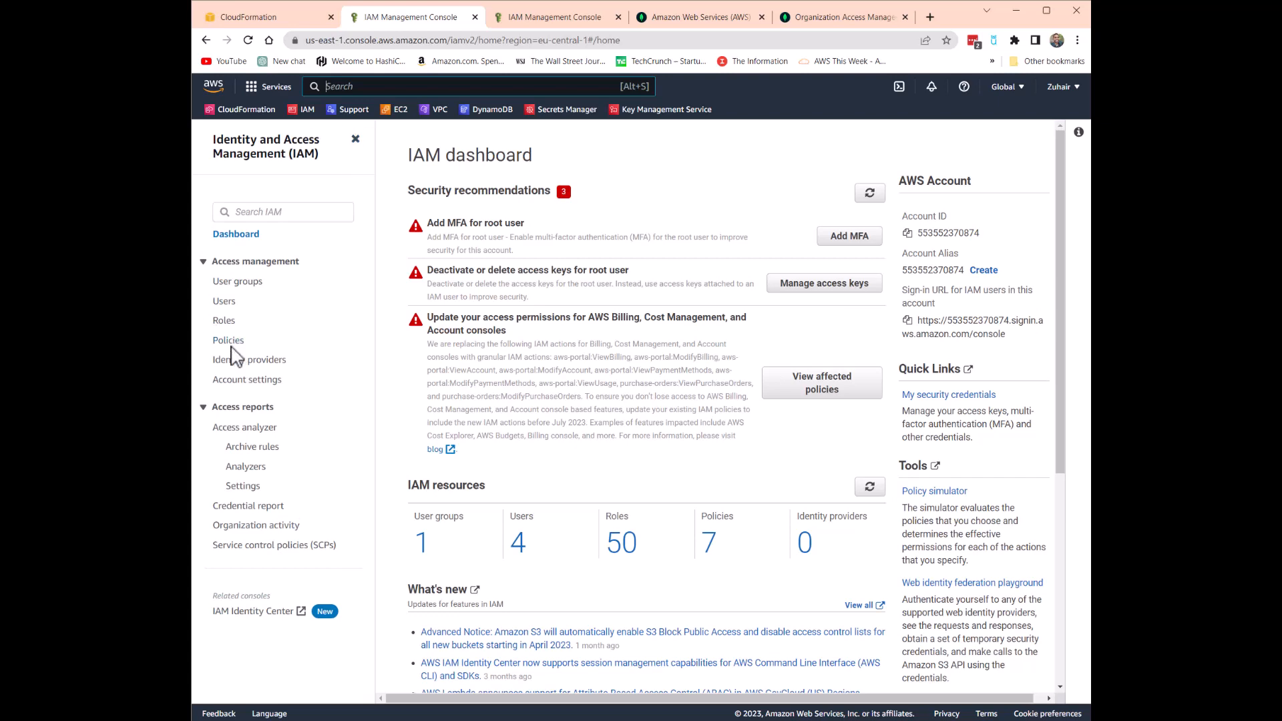
- Search IAM roles for cust and open the customCFNRole2.9.23 role
{"action": "left_click", "coordinate": [225, 321]}
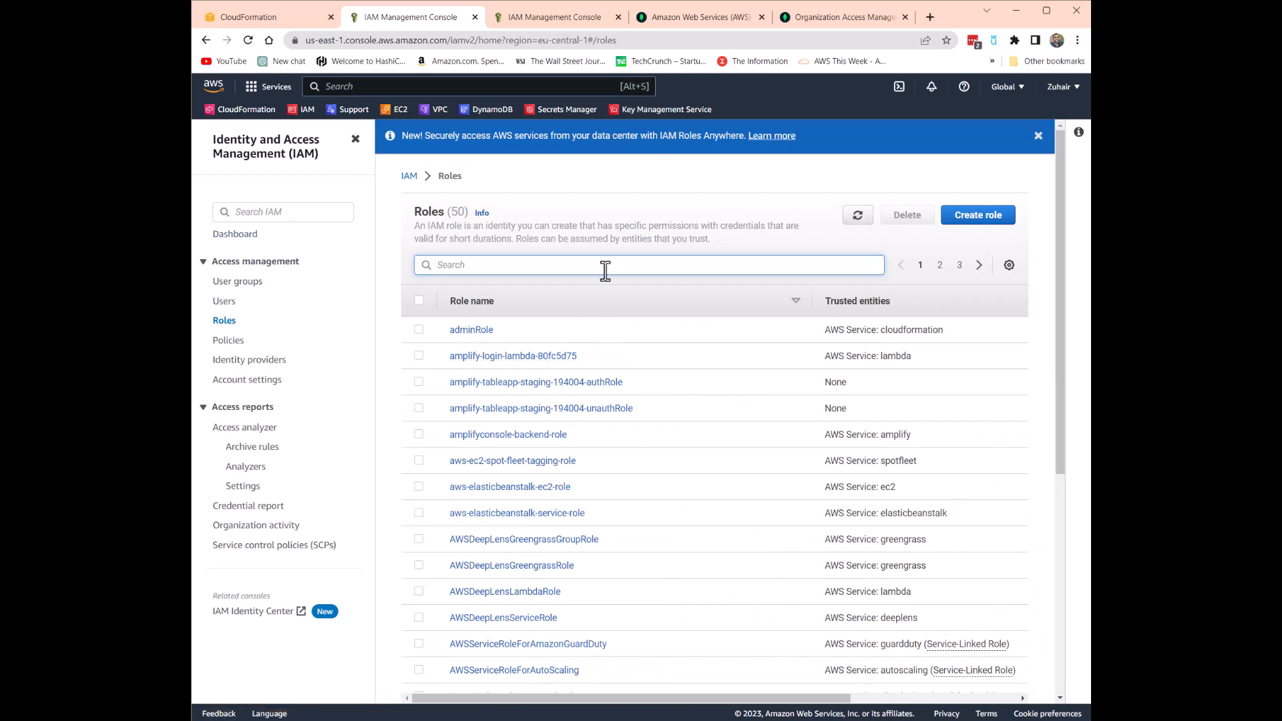
{"action": "type", "text": "cust"}
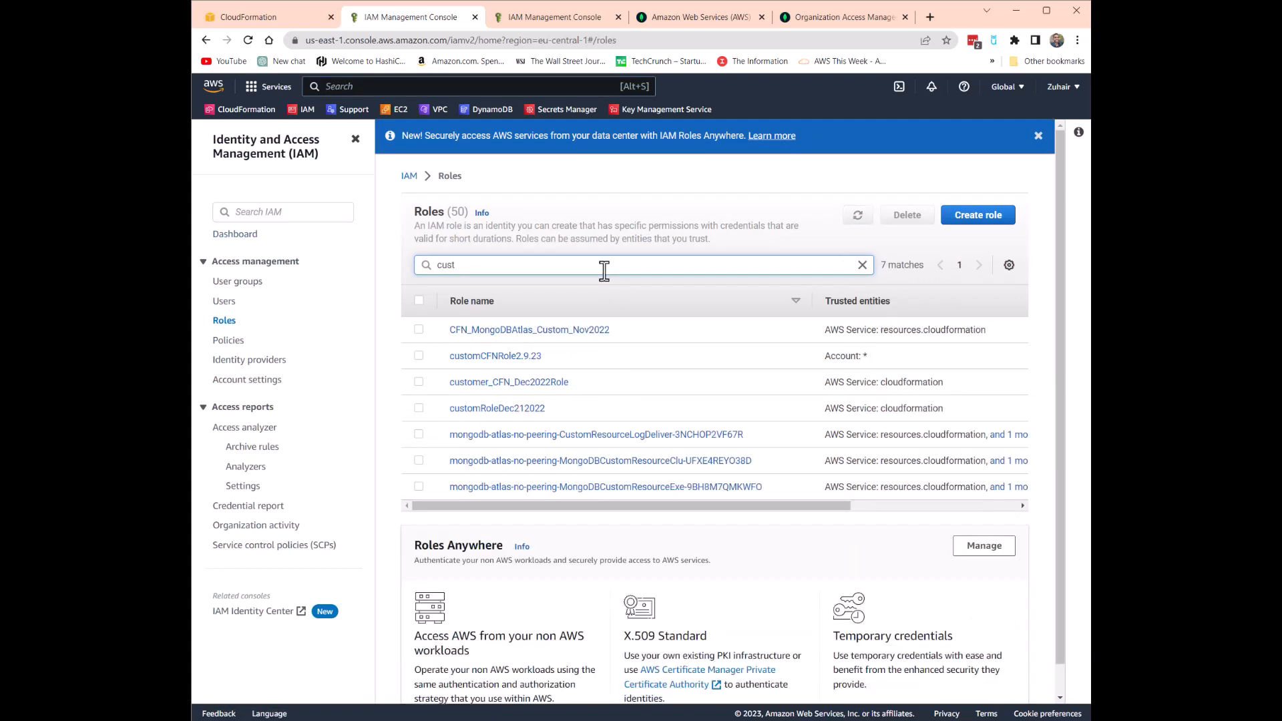
{"action": "left_click", "coordinate": [518, 357]}
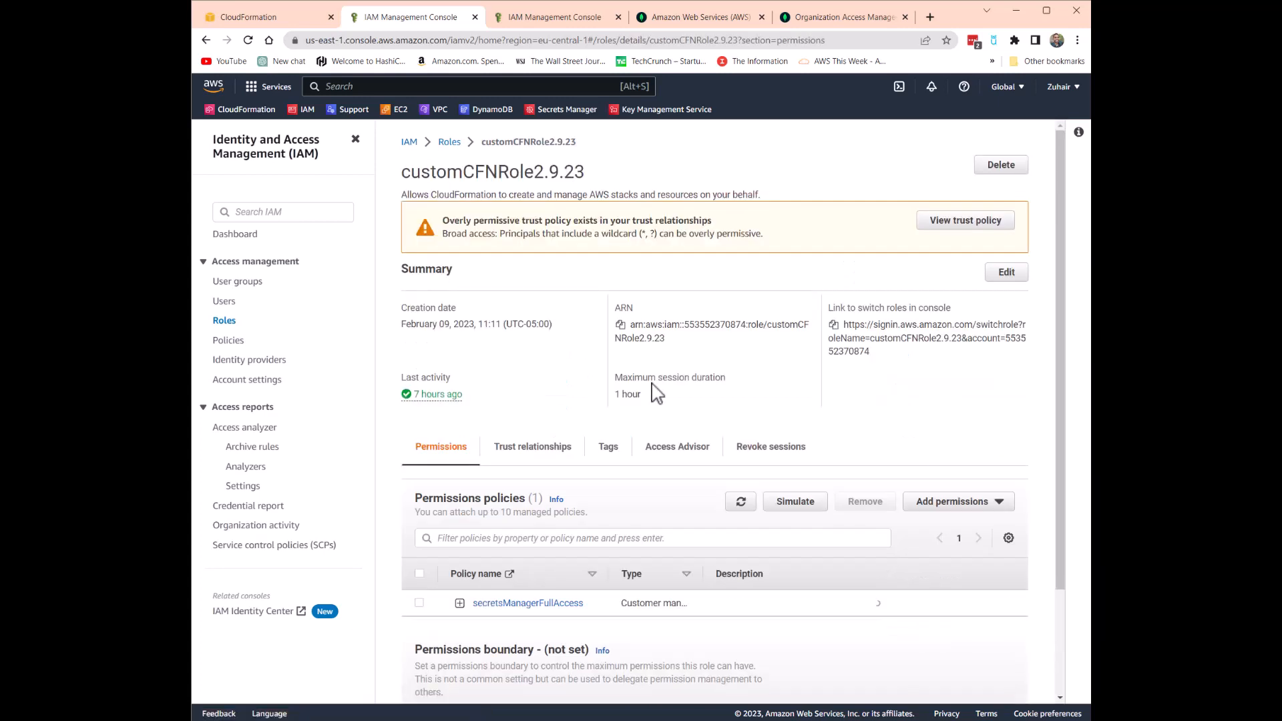
- Review the role's trust relationships and its attached permissions policy
{"action": "scroll", "coordinate": [656, 394], "scroll_direction": "down", "scroll_amount": 3}
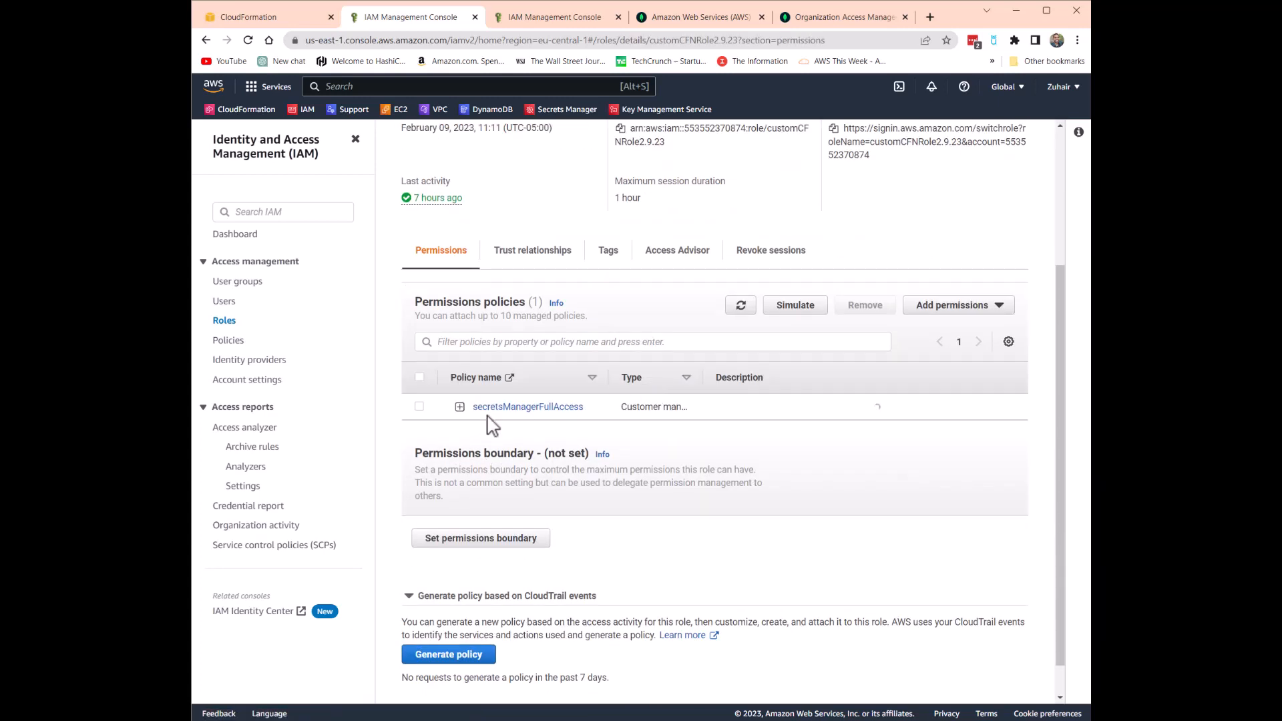
{"action": "scroll", "coordinate": [537, 421], "scroll_direction": "up", "scroll_amount": 3}
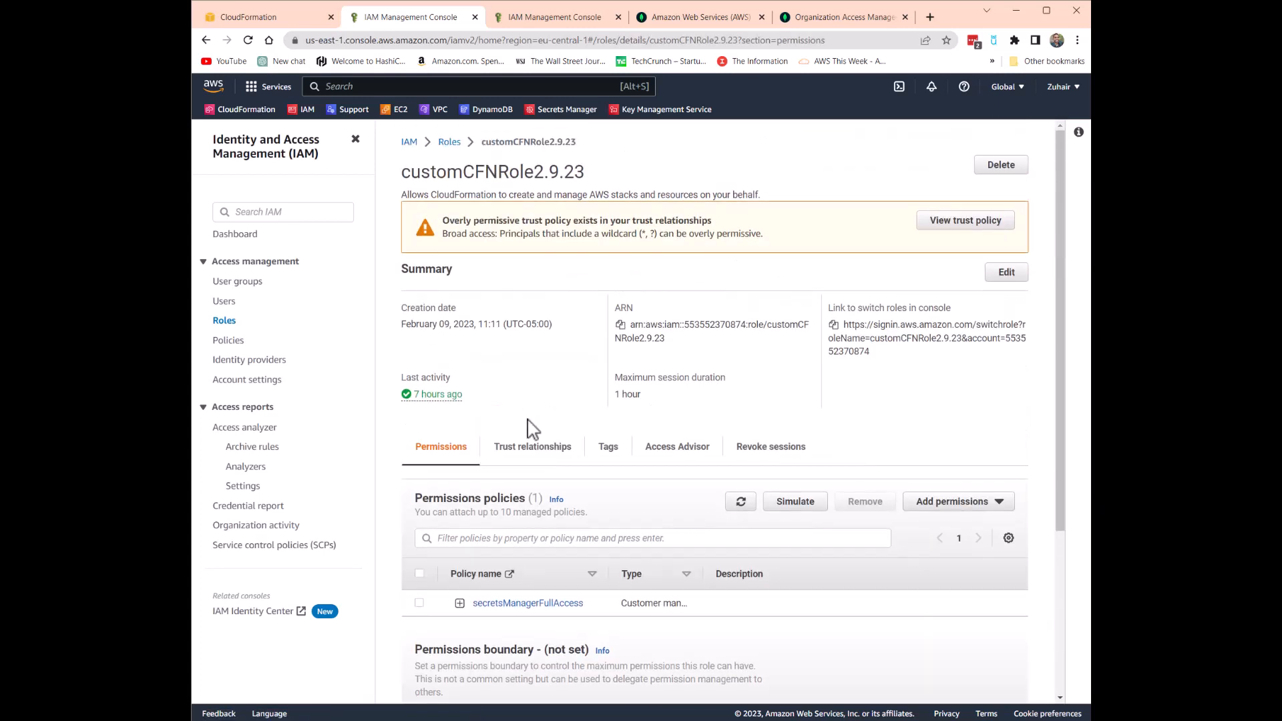
{"action": "left_click", "coordinate": [527, 459]}
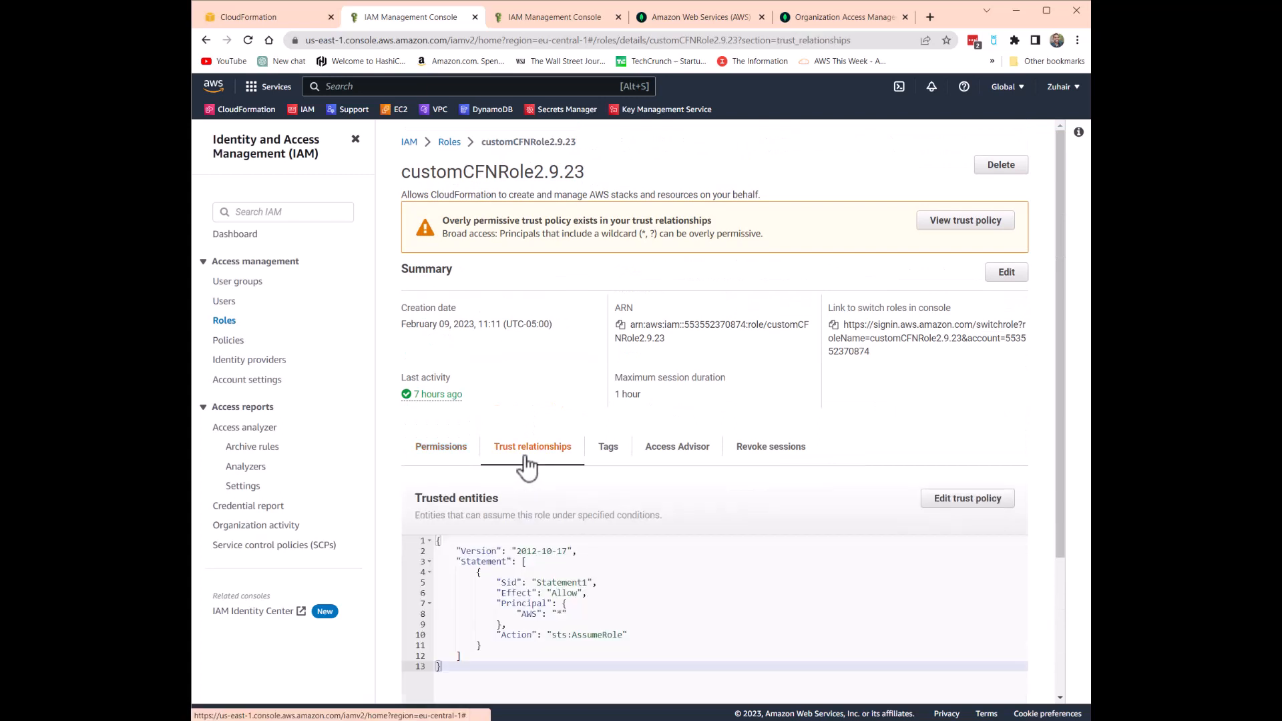
{"action": "left_click_drag", "start_coordinate": [607, 638], "coordinate": [560, 637]}
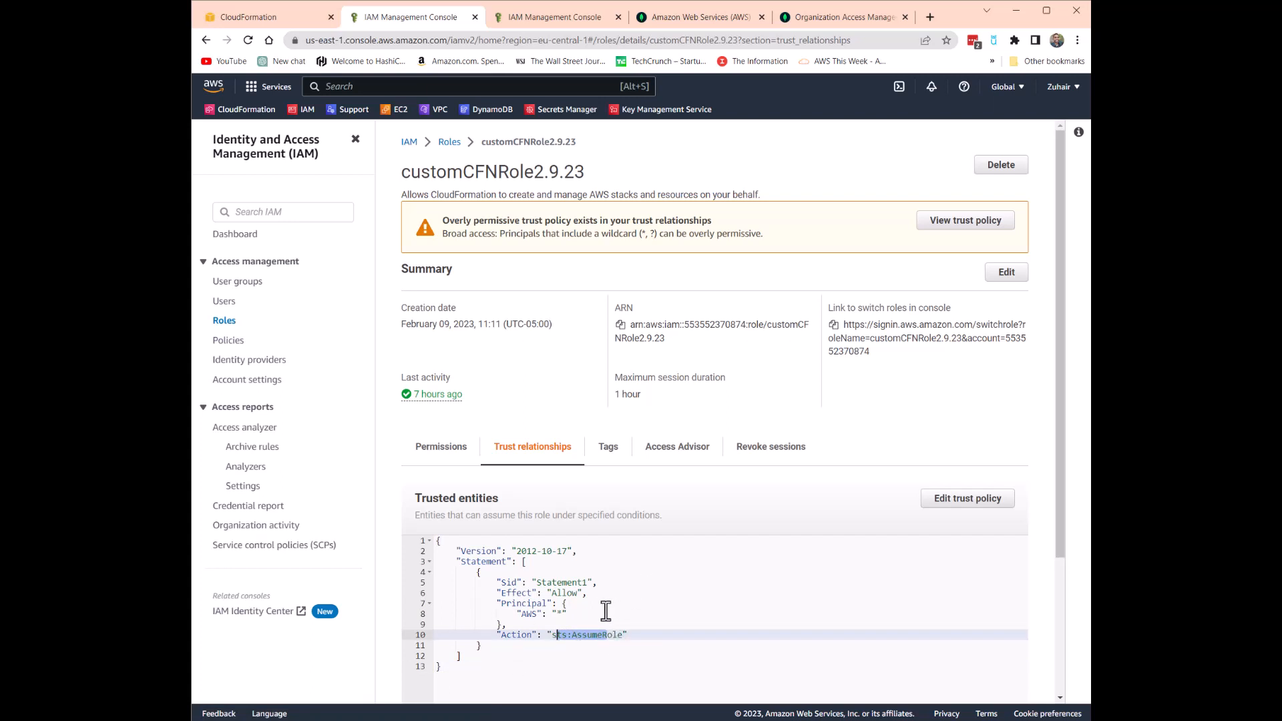
{"action": "scroll", "coordinate": [606, 611], "scroll_direction": "down", "scroll_amount": 2}
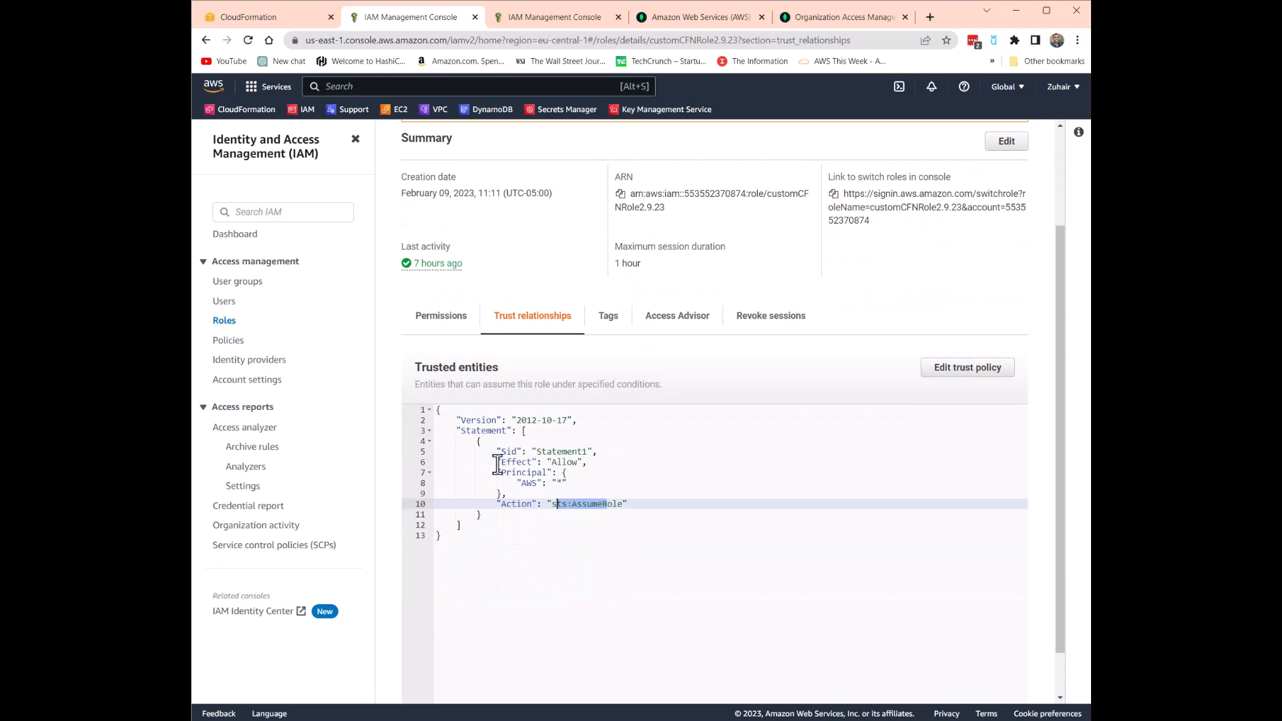
{"action": "left_click", "coordinate": [453, 340]}
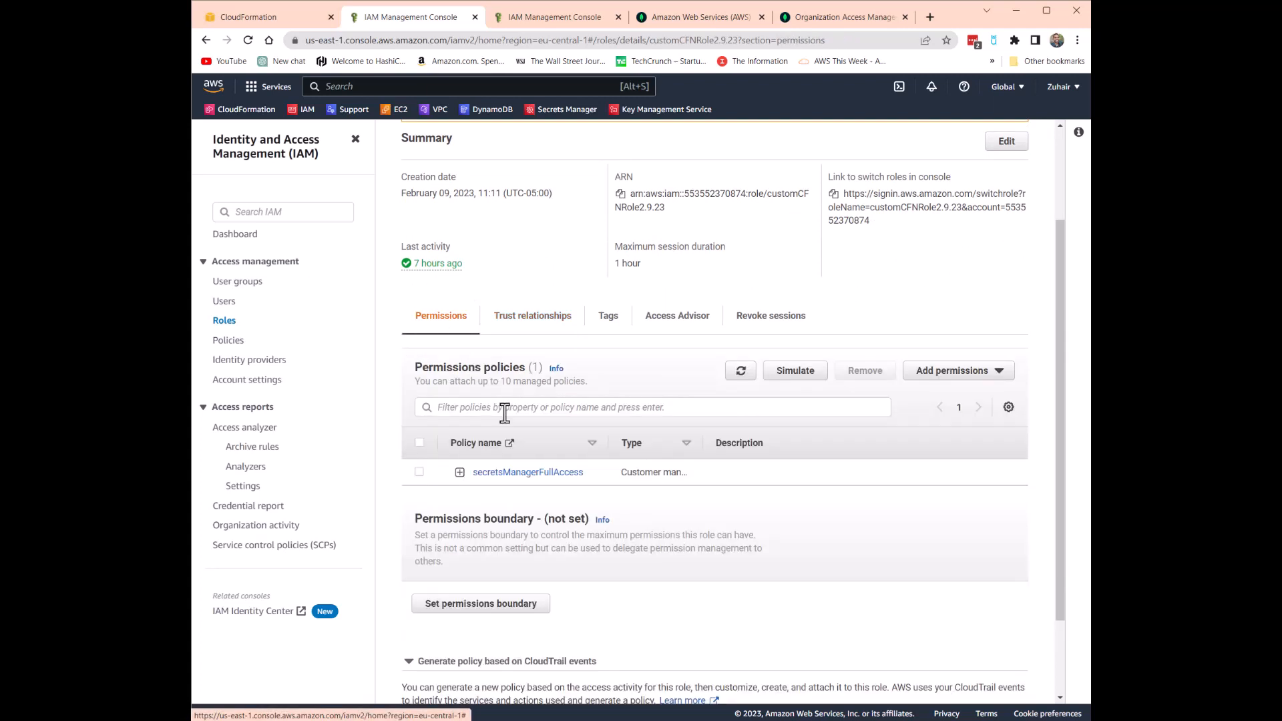
{"action": "left_click", "coordinate": [460, 472]}
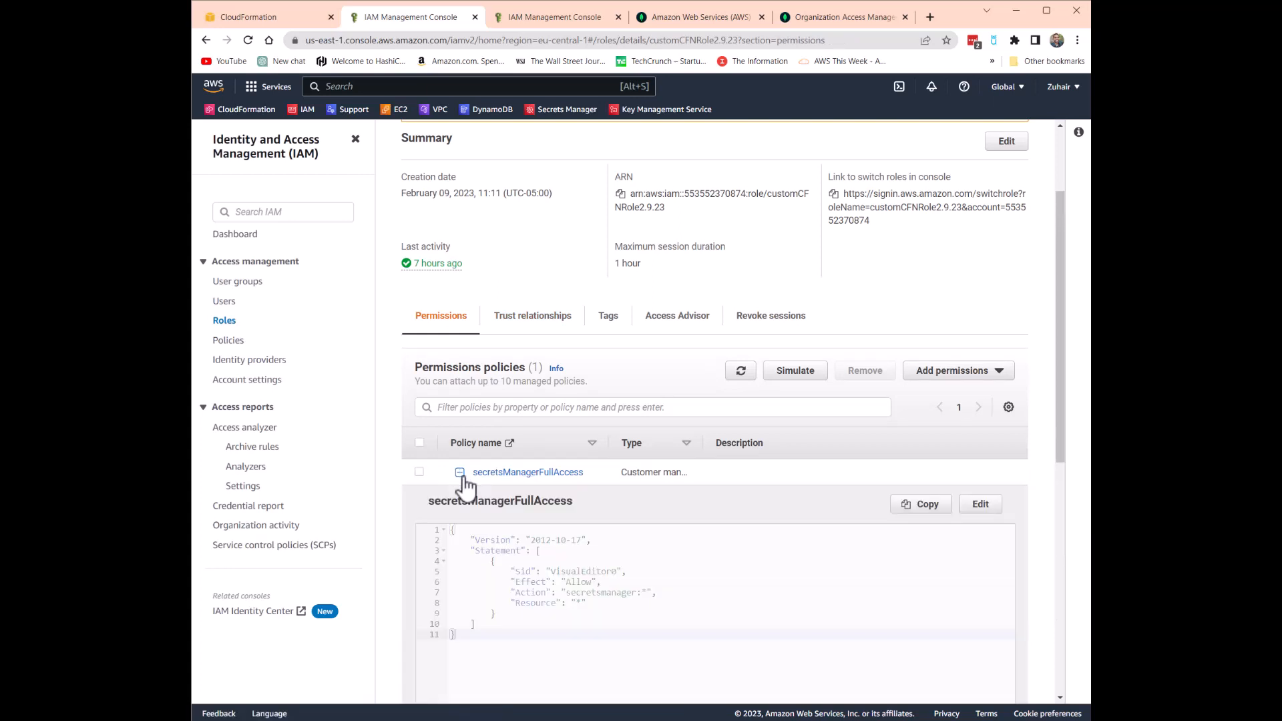
{"action": "left_click", "coordinate": [460, 473]}
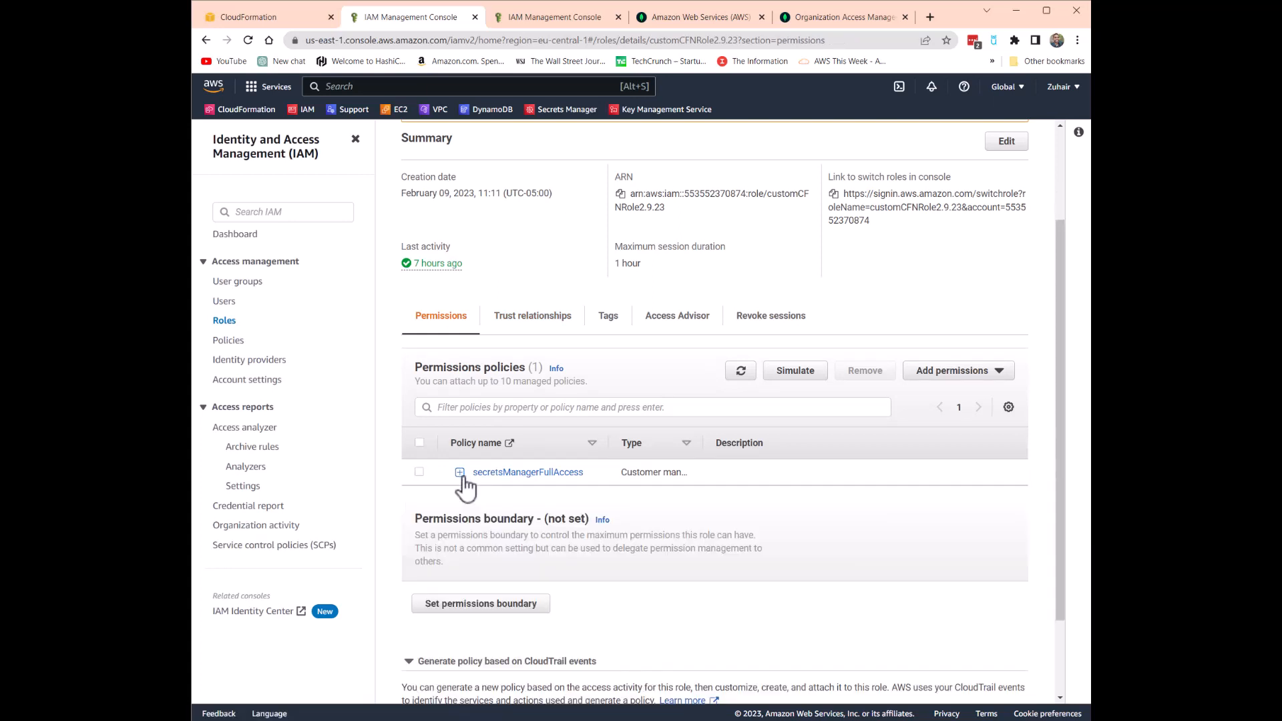
{"action": "left_click", "coordinate": [539, 329]}
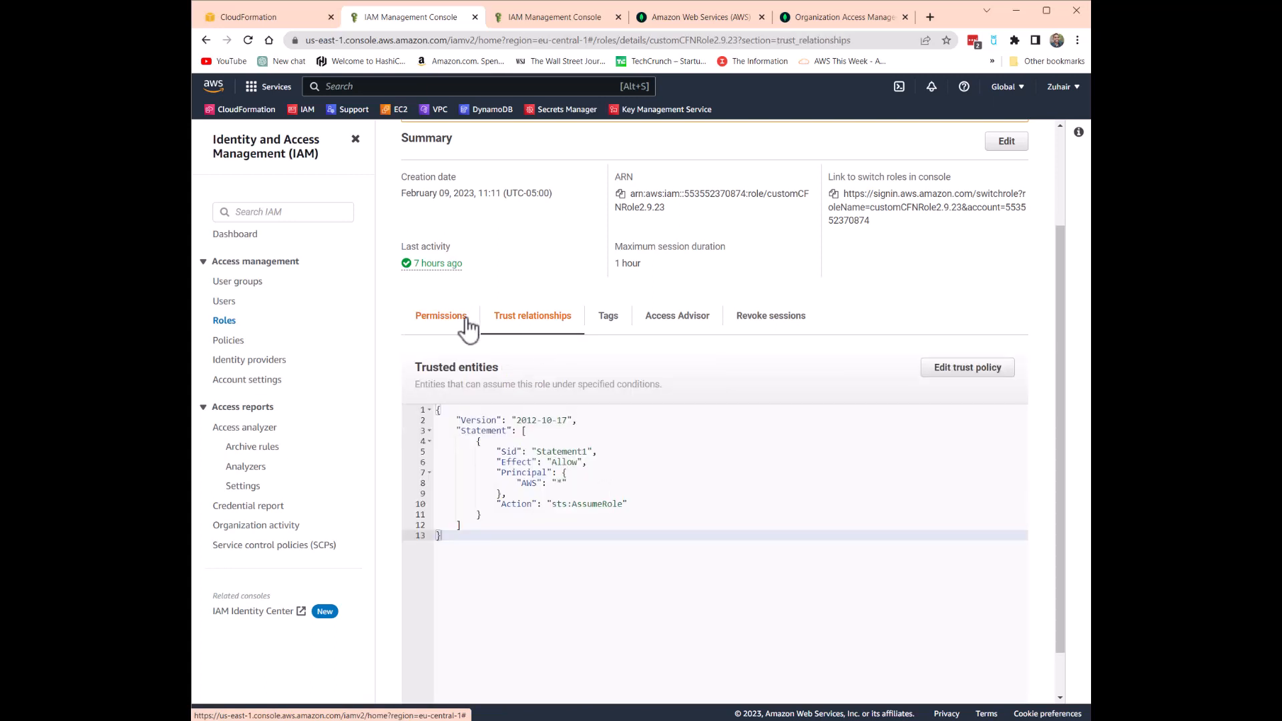
{"action": "left_click", "coordinate": [463, 325]}
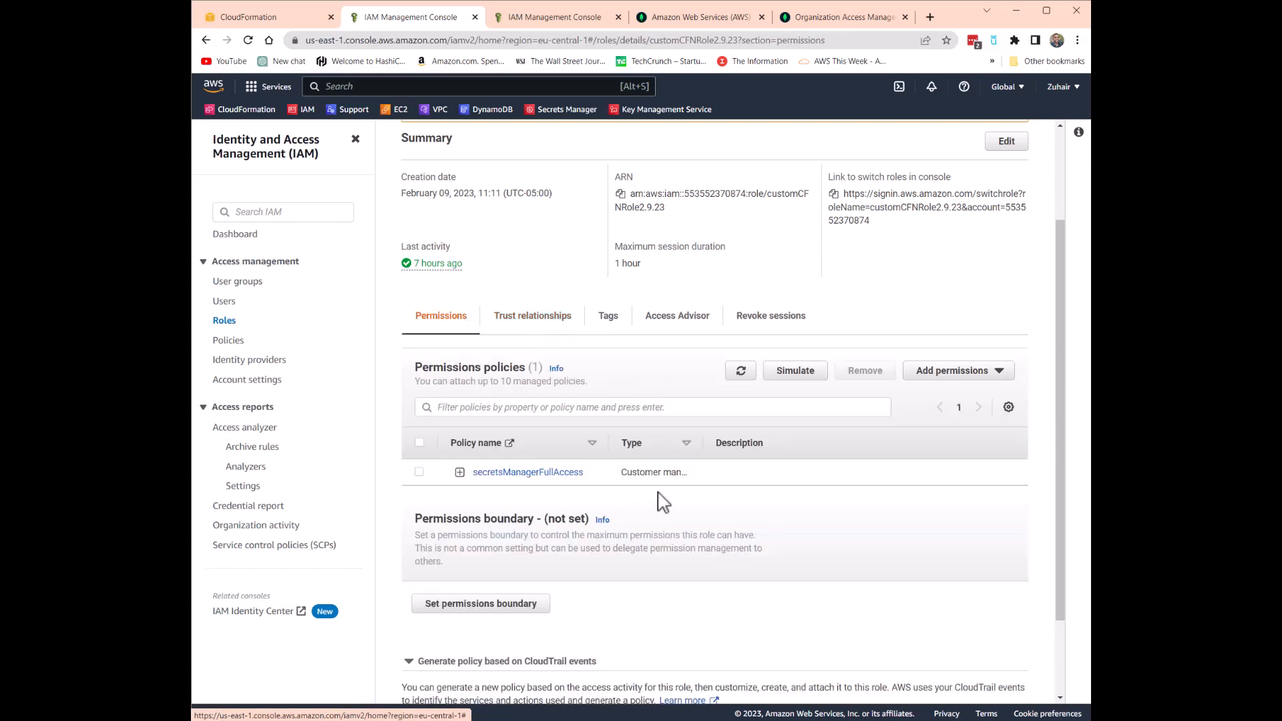
{"action": "scroll", "coordinate": [657, 491], "scroll_direction": "up", "scroll_amount": 2}
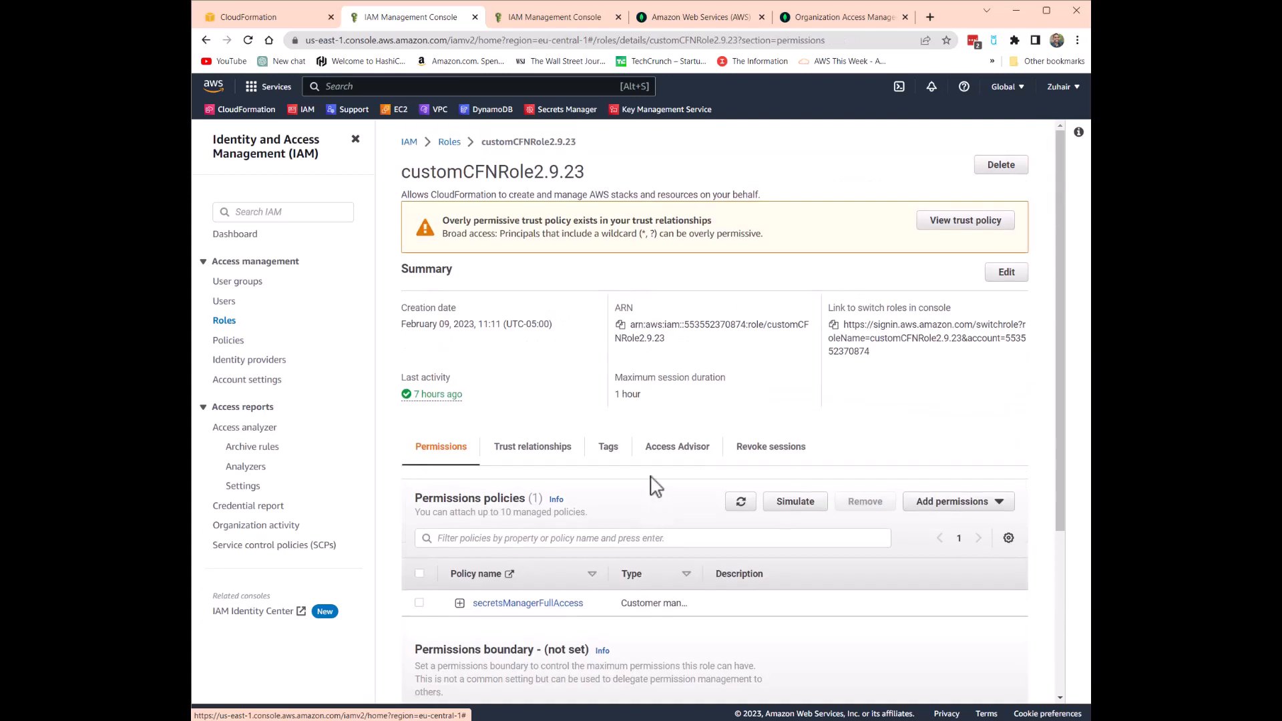
- Copy the role's ARN and paste it into the extension's Execution role ARN field in CloudFormation
{"action": "left_click_drag", "start_coordinate": [610, 308], "coordinate": [653, 311]}
{"action": "left_click", "coordinate": [620, 324]}
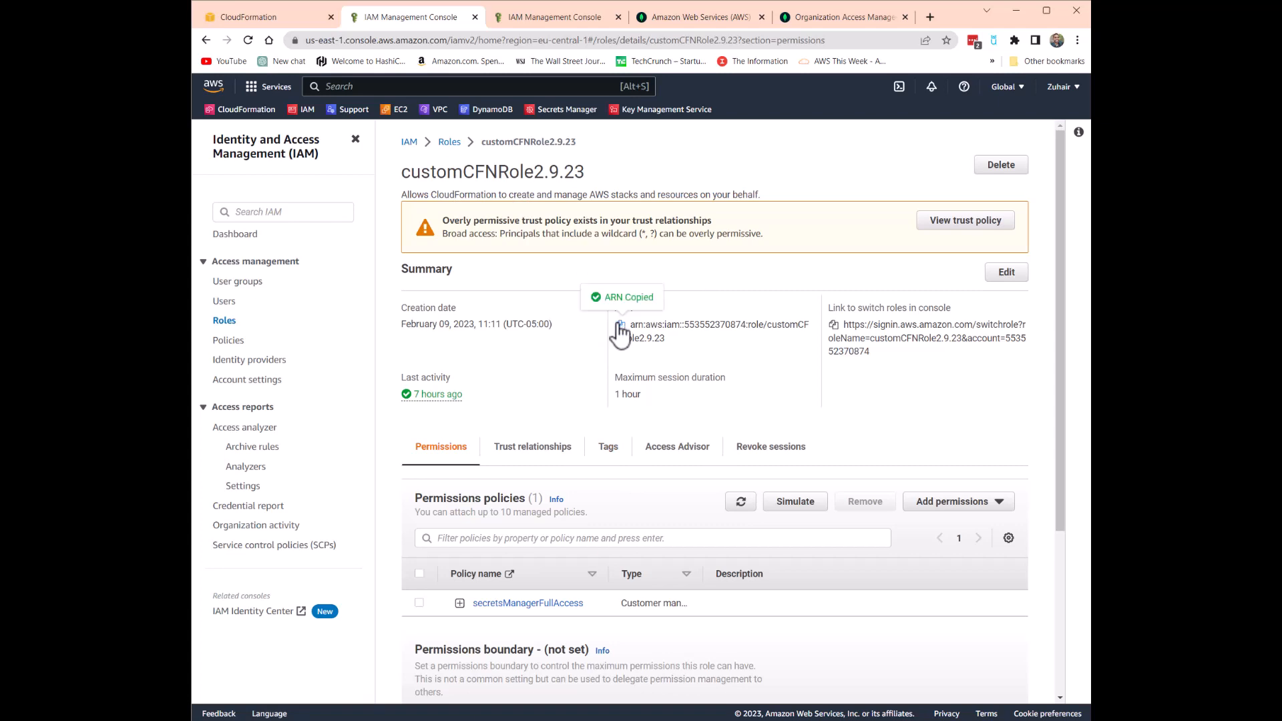
{"action": "left_click", "coordinate": [289, 26]}
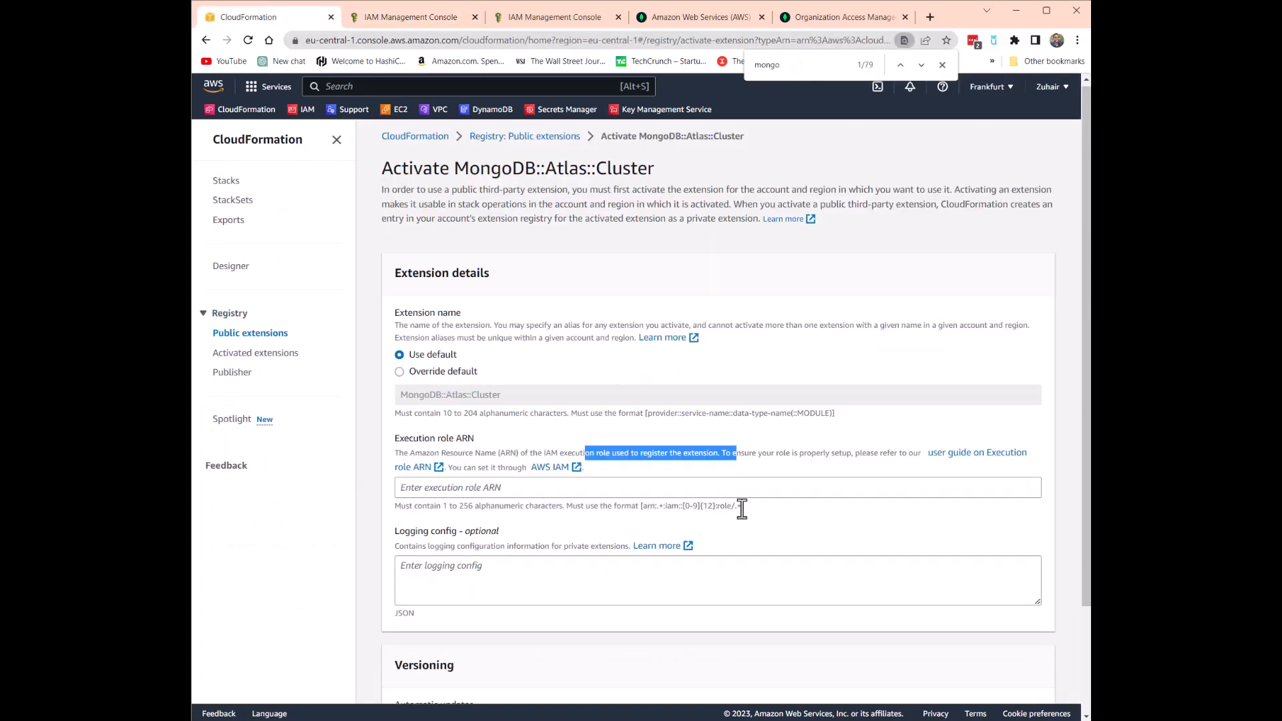
{"action": "left_click", "coordinate": [566, 486]}
{"action": "key", "text": "ctrl+v"}
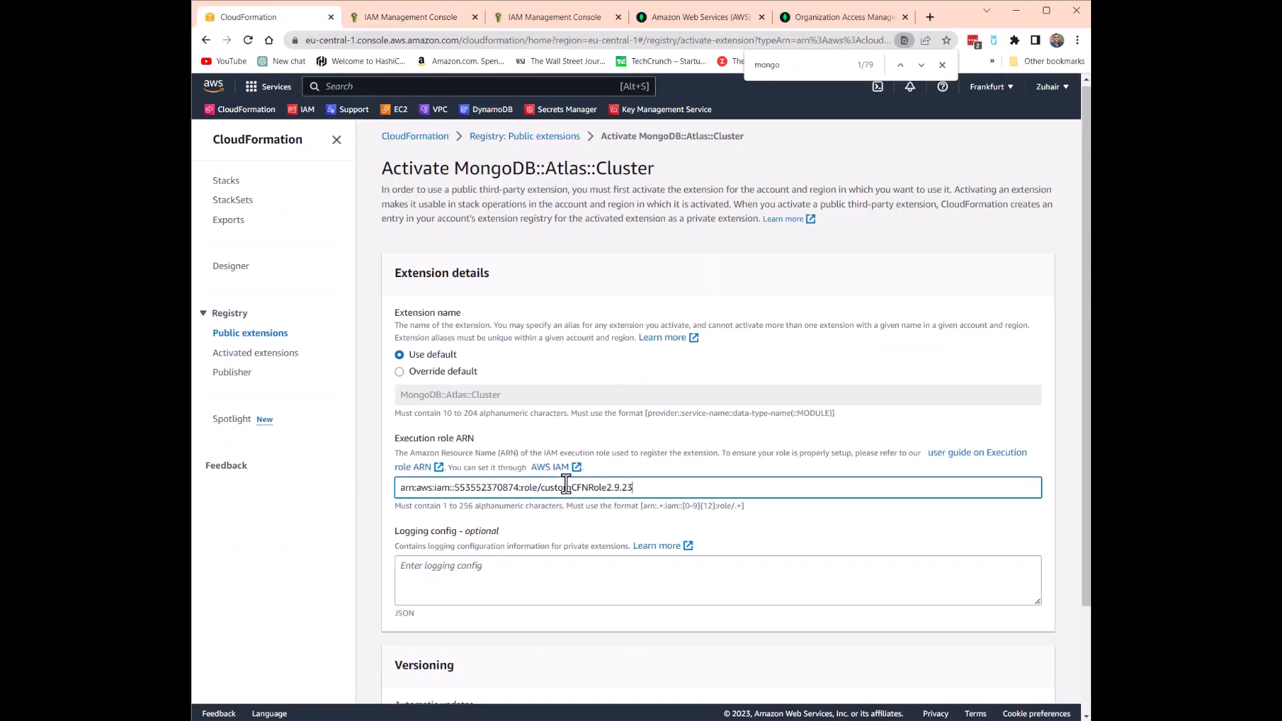
- Activate the MongoDB::Atlas::Cluster extension with the entered execution role
{"action": "scroll", "coordinate": [653, 501], "scroll_direction": "down", "scroll_amount": 2}
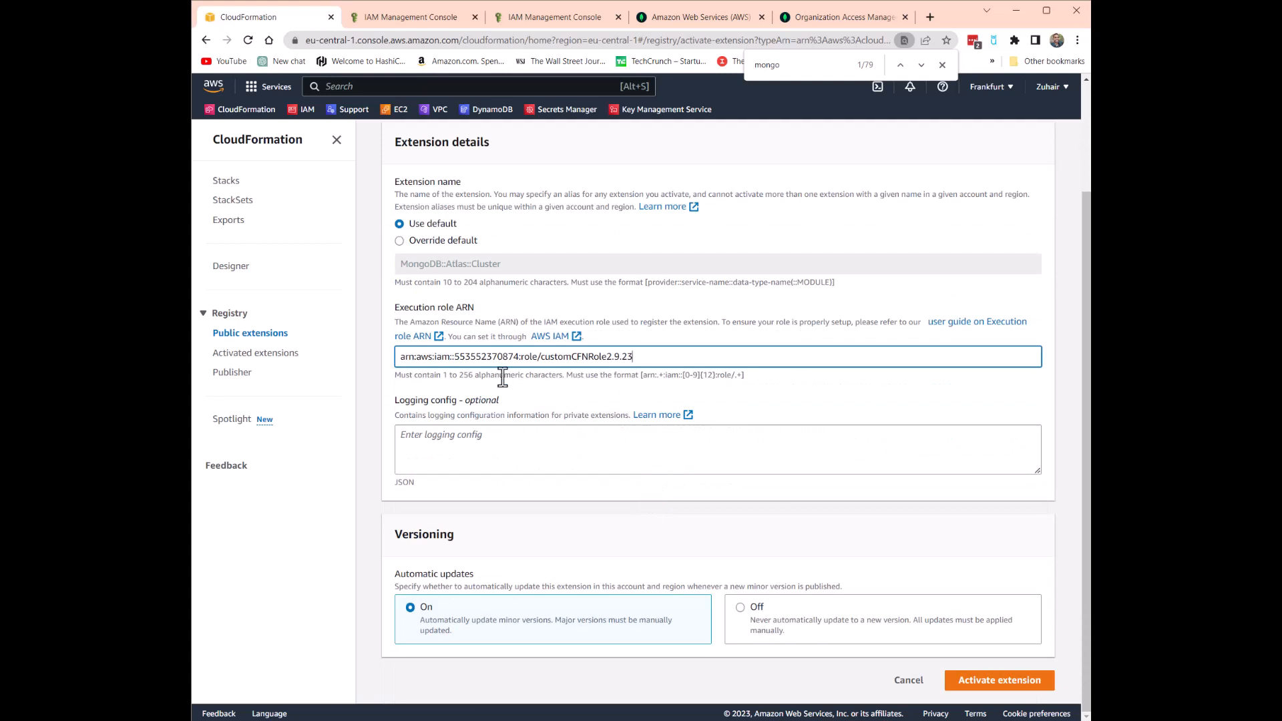
{"action": "left_click", "coordinate": [1037, 679]}
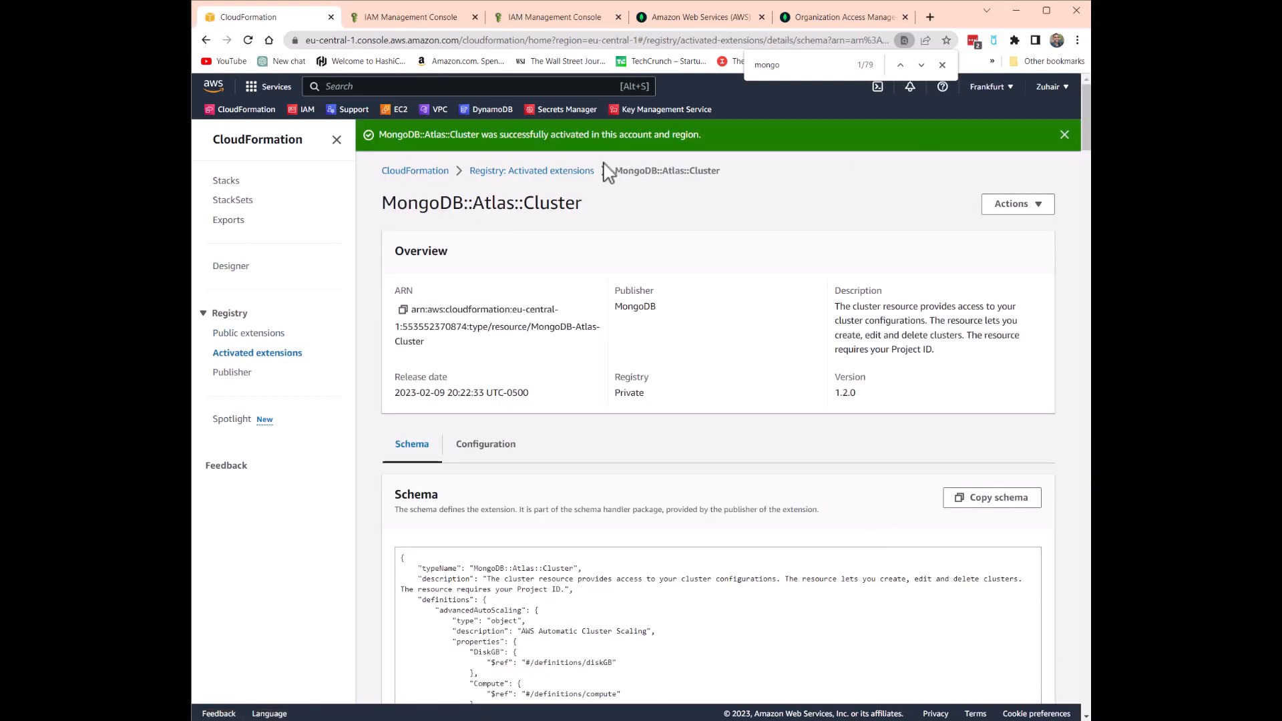
- Review the activated extensions filtered to activated third-party resource types, and open the Publisher page
{"action": "left_click", "coordinate": [262, 356]}
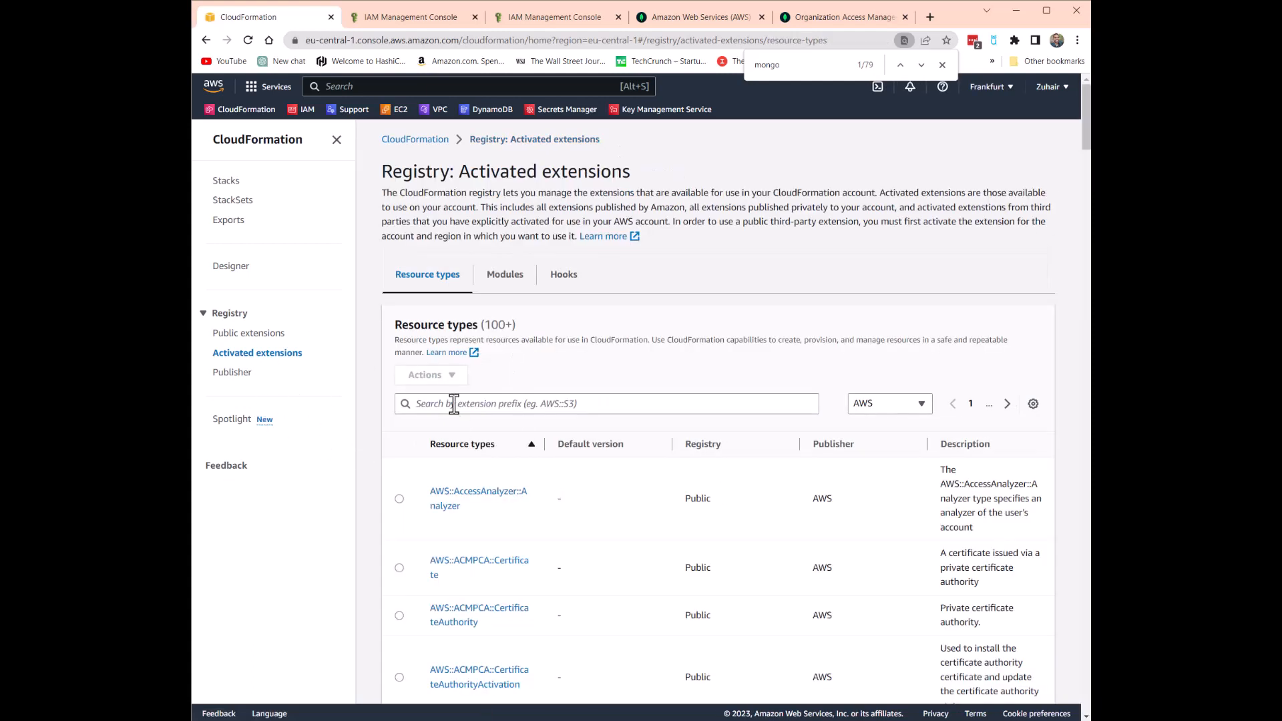
{"action": "left_click", "coordinate": [895, 408]}
{"action": "left_click", "coordinate": [892, 453]}
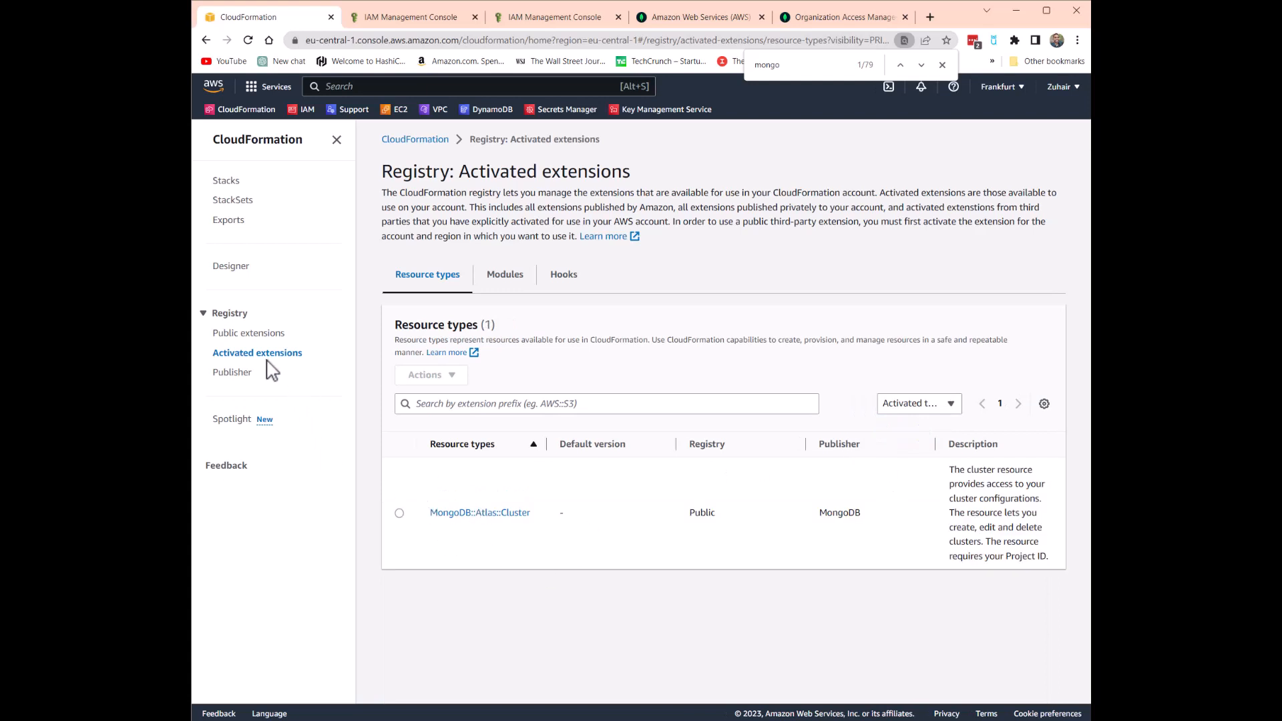
{"action": "left_click", "coordinate": [244, 374]}
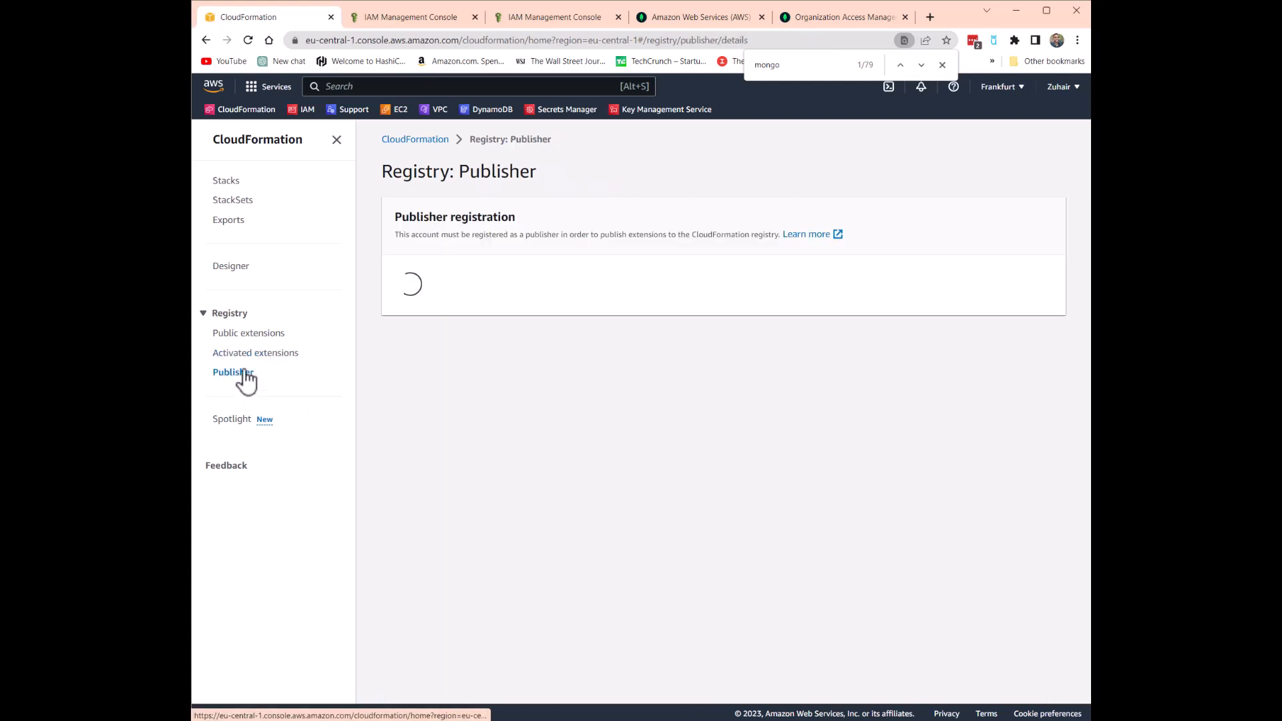
- Find MongoDB::Atlas::Project among third-party public extensions by searching the page for mongod, and open its details
{"action": "left_click", "coordinate": [245, 334]}
{"action": "left_click", "coordinate": [433, 455]}
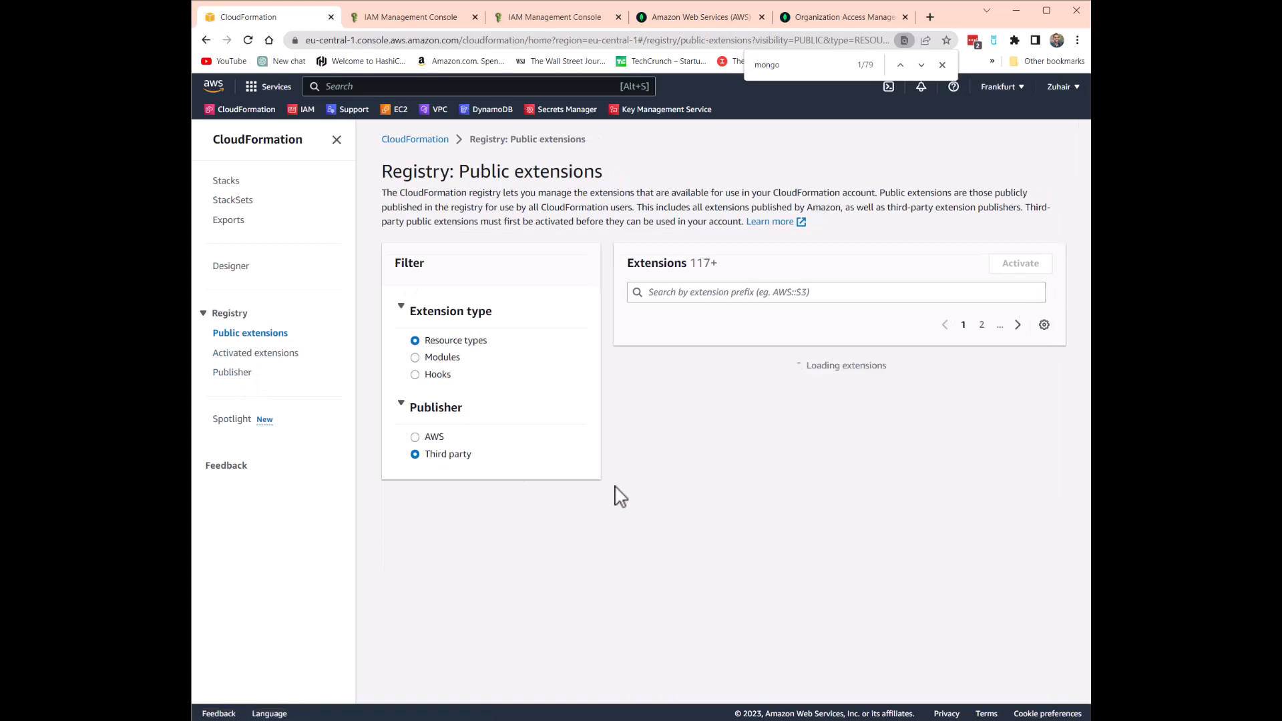
{"action": "key", "text": "ctrl+f"}
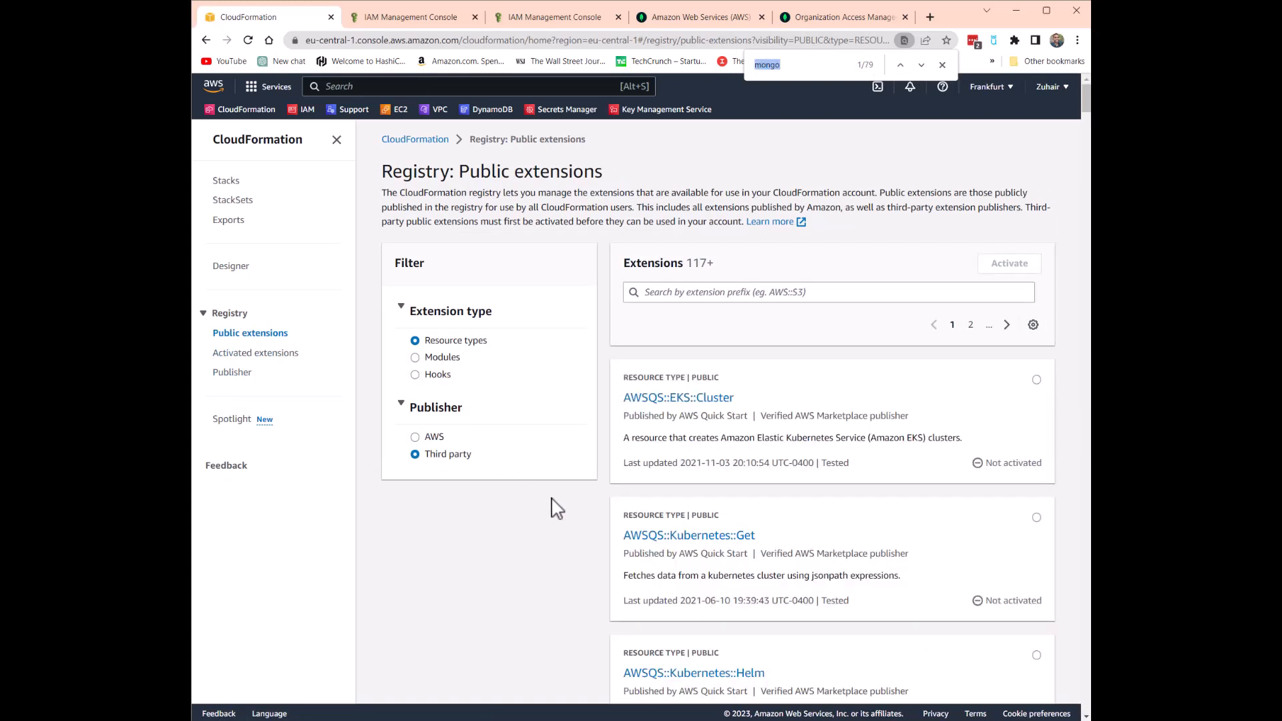
{"action": "type", "text": "mongod"}
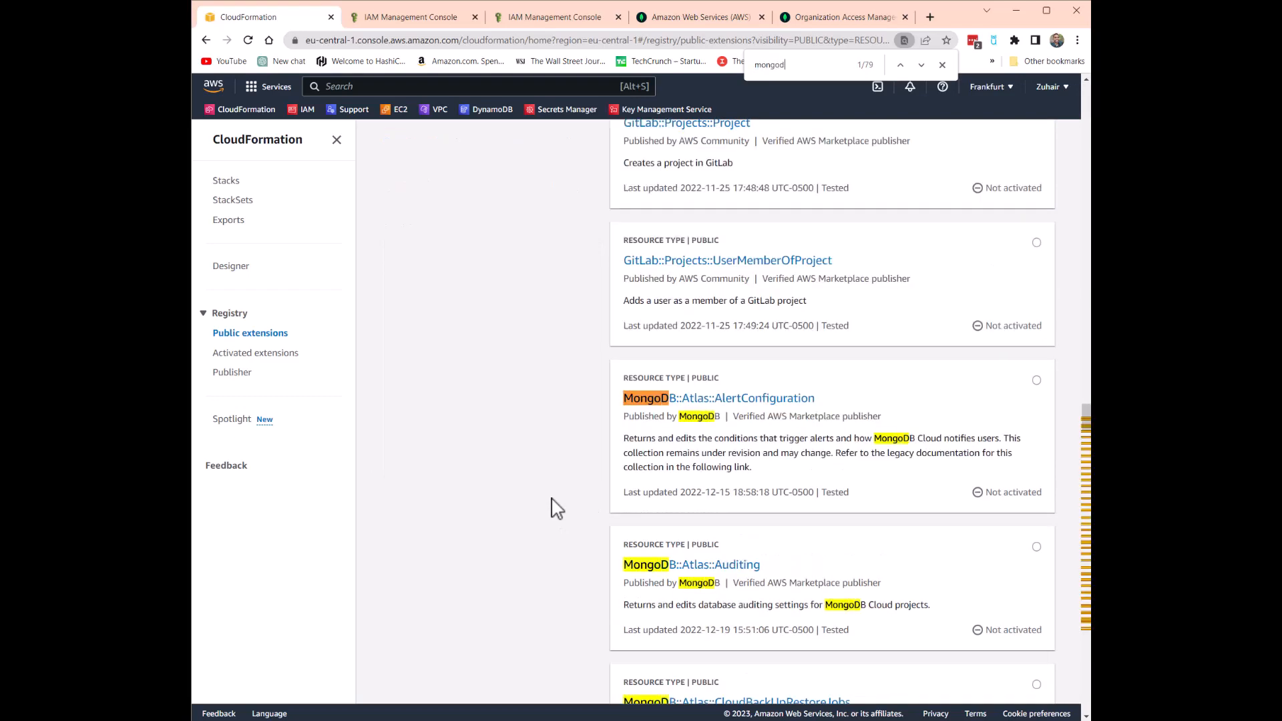
{"action": "scroll", "coordinate": [640, 522], "scroll_direction": "down", "scroll_amount": 18}
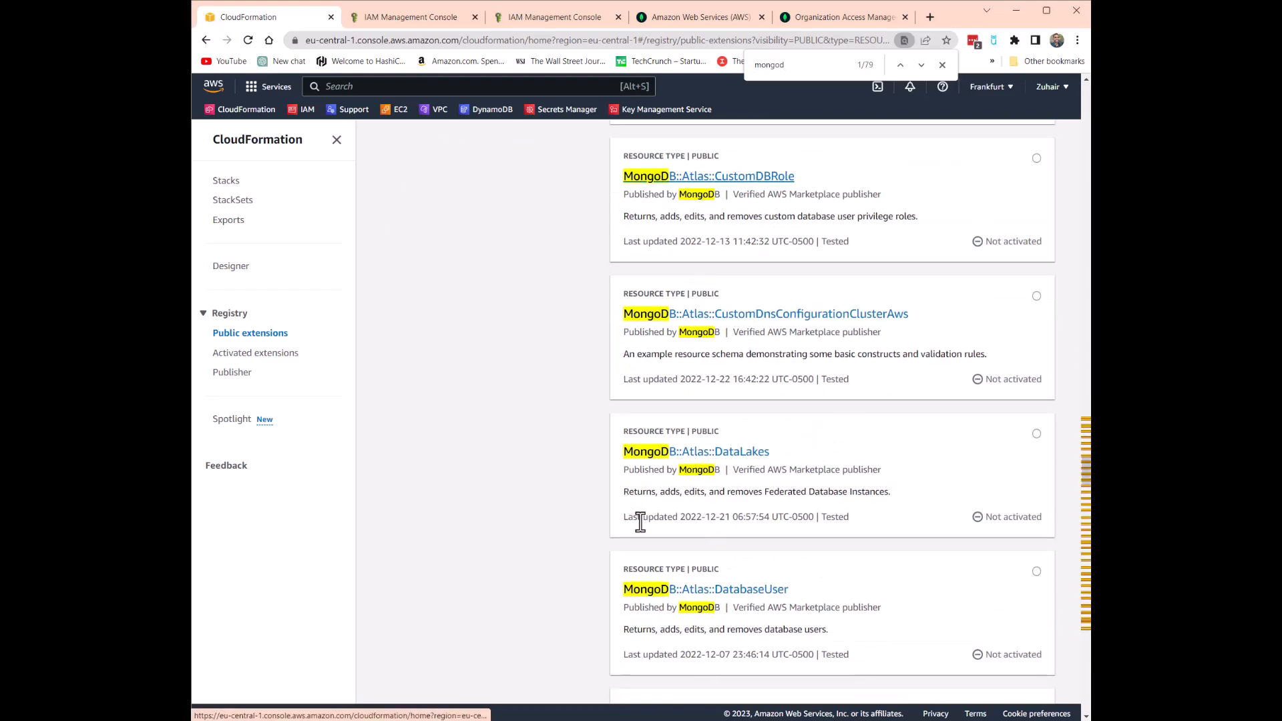
{"action": "scroll", "coordinate": [640, 522], "scroll_direction": "down", "scroll_amount": 18}
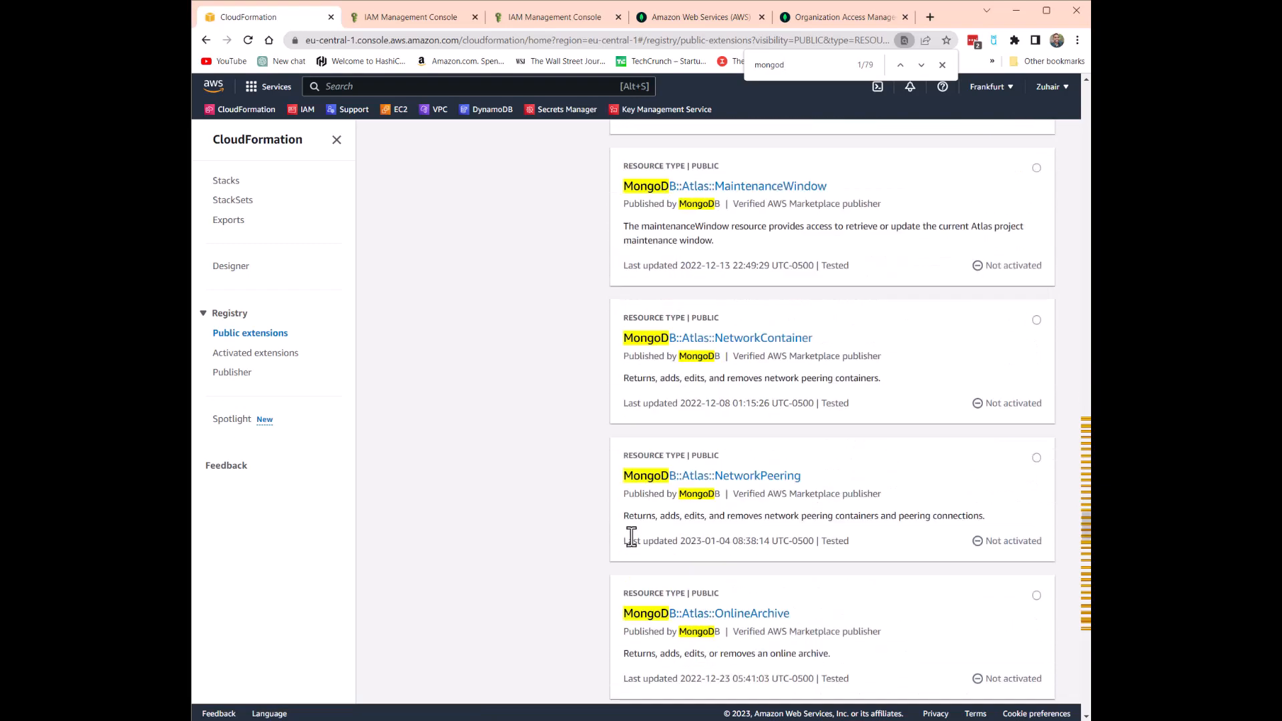
{"action": "scroll", "coordinate": [631, 537], "scroll_direction": "down", "scroll_amount": 10}
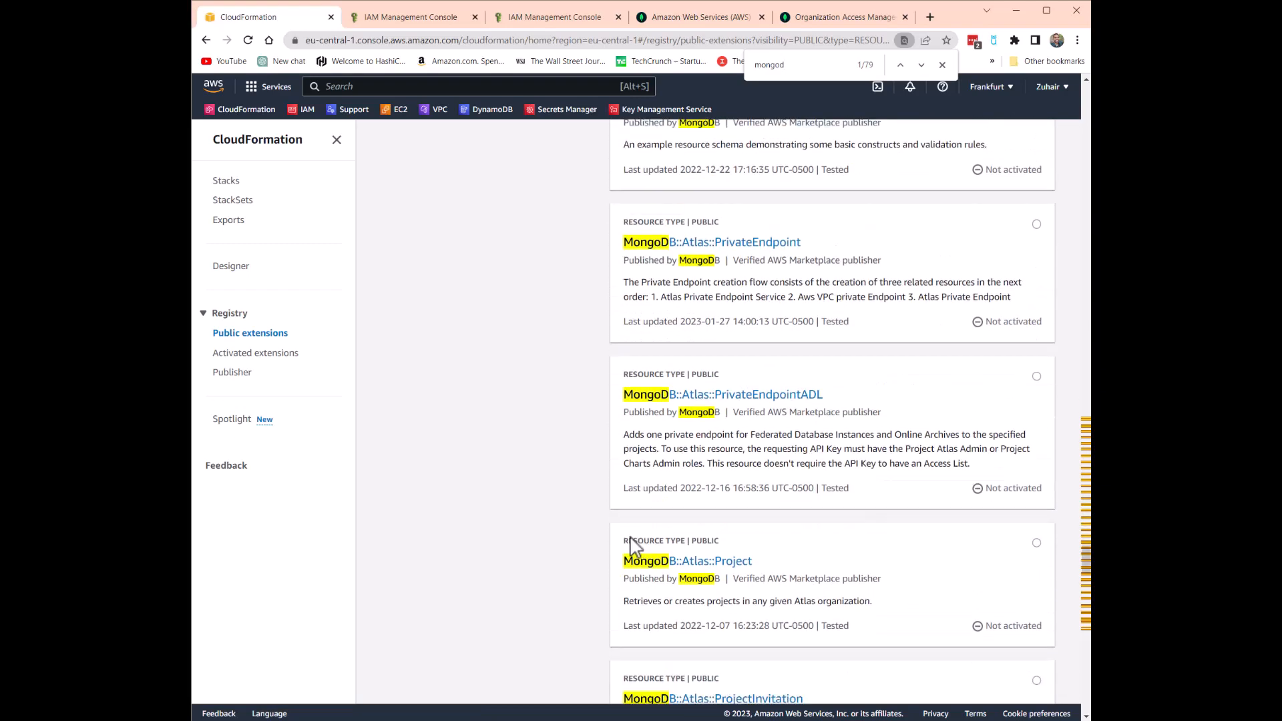
{"action": "scroll", "coordinate": [631, 541], "scroll_direction": "down", "scroll_amount": 2}
{"action": "left_click", "coordinate": [704, 462]}
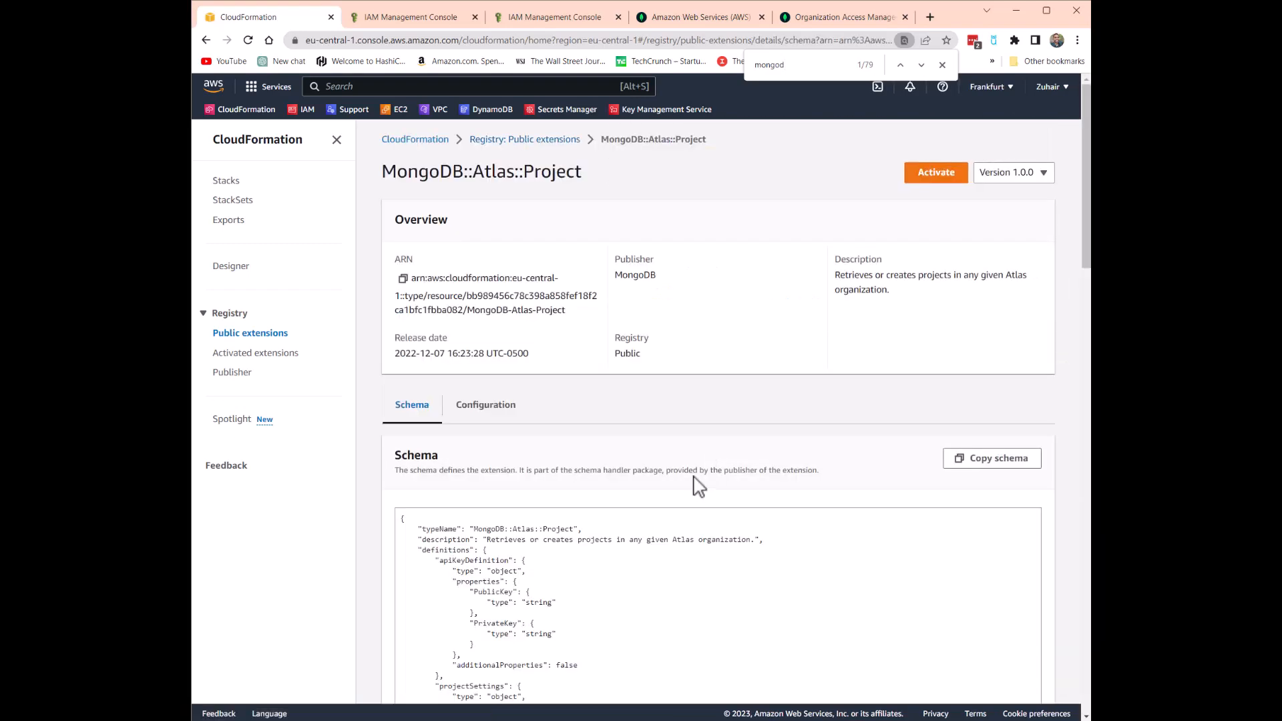
{"action": "scroll", "coordinate": [694, 501], "scroll_direction": "down", "scroll_amount": 8}
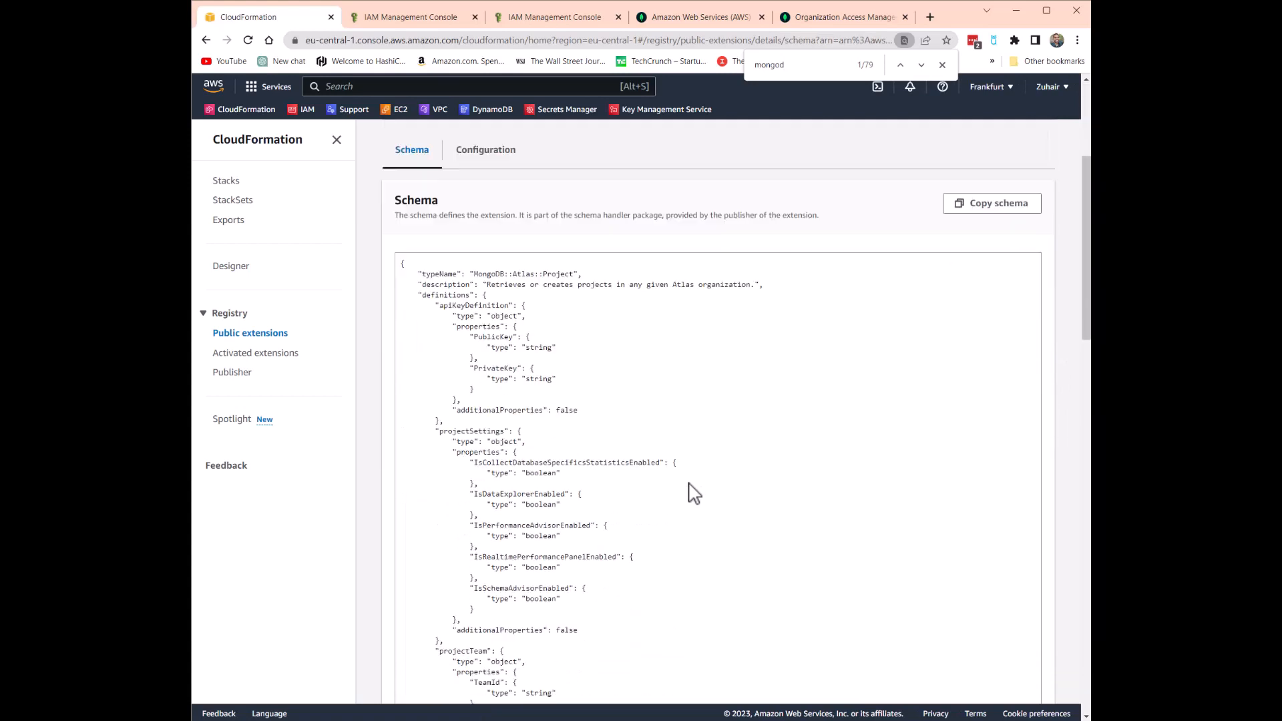
{"action": "scroll", "coordinate": [686, 524], "scroll_direction": "up", "scroll_amount": 8}
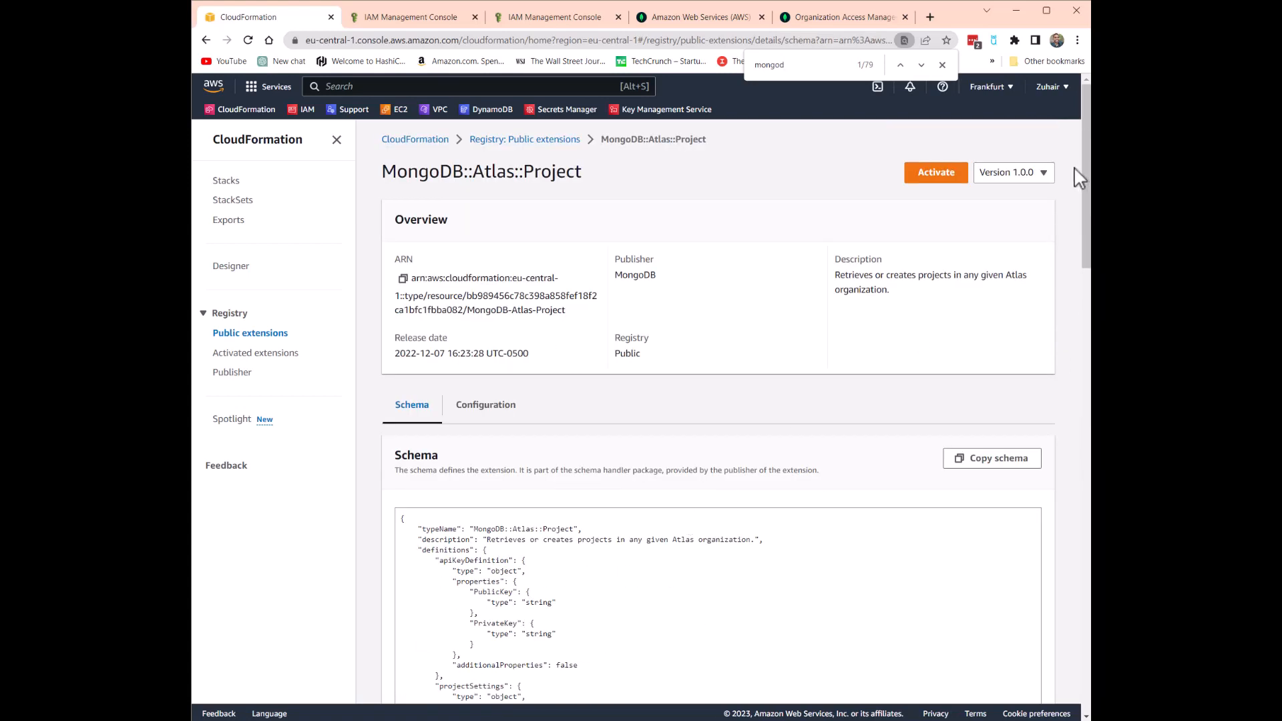
- Activate the MongoDB::Atlas::Project extension using the customCFNRole2.9.23 execution role ARN
{"action": "left_click", "coordinate": [1036, 172]}
{"action": "left_click", "coordinate": [1027, 168]}
{"action": "left_click", "coordinate": [963, 176]}
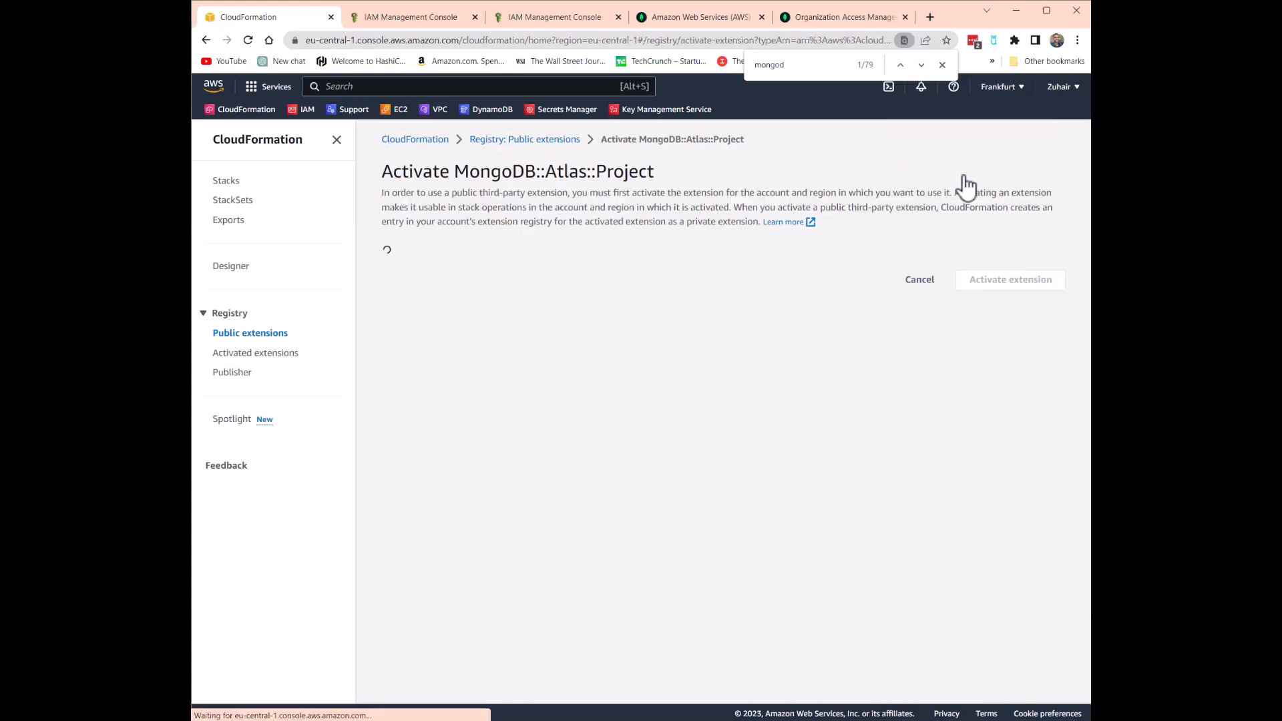
{"action": "left_click", "coordinate": [509, 489]}
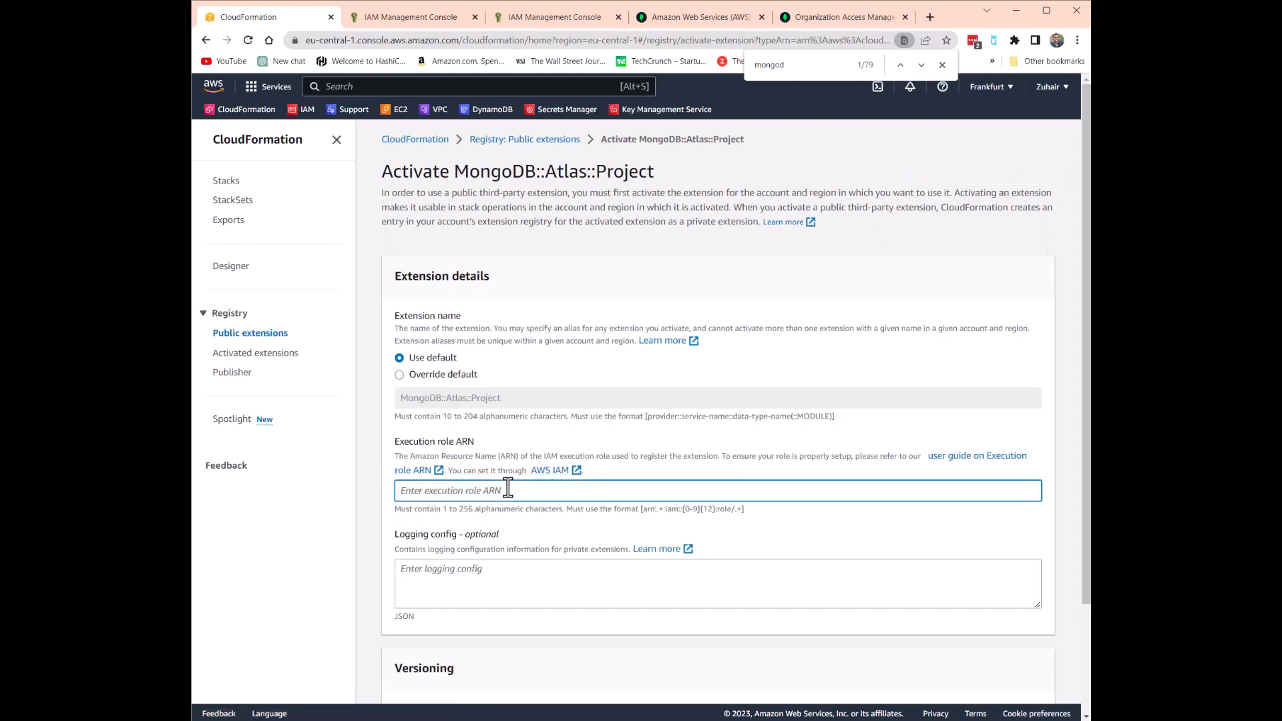
{"action": "key", "text": "ctrl+v"}
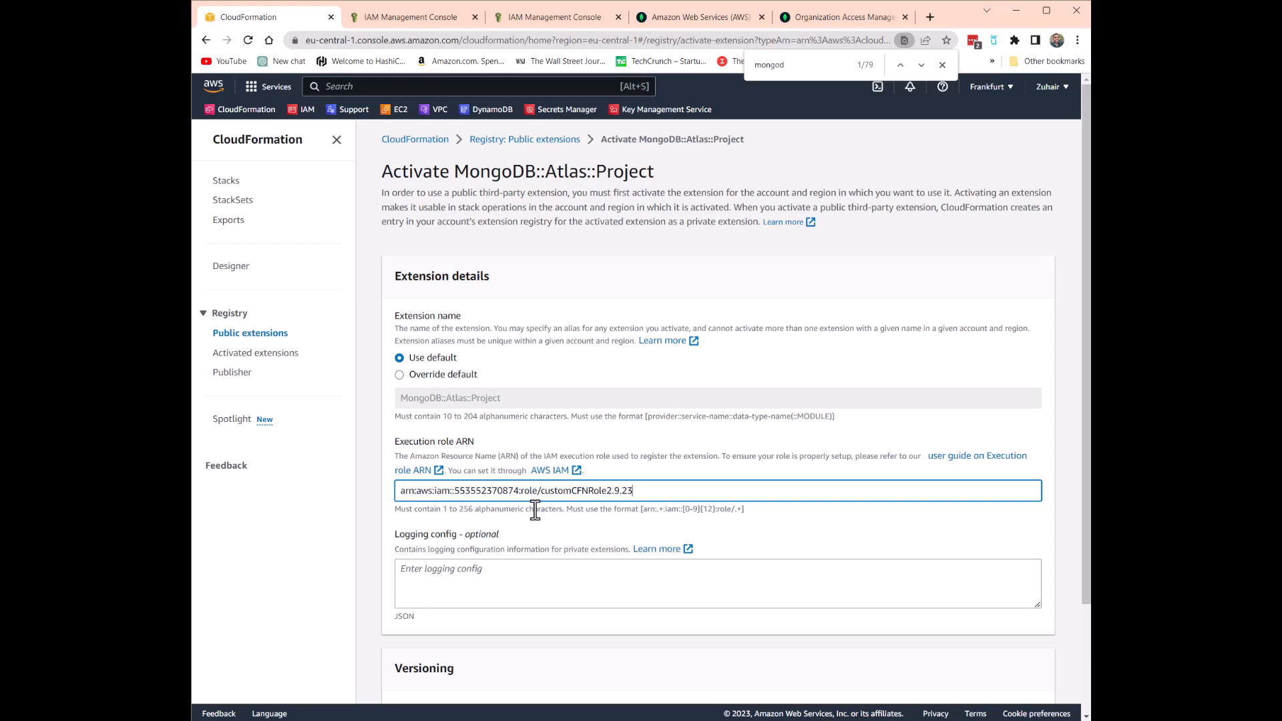
{"action": "scroll", "coordinate": [534, 511], "scroll_direction": "down", "scroll_amount": 3}
{"action": "left_click", "coordinate": [956, 677]}
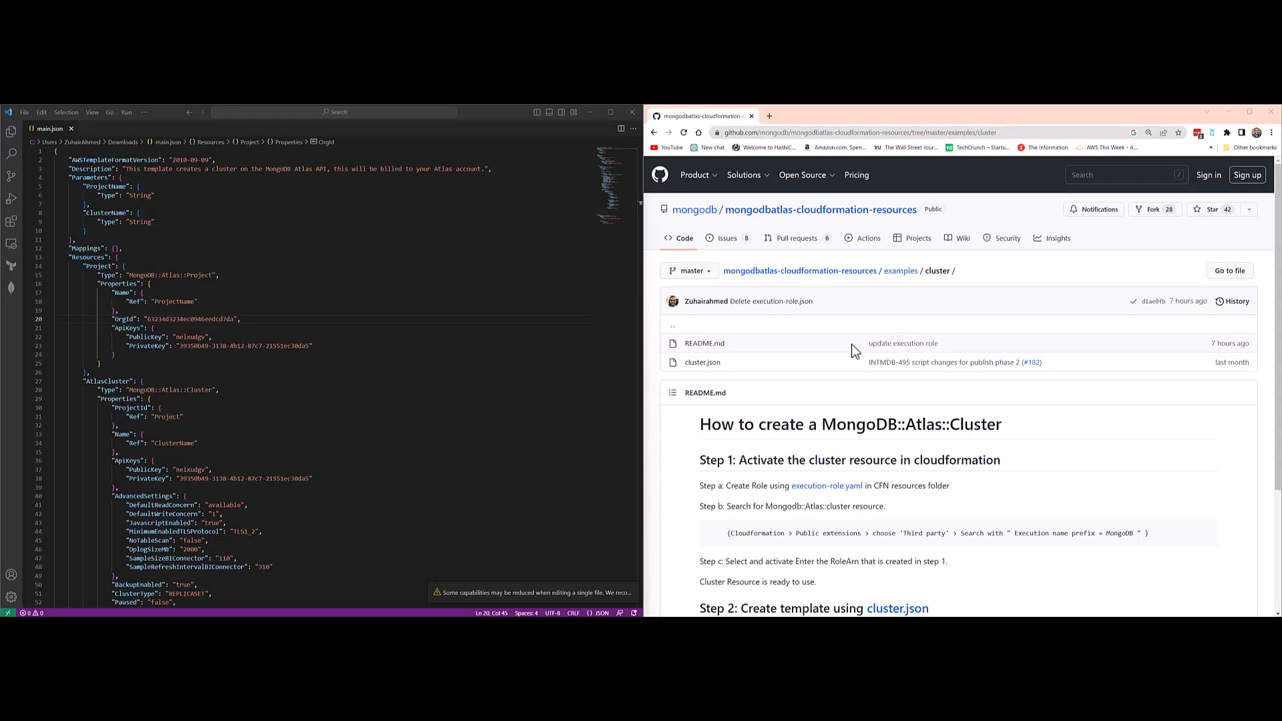
- Browse the mongodbatlas-cloudformation-resources GitHub repository to examples/cluster and open cluster.json
{"action": "left_click", "coordinate": [798, 136]}
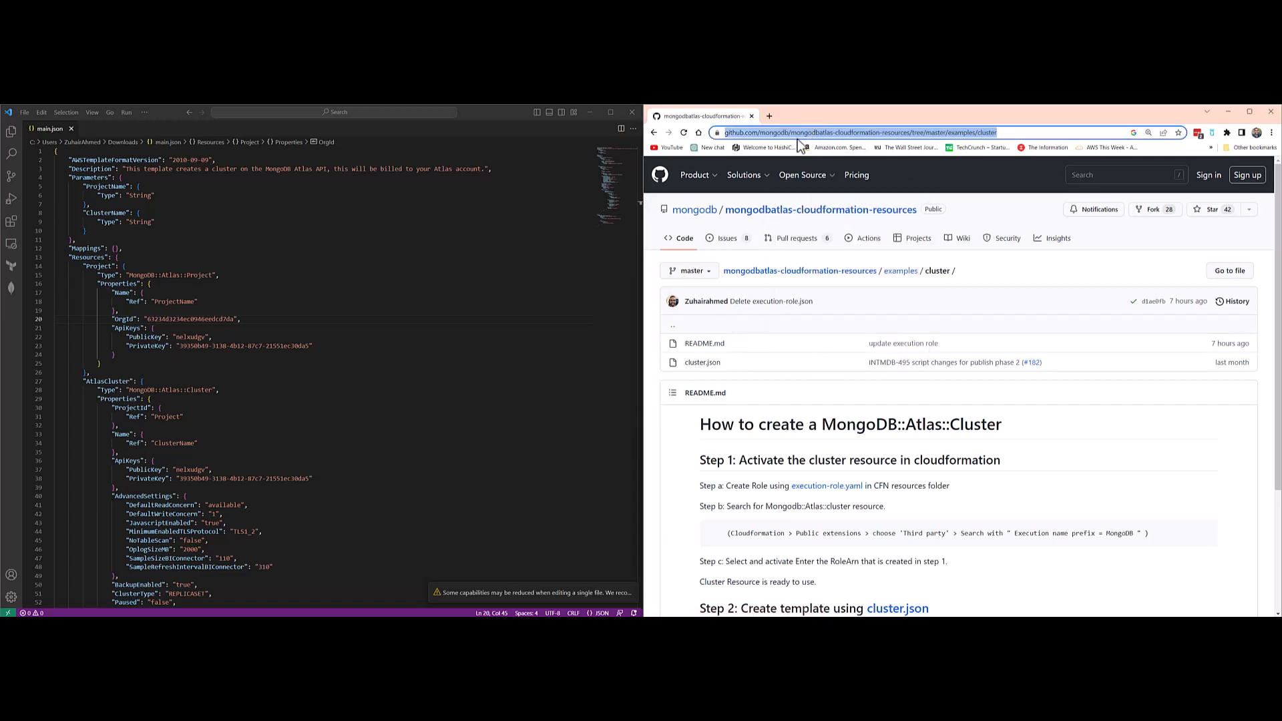
{"action": "left_click", "coordinate": [750, 217]}
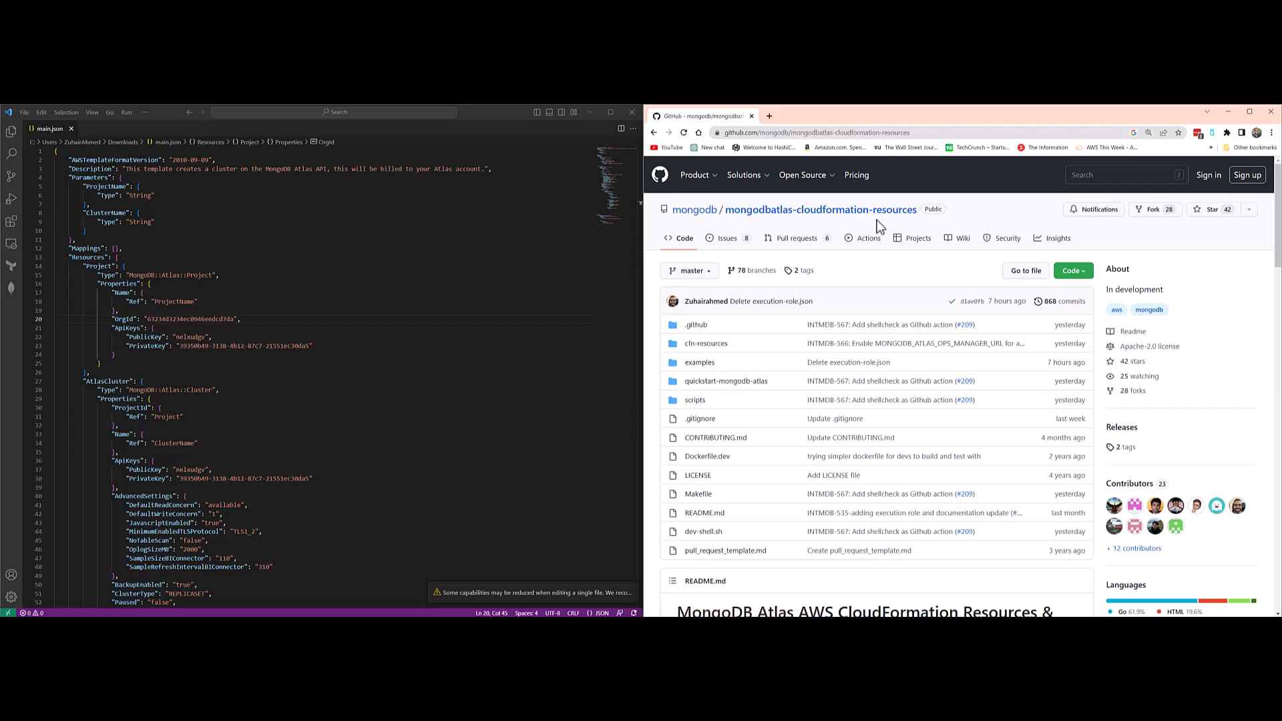
{"action": "scroll", "coordinate": [801, 368], "scroll_direction": "down", "scroll_amount": 1}
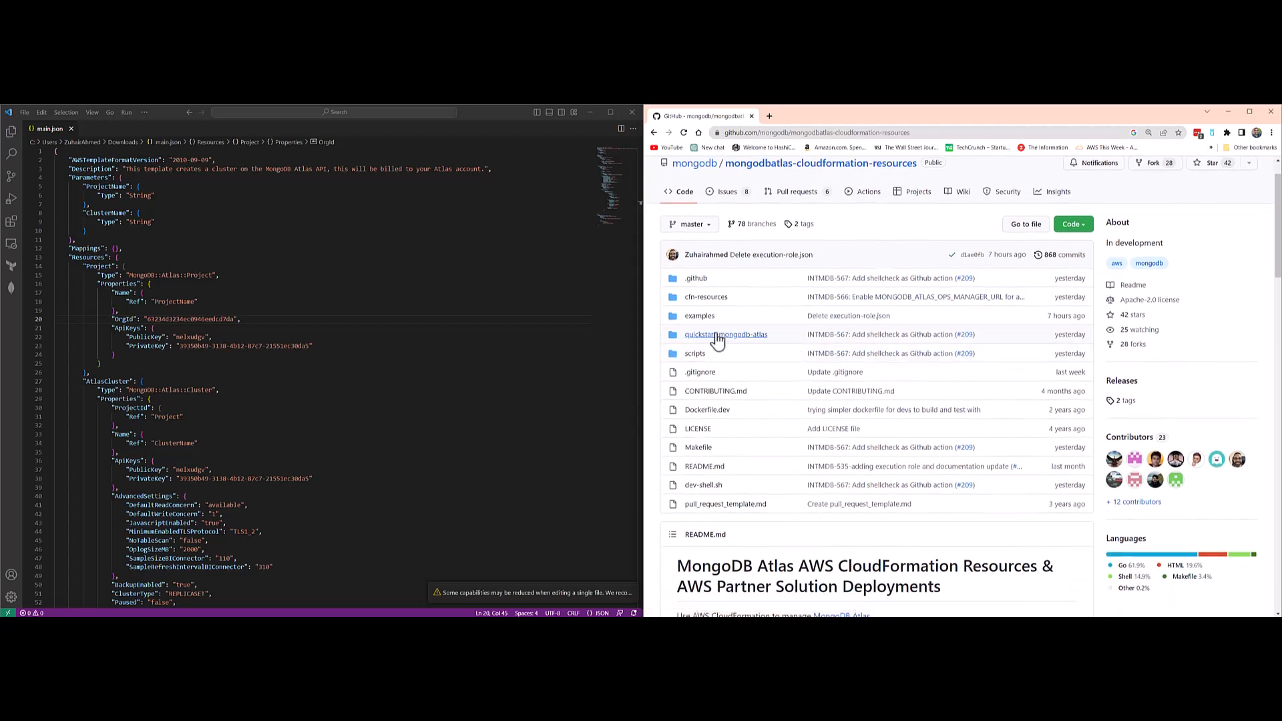
{"action": "left_click", "coordinate": [705, 328]}
{"action": "scroll", "coordinate": [815, 414], "scroll_direction": "down", "scroll_amount": 1}
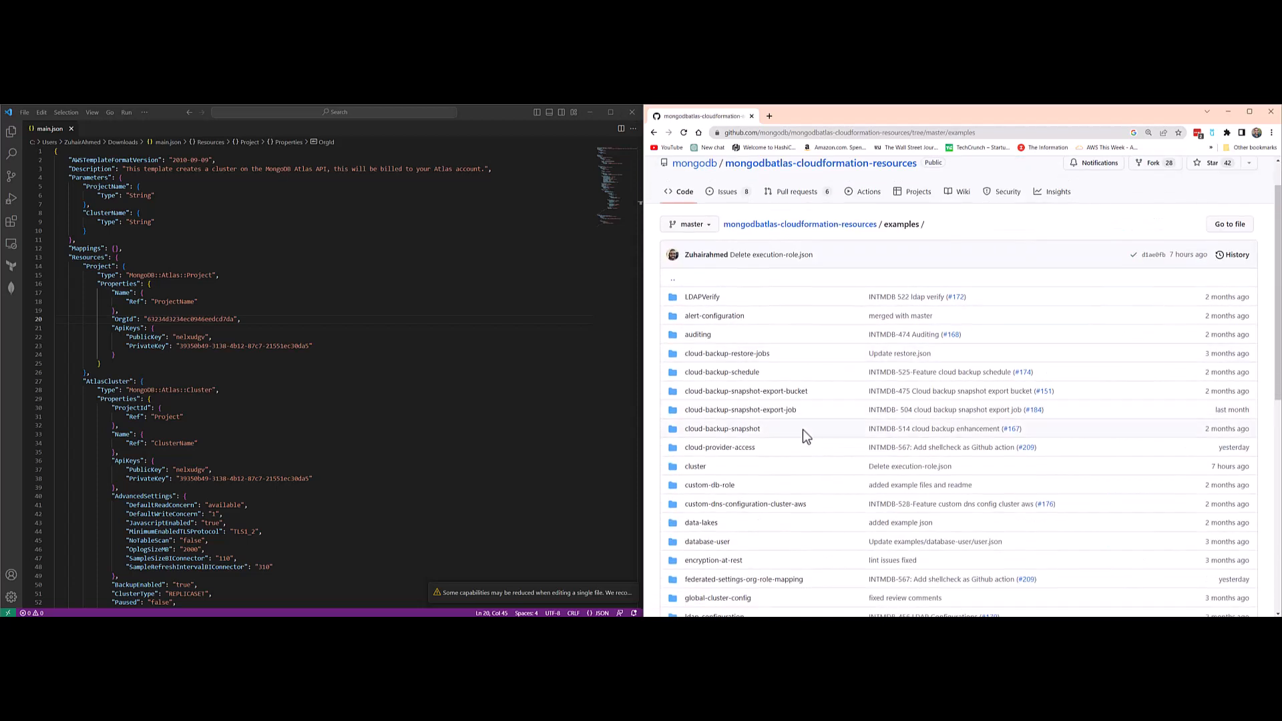
{"action": "left_click", "coordinate": [689, 467]}
{"action": "scroll", "coordinate": [921, 441], "scroll_direction": "down", "scroll_amount": 3}
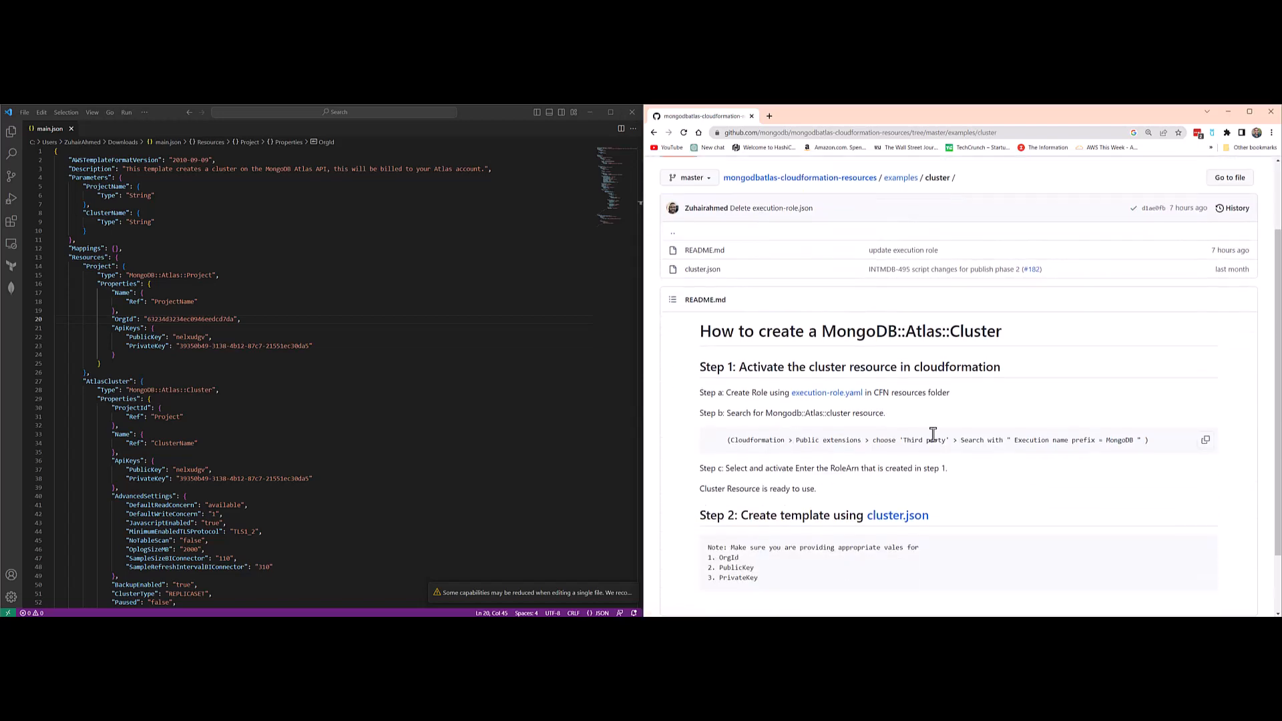
{"action": "scroll", "coordinate": [868, 468], "scroll_direction": "up", "scroll_amount": 3}
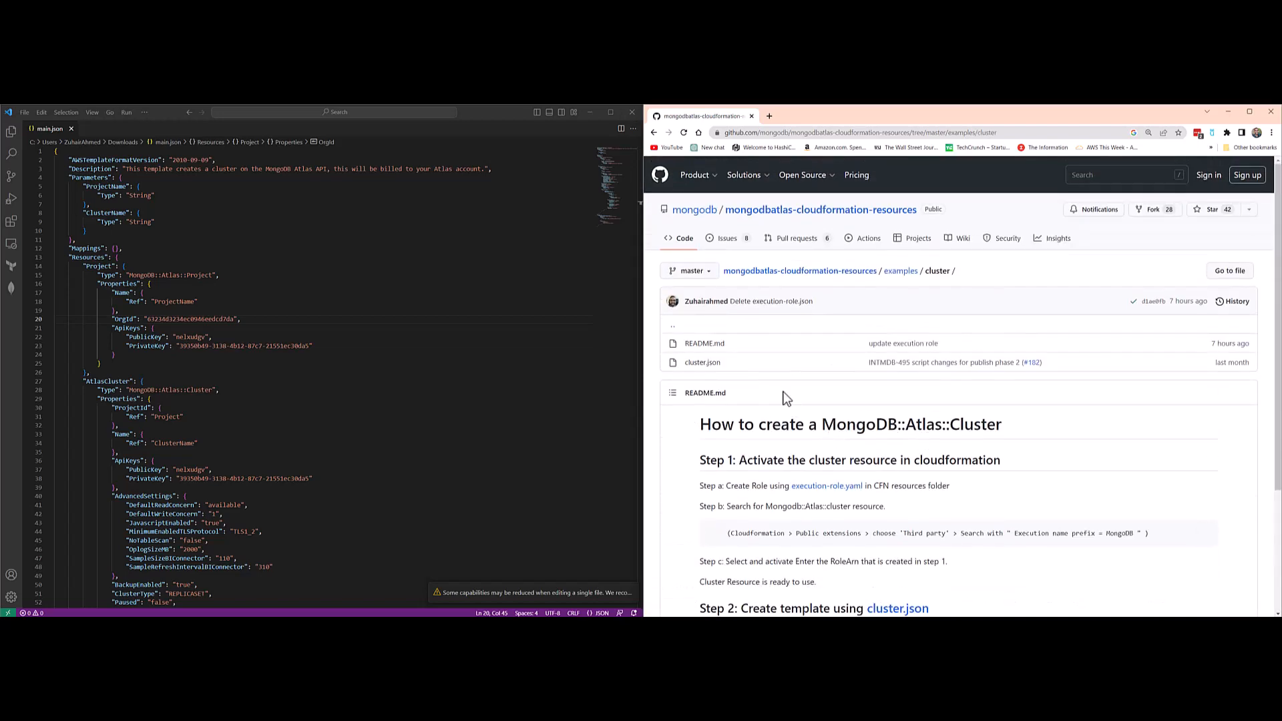
{"action": "left_click", "coordinate": [701, 363]}
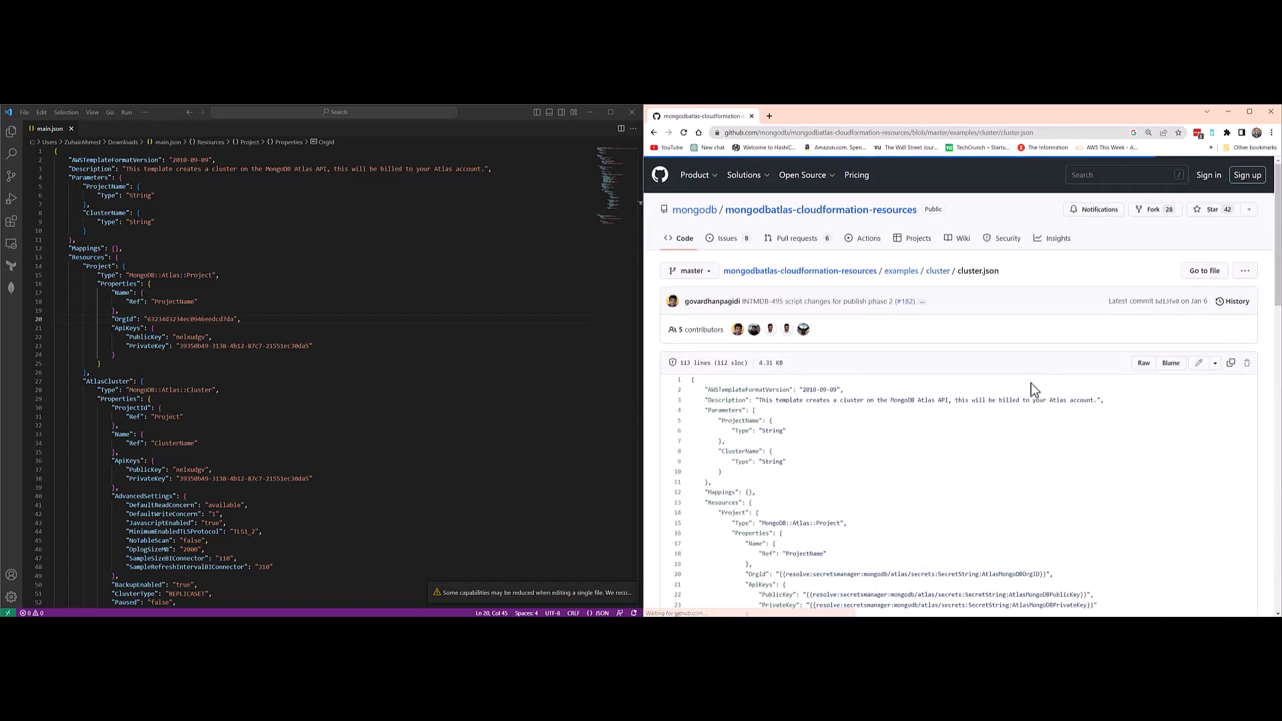
- Paste the new API key into main.json and replace the Project's PublicKey value with the new public key
{"action": "left_click", "coordinate": [470, 432]}
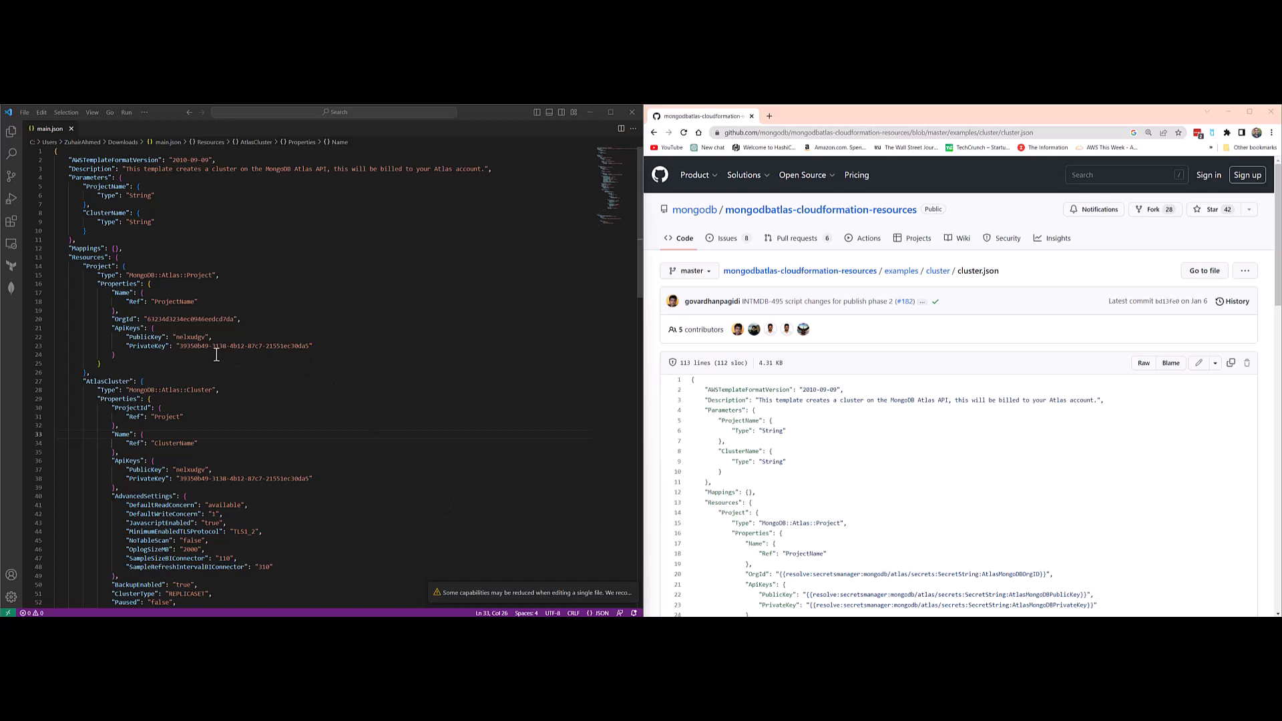
{"action": "left_click", "coordinate": [157, 357]}
{"action": "key", "text": "Return"}
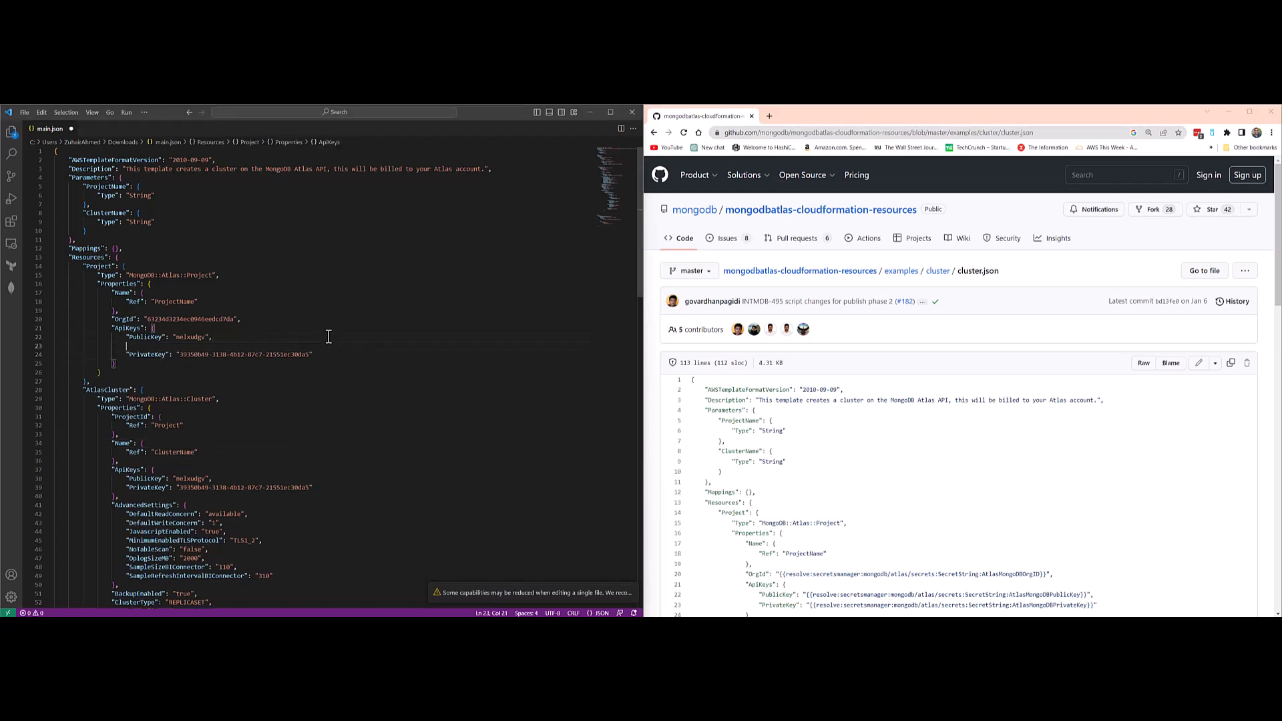
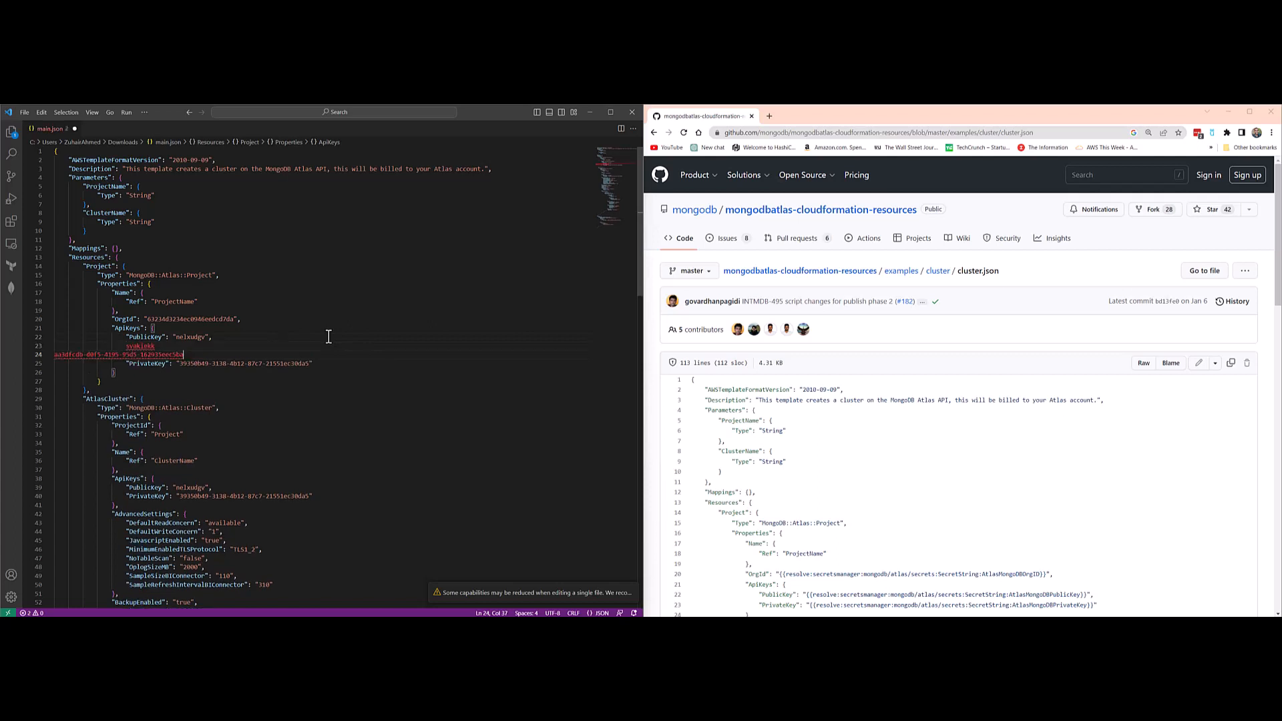
{"action": "double_click", "coordinate": [149, 347]}
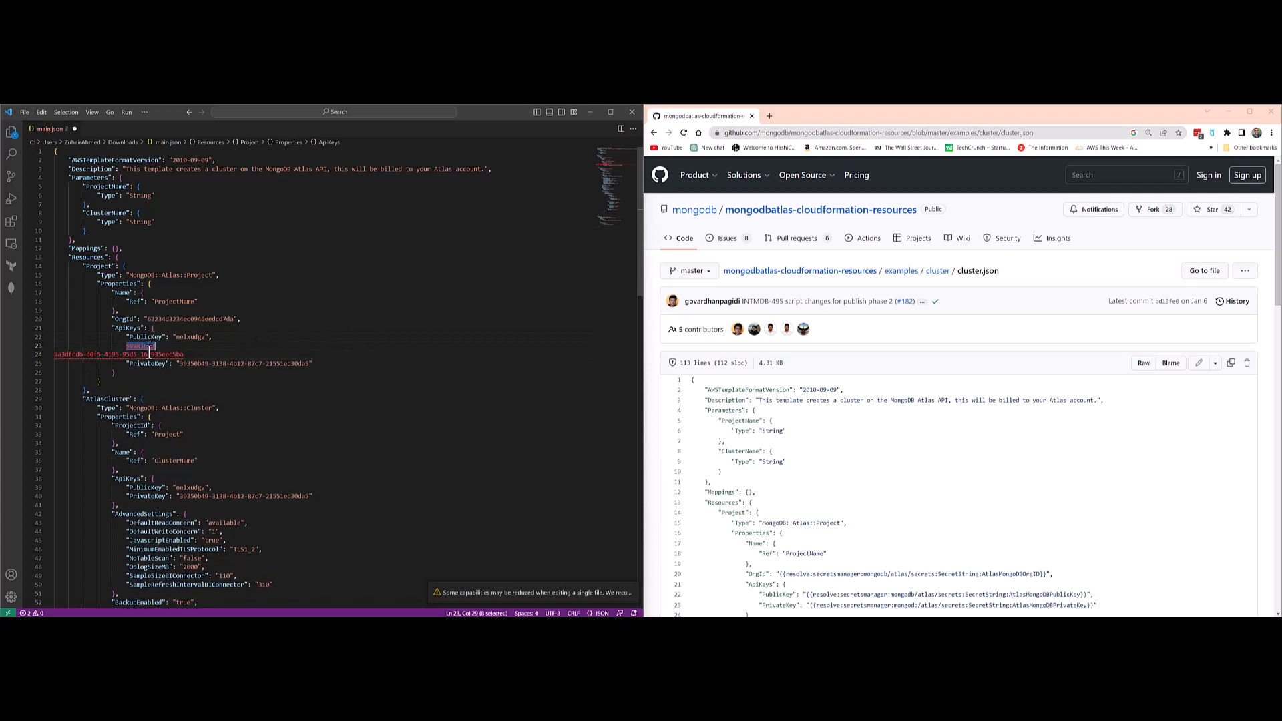
{"action": "double_click", "coordinate": [192, 338]}
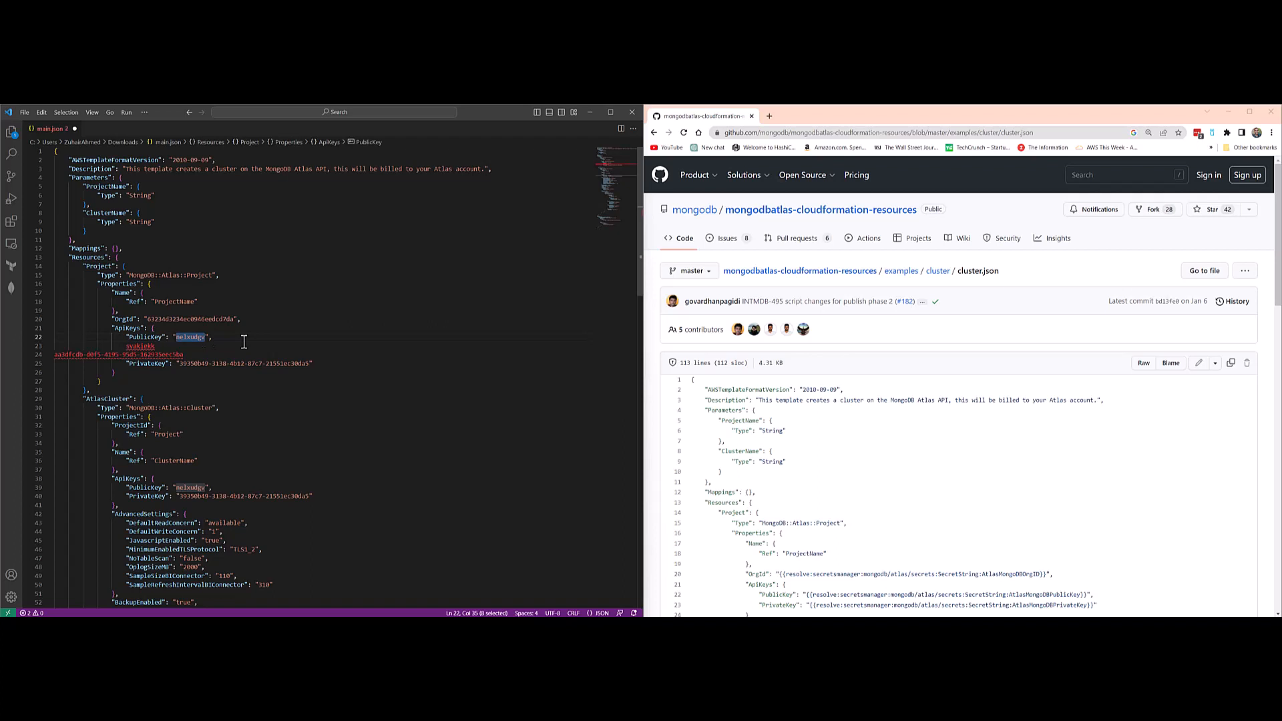
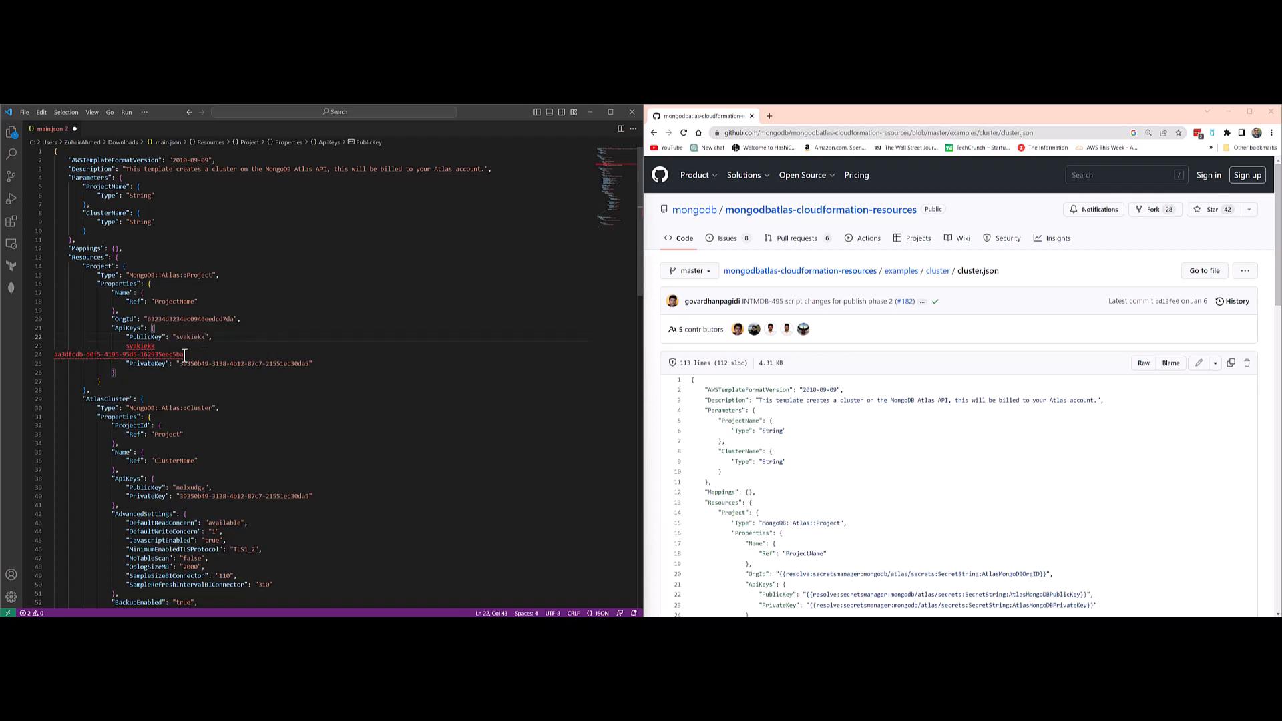
- Replace the Project's PrivateKey value with the new private key in main.json
{"action": "left_click_drag", "start_coordinate": [185, 356], "coordinate": [43, 359]}
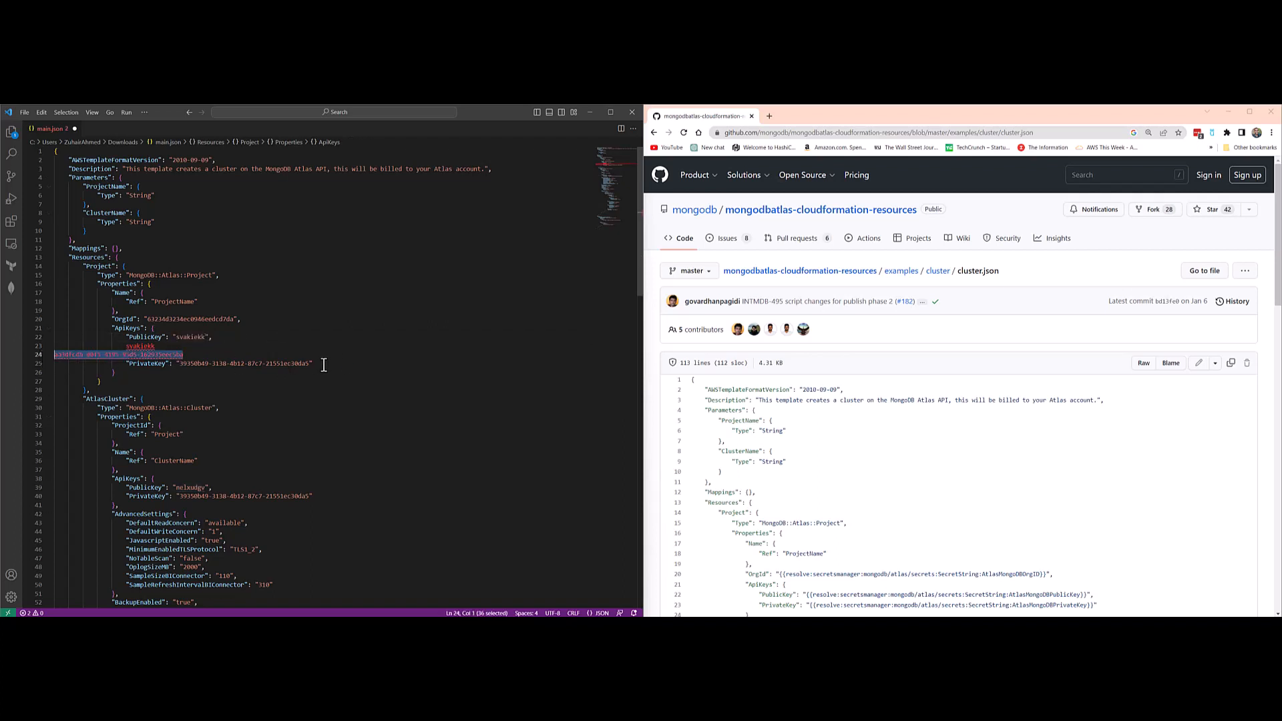
{"action": "key", "text": "ctrl+x"}
{"action": "left_click", "coordinate": [410, 365]}
{"action": "key", "text": "ctrl+shift+Left"}
{"action": "key", "text": "ctrl+shift+Left"}
{"action": "key", "text": "ctrl+shift+Left"}
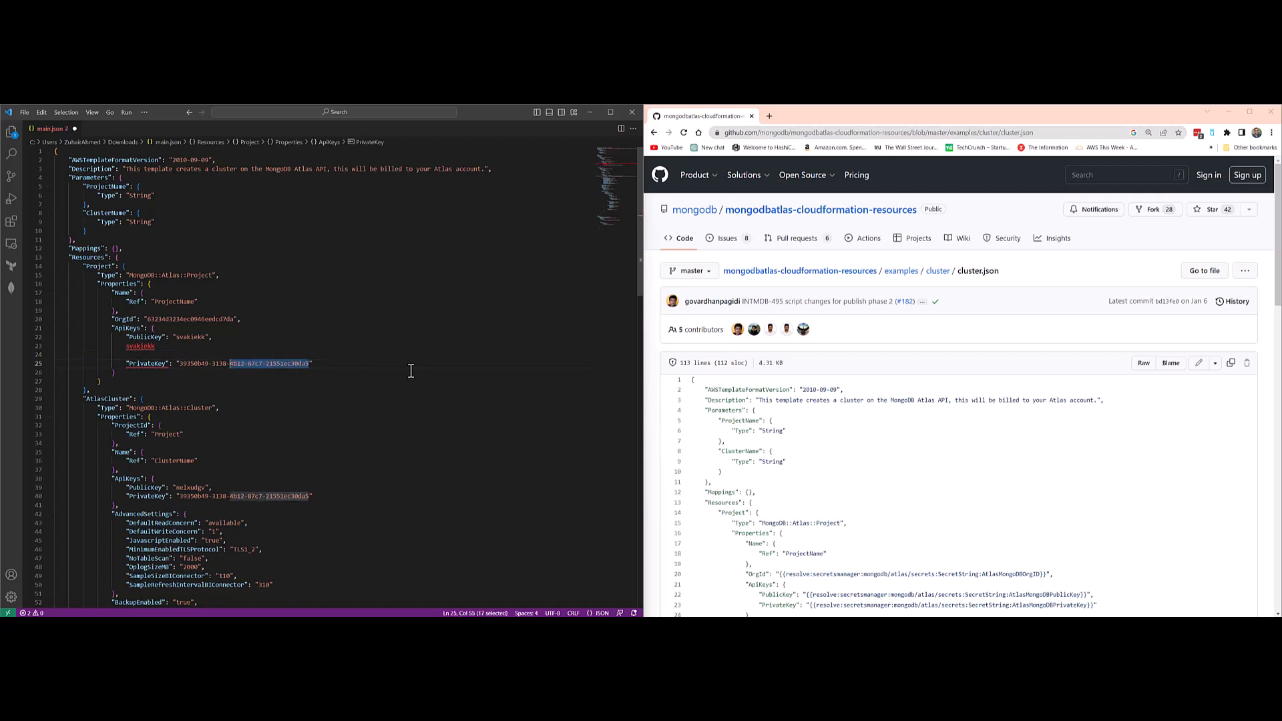
{"action": "key", "text": "ctrl+shift+Left"}
{"action": "key", "text": "ctrl+shift+Left"}
{"action": "key", "text": "ctrl+shift+Right"}
{"action": "key", "text": "shift+Left"}
{"action": "key", "text": "shift+Left"}
{"action": "key", "text": "shift+Left"}
{"action": "key", "text": "ctrl+v"}
- Delete the leftover empty lines in the Project's ApiKeys block
{"action": "key", "text": "Up"}
{"action": "key", "text": "Up"}
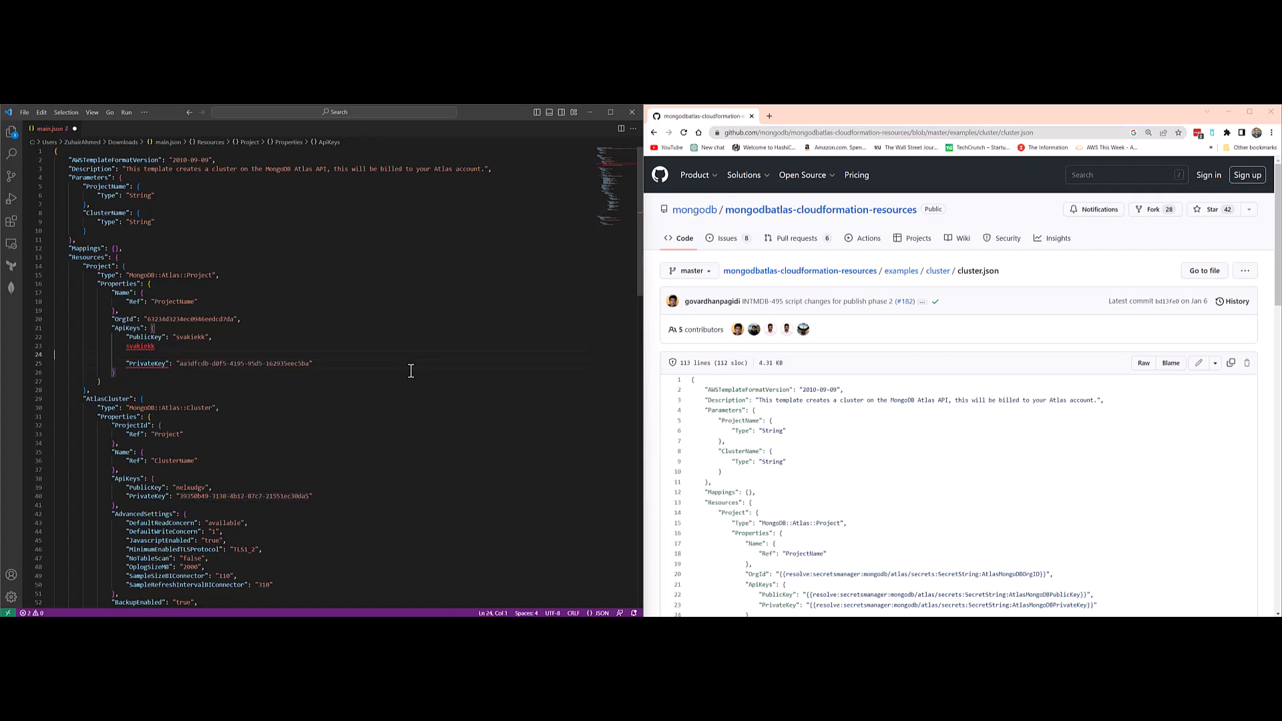
{"action": "key", "text": "ctrl+shift+Left"}
{"action": "key", "text": "ctrl+shift+Left"}
{"action": "key", "text": "ctrl+shift+Left"}
{"action": "key", "text": "Right"}
{"action": "key", "text": "ctrl+shift+Left"}
{"action": "key", "text": "shift+Home"}
{"action": "key", "text": "shift+Home"}
{"action": "key", "text": "Delete"}
{"action": "key", "text": "Delete"}
{"action": "key", "text": "Delete"}
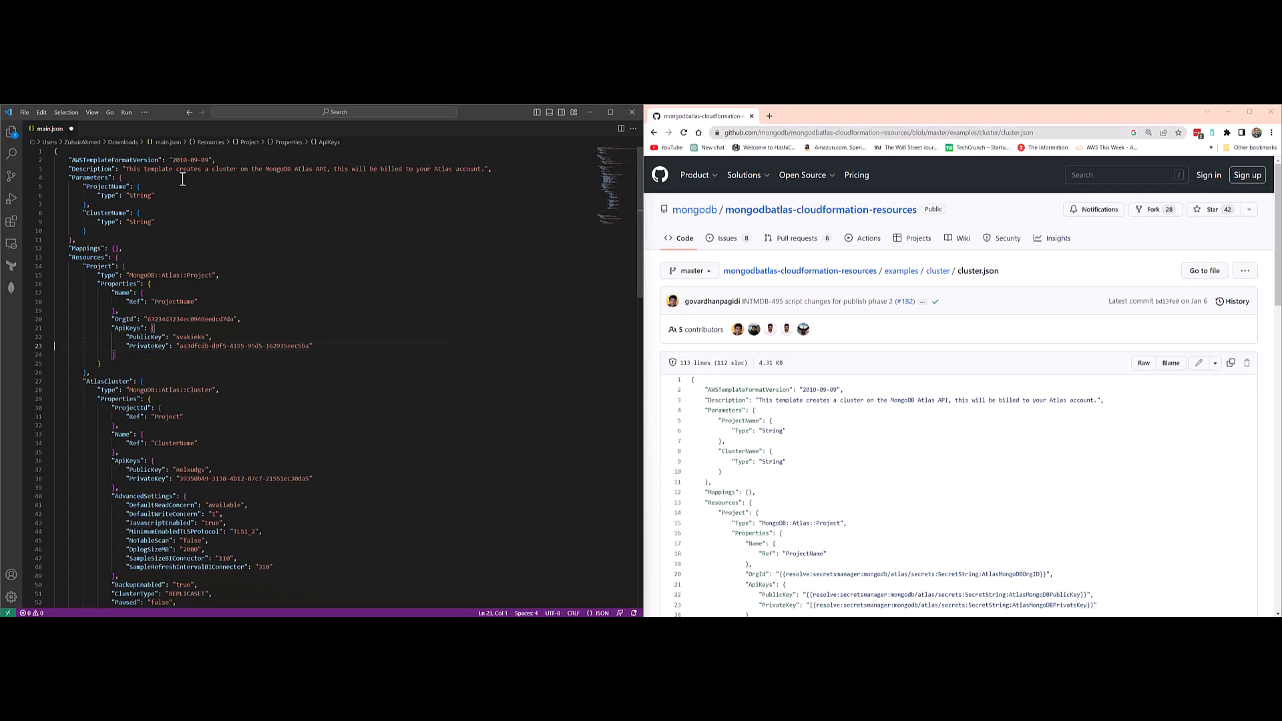
- Review the Project and AtlasCluster resource types in main.json
{"action": "left_click_drag", "start_coordinate": [187, 174], "coordinate": [358, 252]}
{"action": "left_click_drag", "start_coordinate": [149, 275], "coordinate": [219, 274]}
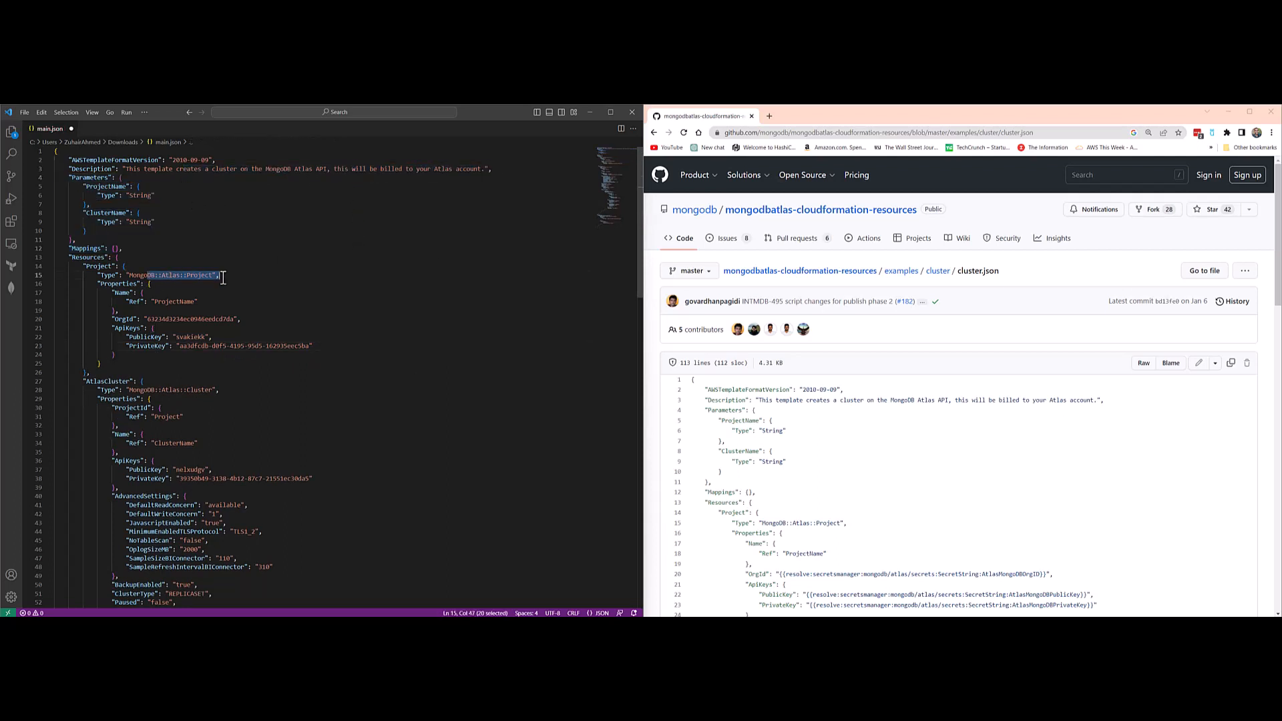
{"action": "scroll", "coordinate": [267, 395], "scroll_direction": "down", "scroll_amount": 2}
{"action": "left_click_drag", "start_coordinate": [155, 332], "coordinate": [210, 332]}
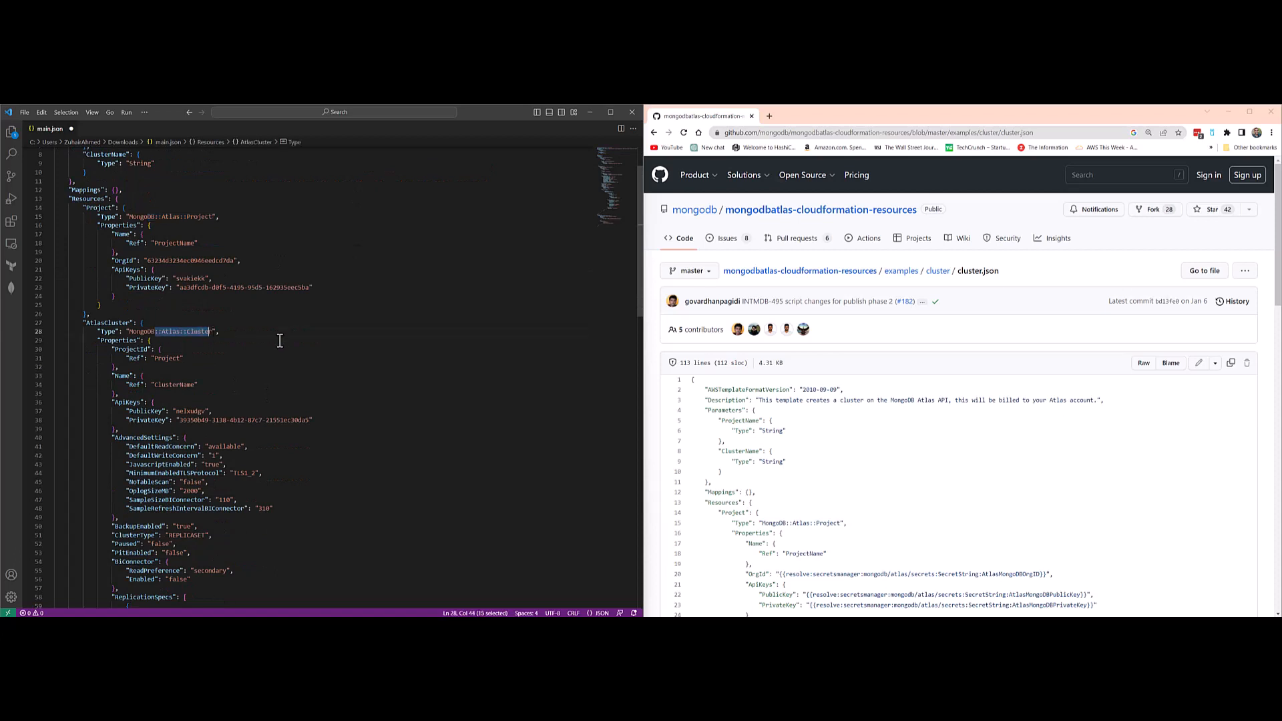
- Copy the new public key from the Project's ApiKeys and paste it as the AtlasCluster's PublicKey value
{"action": "left_click", "coordinate": [184, 282]}
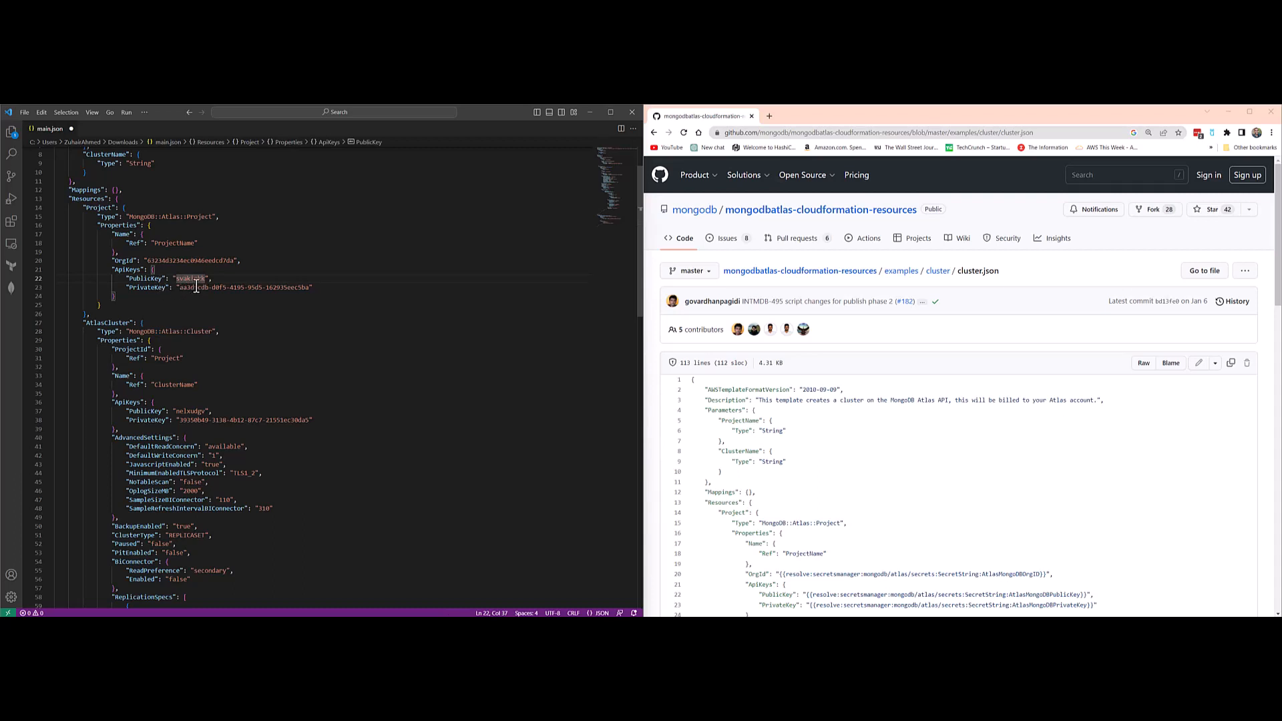
{"action": "left_click", "coordinate": [191, 281]}
{"action": "double_click", "coordinate": [199, 281]}
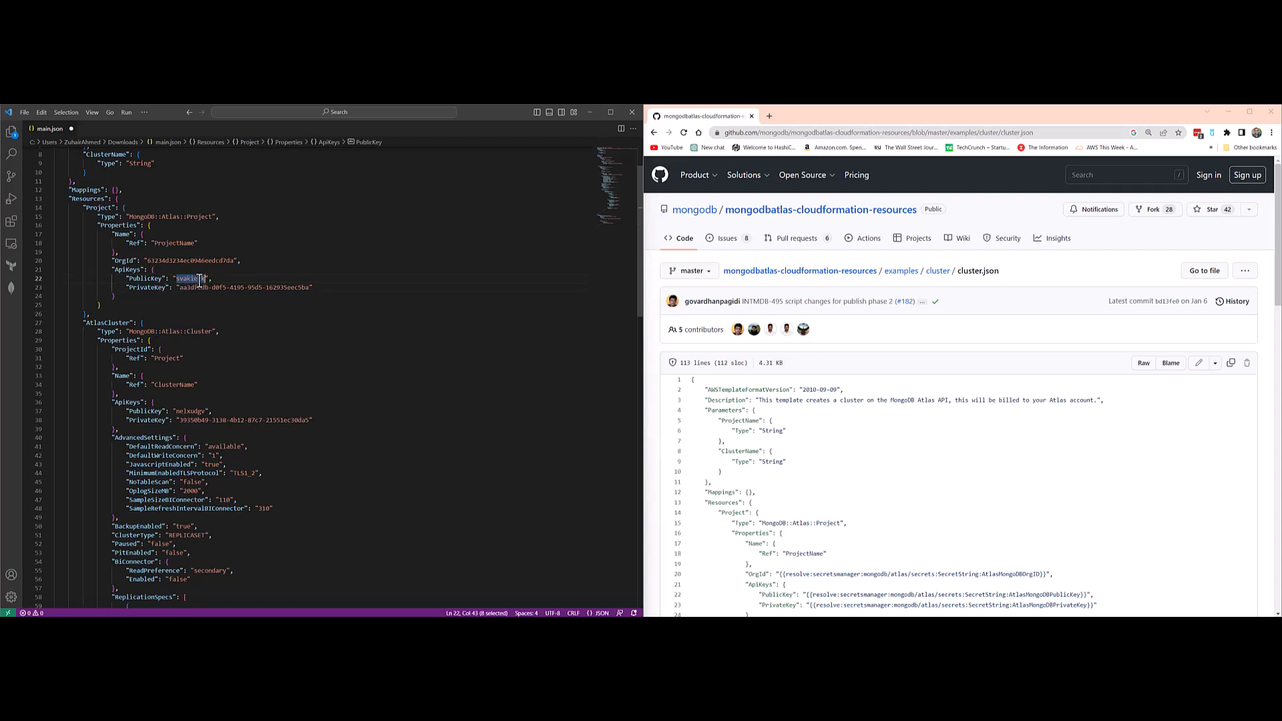
{"action": "double_click", "coordinate": [192, 411]}
{"action": "key", "text": "ctrl+v"}
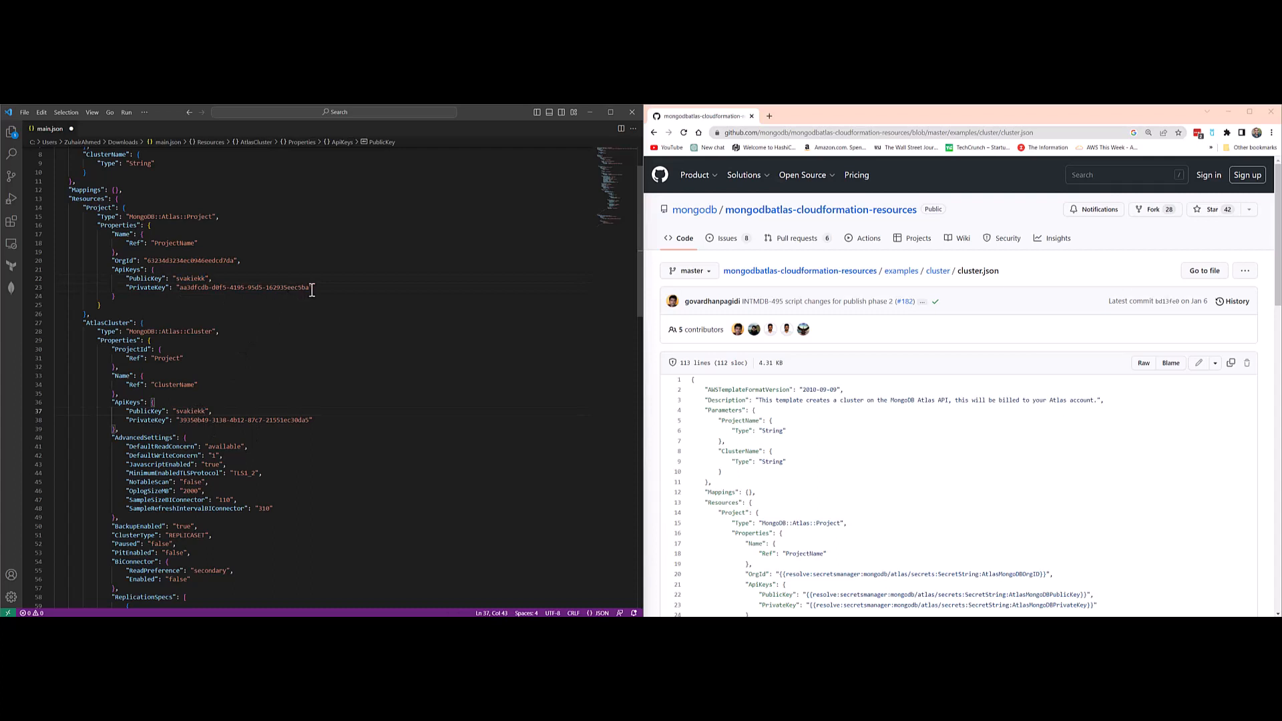
- Copy the Project's new private key and paste it over the AtlasCluster's PrivateKey value
{"action": "left_click_drag", "start_coordinate": [312, 290], "coordinate": [181, 290]}
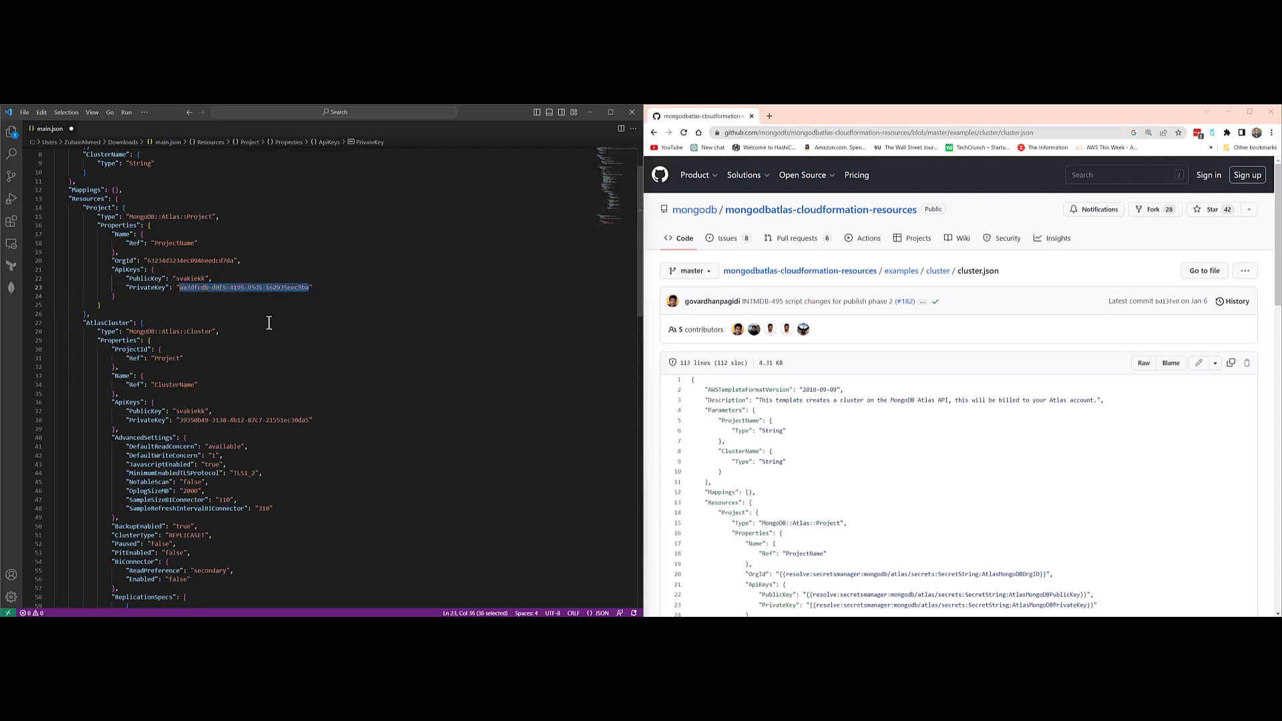
{"action": "left_click_drag", "start_coordinate": [310, 421], "coordinate": [265, 420]}
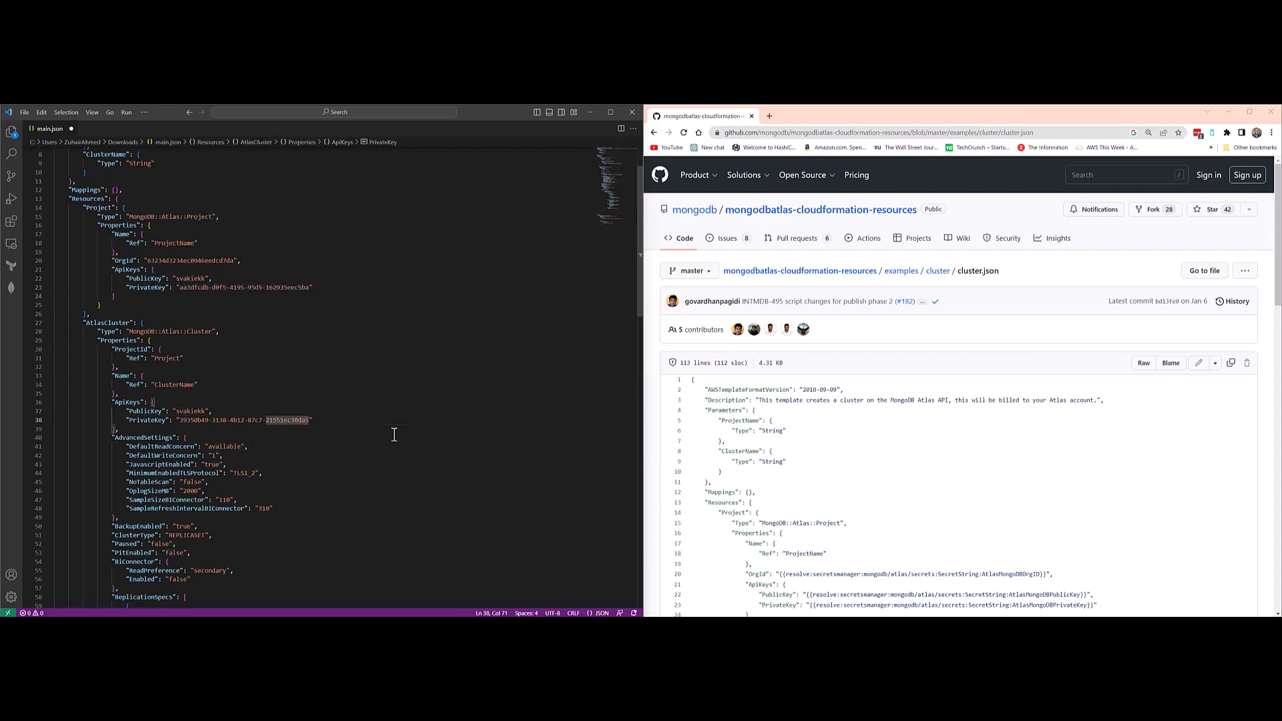
{"action": "key", "text": "ctrl+shift+Left"}
{"action": "key", "text": "ctrl+shift+Left"}
{"action": "key", "text": "ctrl+shift+Left"}
{"action": "key", "text": "ctrl+shift+Left"}
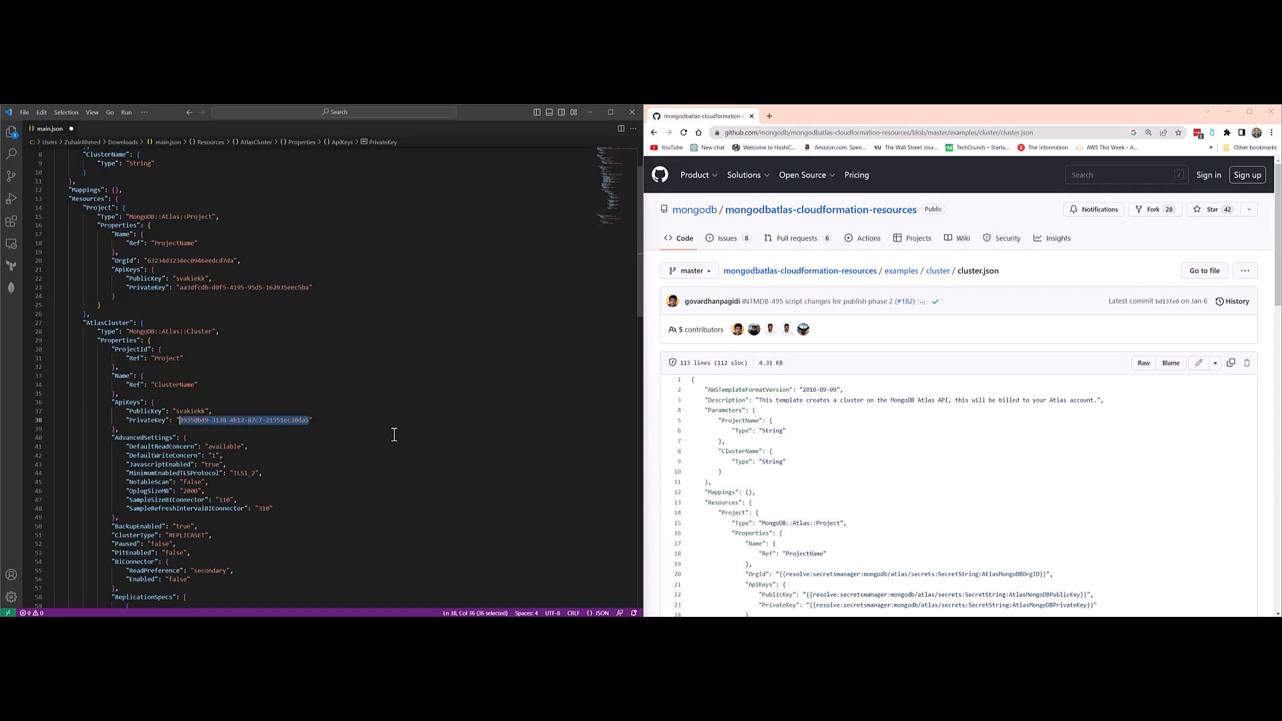
{"action": "key", "text": "ctrl+v"}
- Compare the Project's OrgId in main.json with the Organization ID shown in Atlas Organization Settings
{"action": "left_click", "coordinate": [176, 261]}
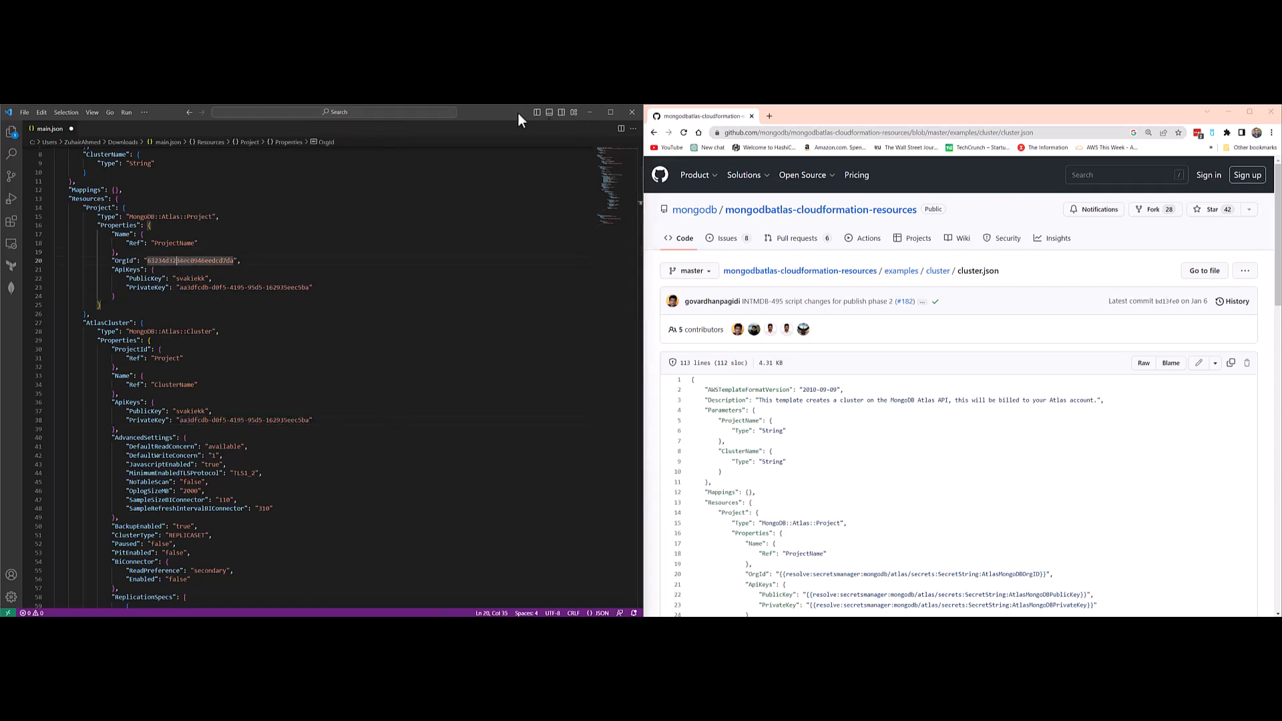
{"action": "left_click_drag", "start_coordinate": [494, 112], "coordinate": [788, 115]}
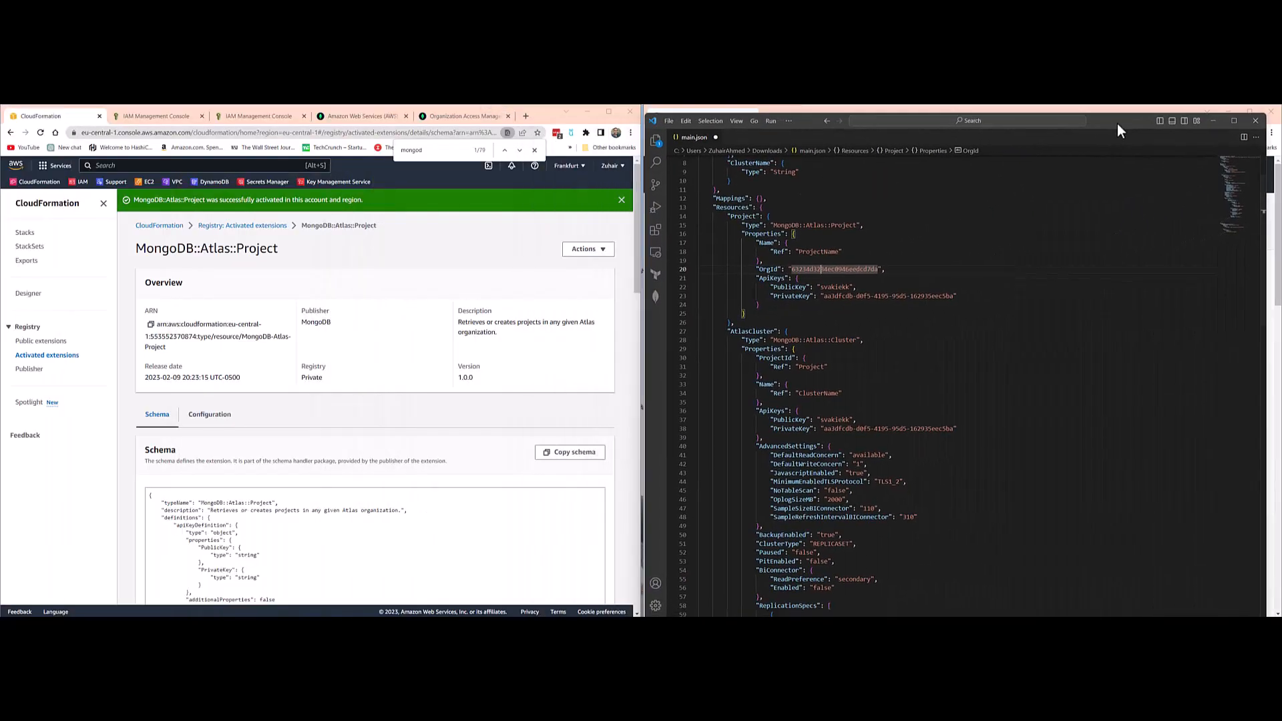
{"action": "left_click", "coordinate": [363, 118]}
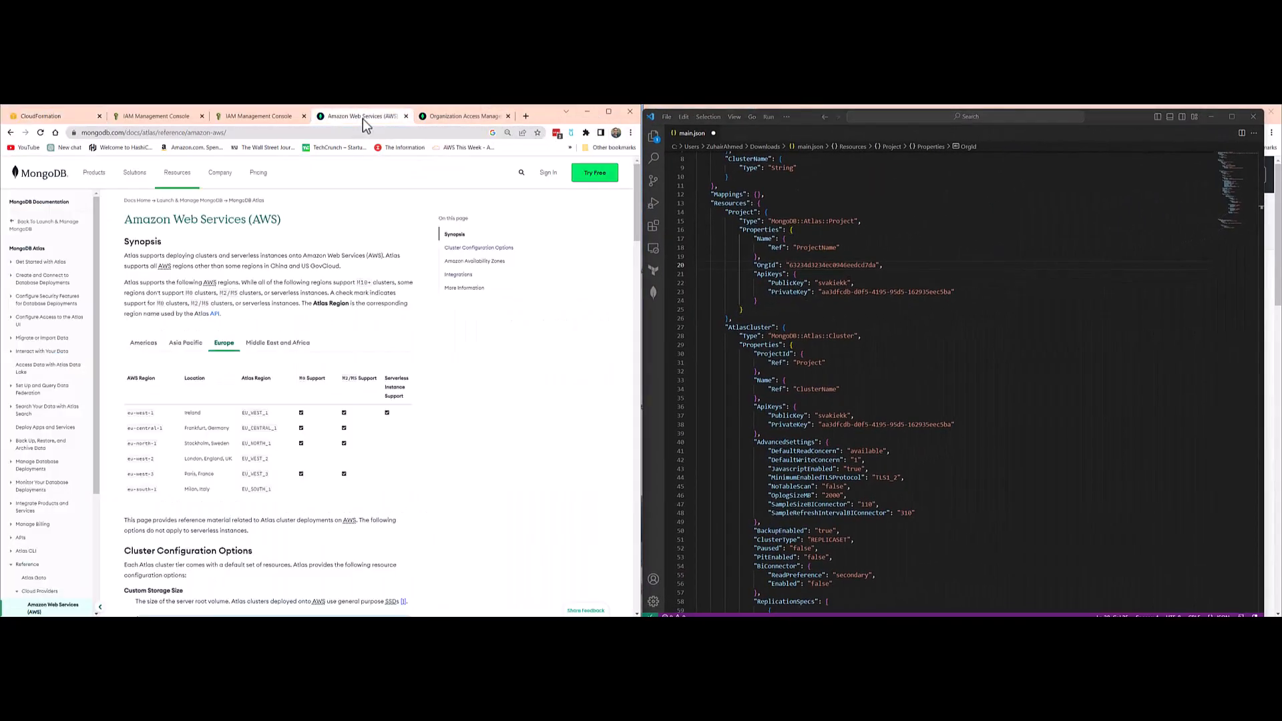
{"action": "left_click", "coordinate": [465, 115]}
{"action": "left_click", "coordinate": [128, 170]}
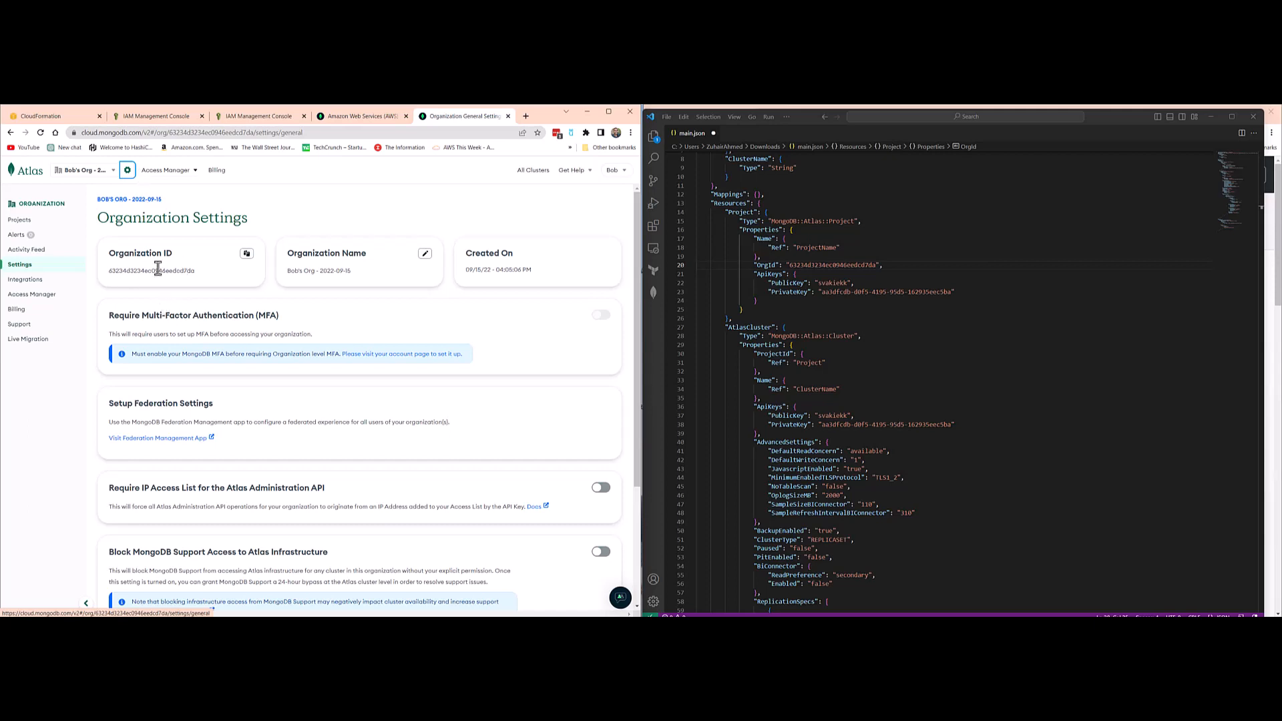
{"action": "left_click", "coordinate": [249, 257]}
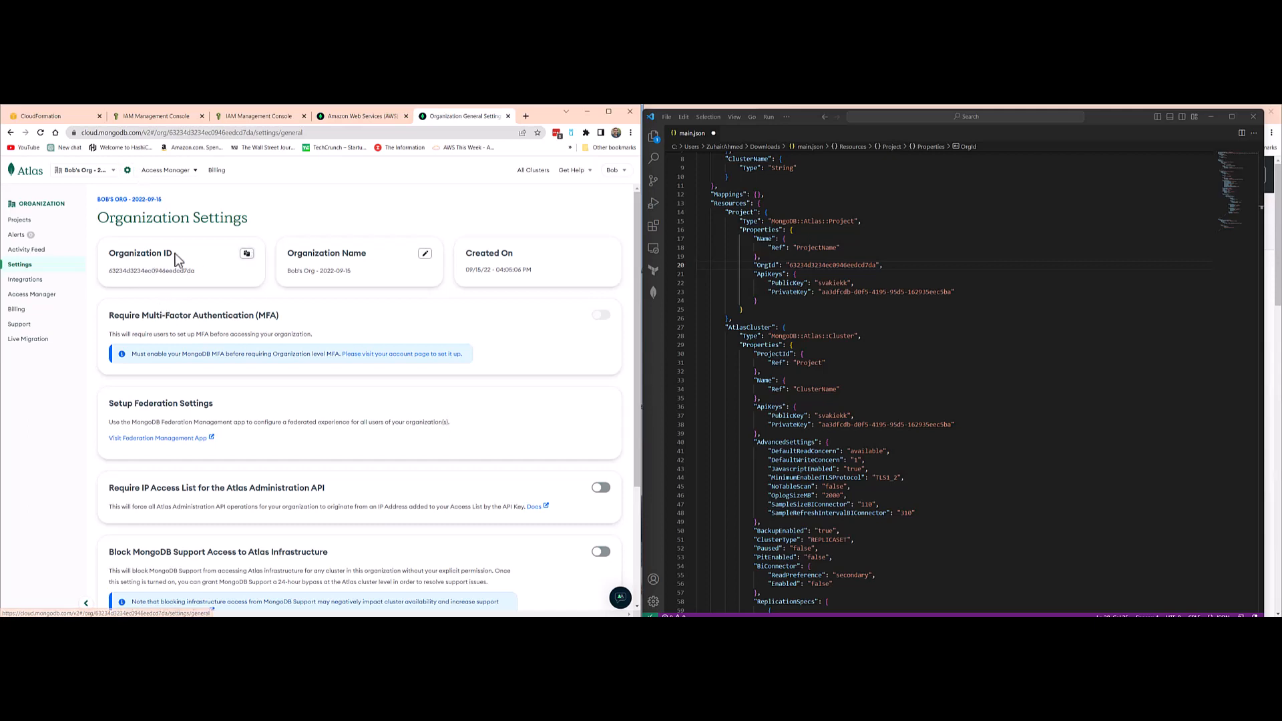
{"action": "left_click", "coordinate": [810, 266]}
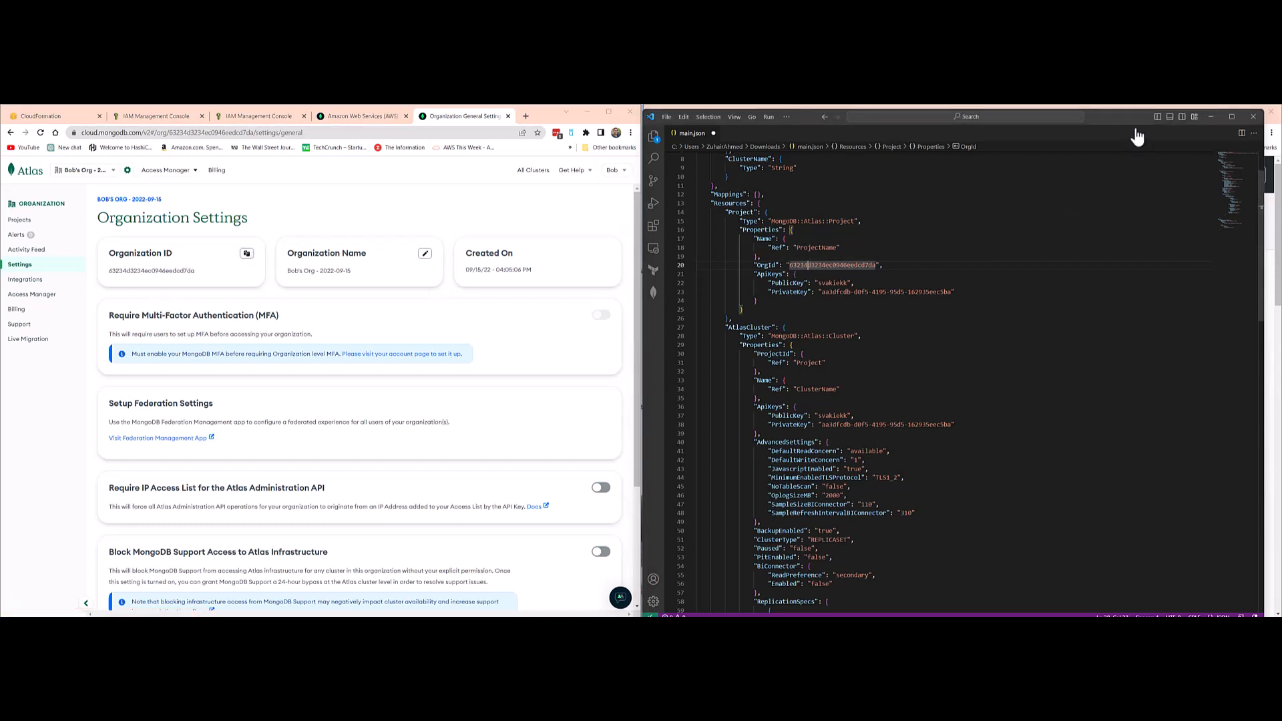
- Review the cluster's replication specs, region name and outputs in main.json
{"action": "left_click_drag", "start_coordinate": [1137, 133], "coordinate": [505, 120]}
{"action": "scroll", "coordinate": [333, 400], "scroll_direction": "down", "scroll_amount": 2}
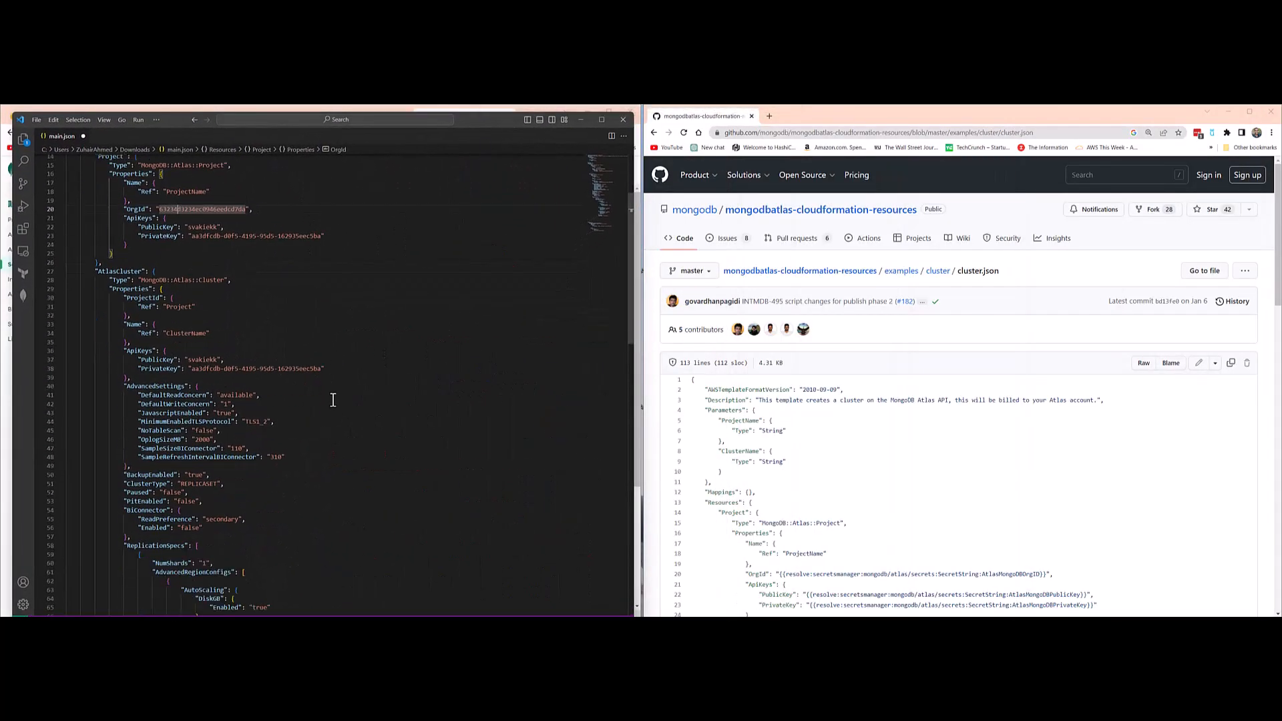
{"action": "scroll", "coordinate": [333, 400], "scroll_direction": "down", "scroll_amount": 2}
{"action": "scroll", "coordinate": [332, 394], "scroll_direction": "down", "scroll_amount": 3}
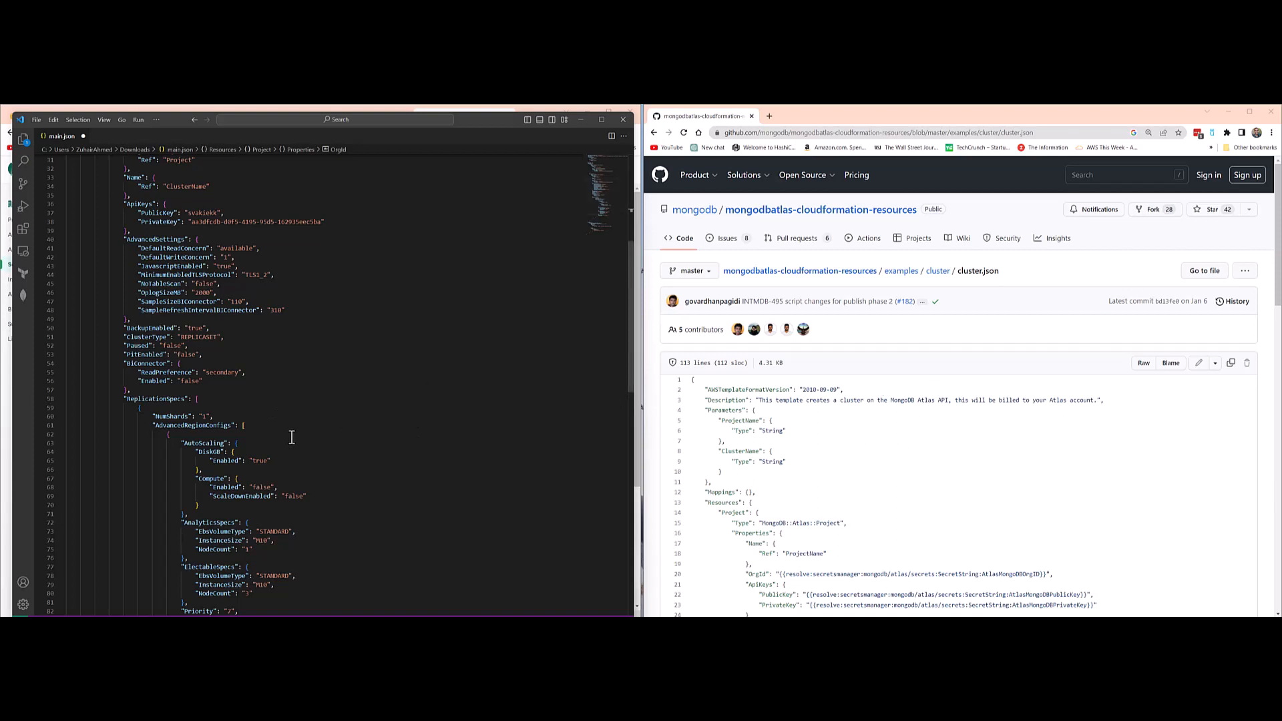
{"action": "scroll", "coordinate": [291, 437], "scroll_direction": "down", "scroll_amount": 2}
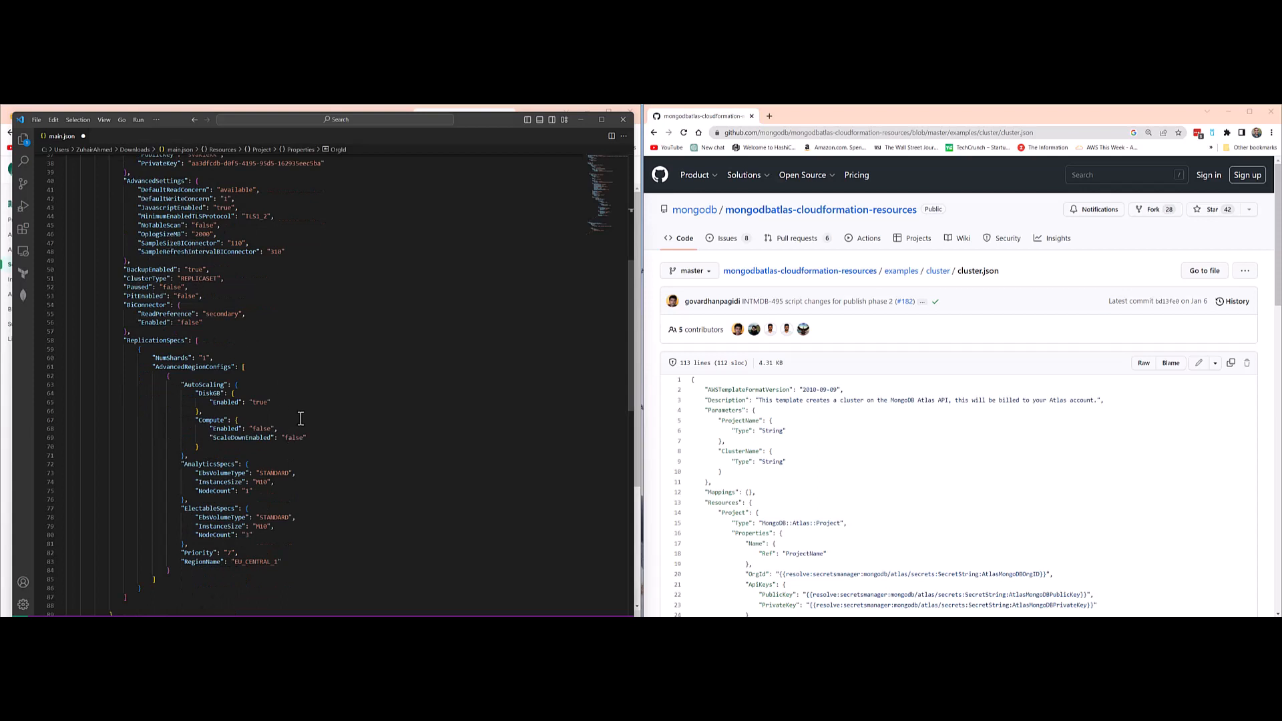
{"action": "scroll", "coordinate": [300, 419], "scroll_direction": "down", "scroll_amount": 1}
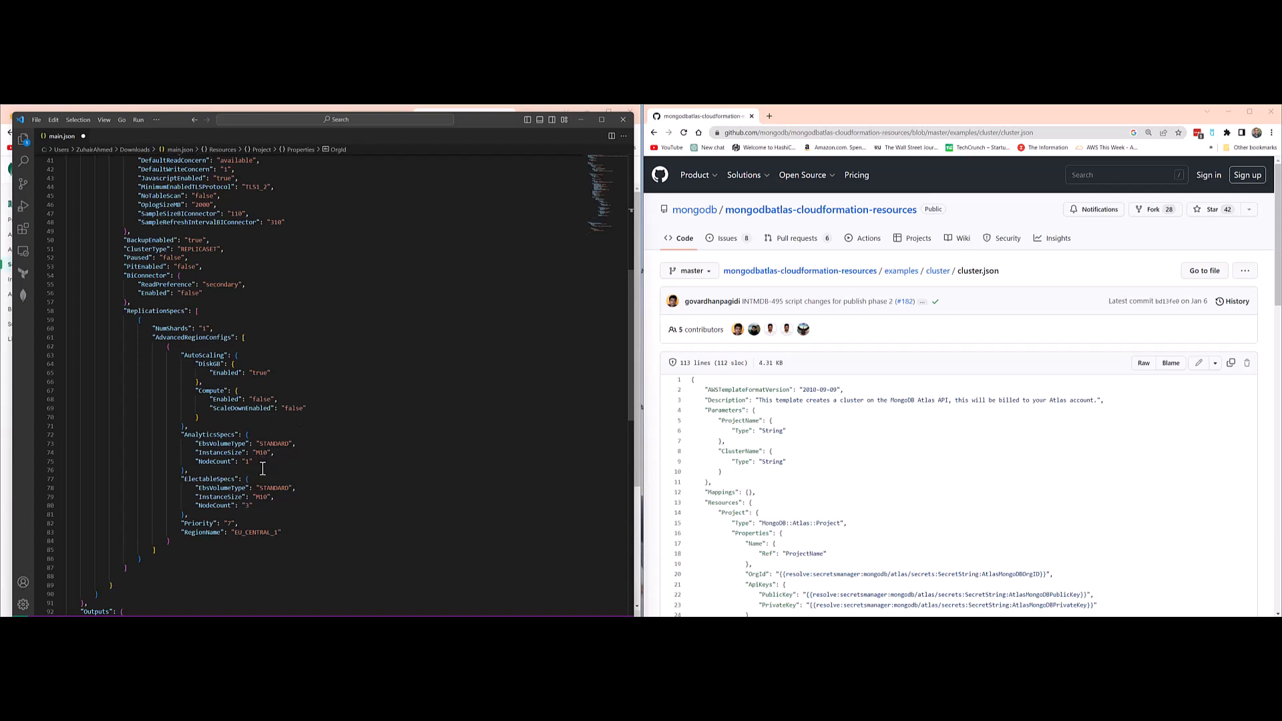
{"action": "left_click_drag", "start_coordinate": [260, 508], "coordinate": [72, 479]}
{"action": "left_click", "coordinate": [266, 497]}
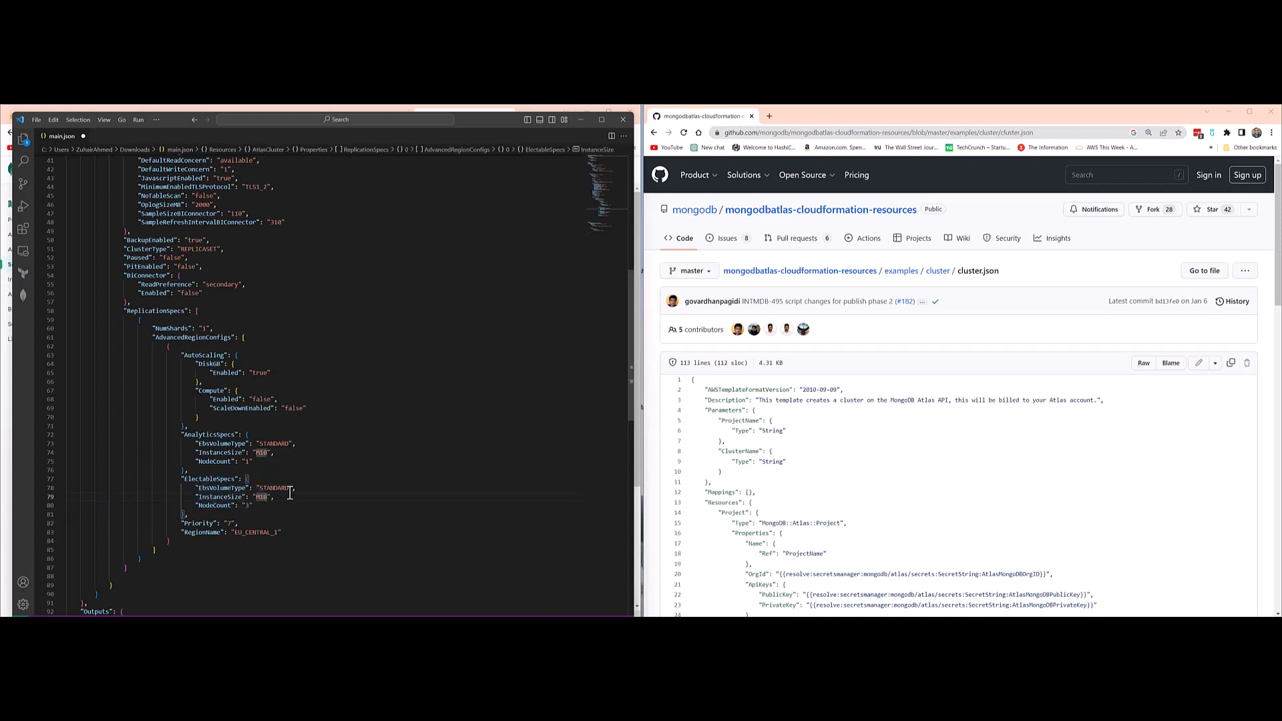
{"action": "left_click_drag", "start_coordinate": [253, 462], "coordinate": [32, 437]}
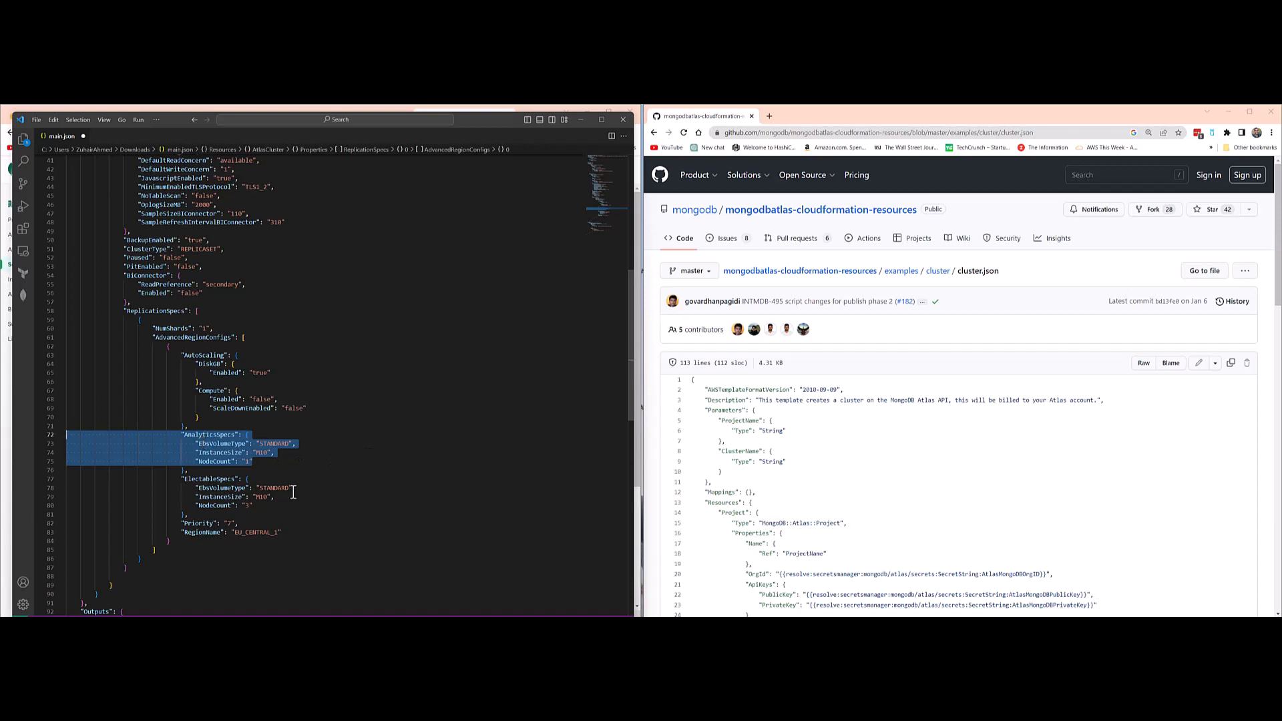
{"action": "left_click_drag", "start_coordinate": [273, 506], "coordinate": [3, 480]}
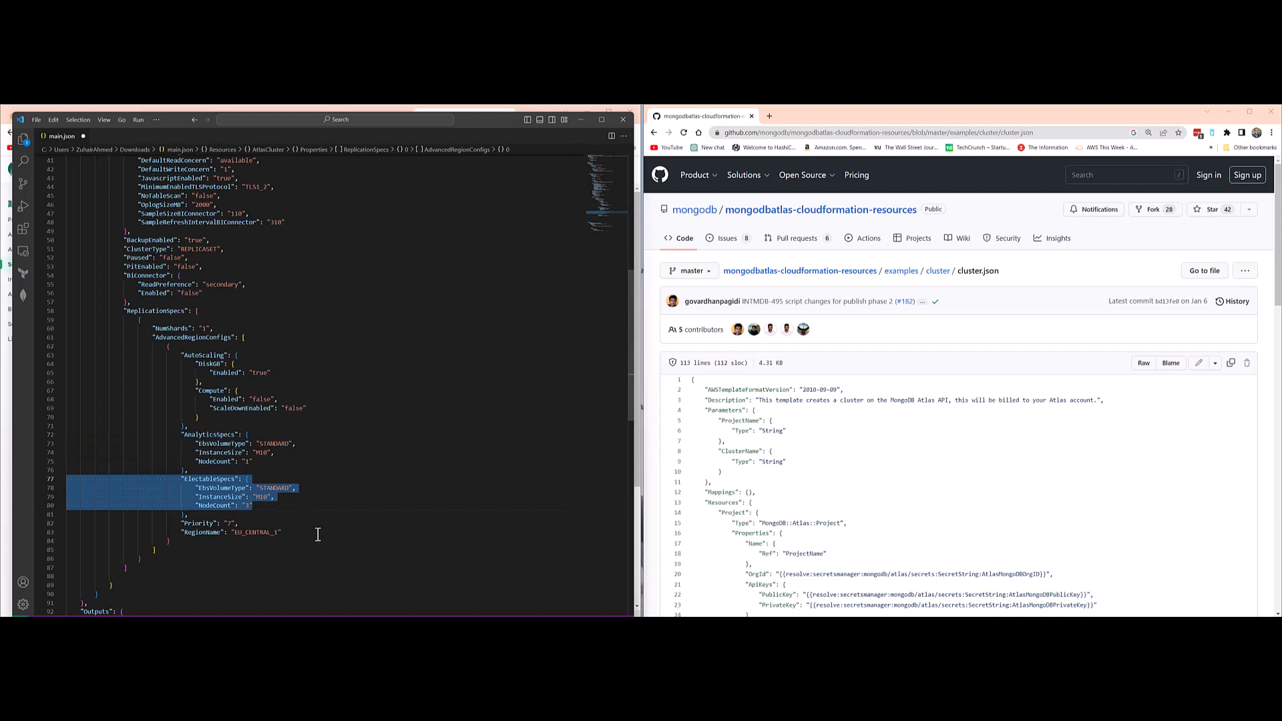
{"action": "left_click", "coordinate": [260, 533]}
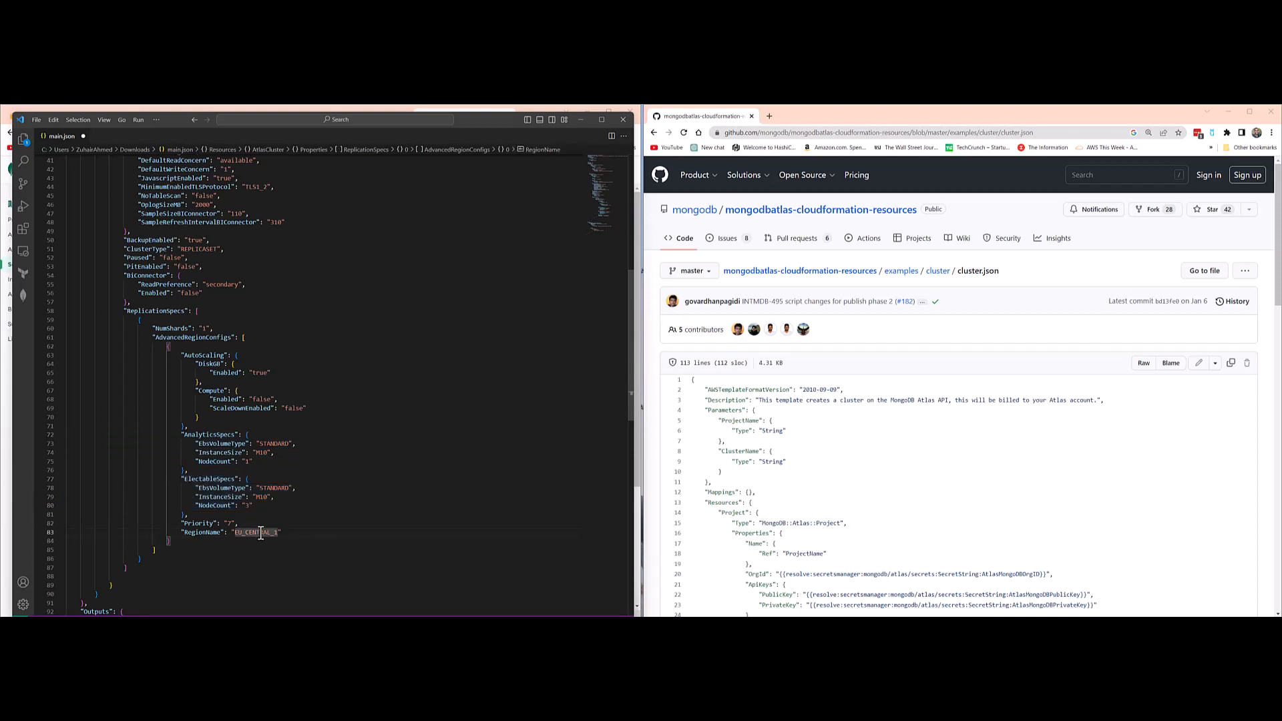
{"action": "scroll", "coordinate": [331, 545], "scroll_direction": "down", "scroll_amount": 5}
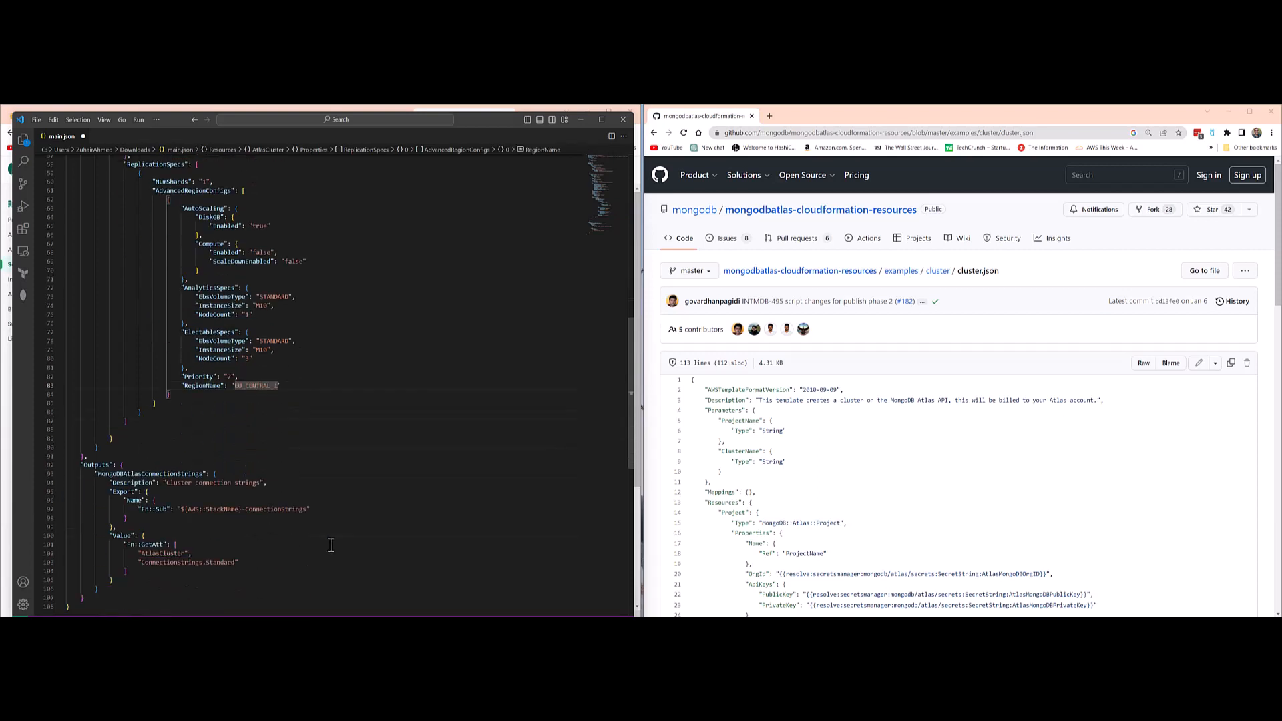
{"action": "scroll", "coordinate": [454, 466], "scroll_direction": "up", "scroll_amount": 8}
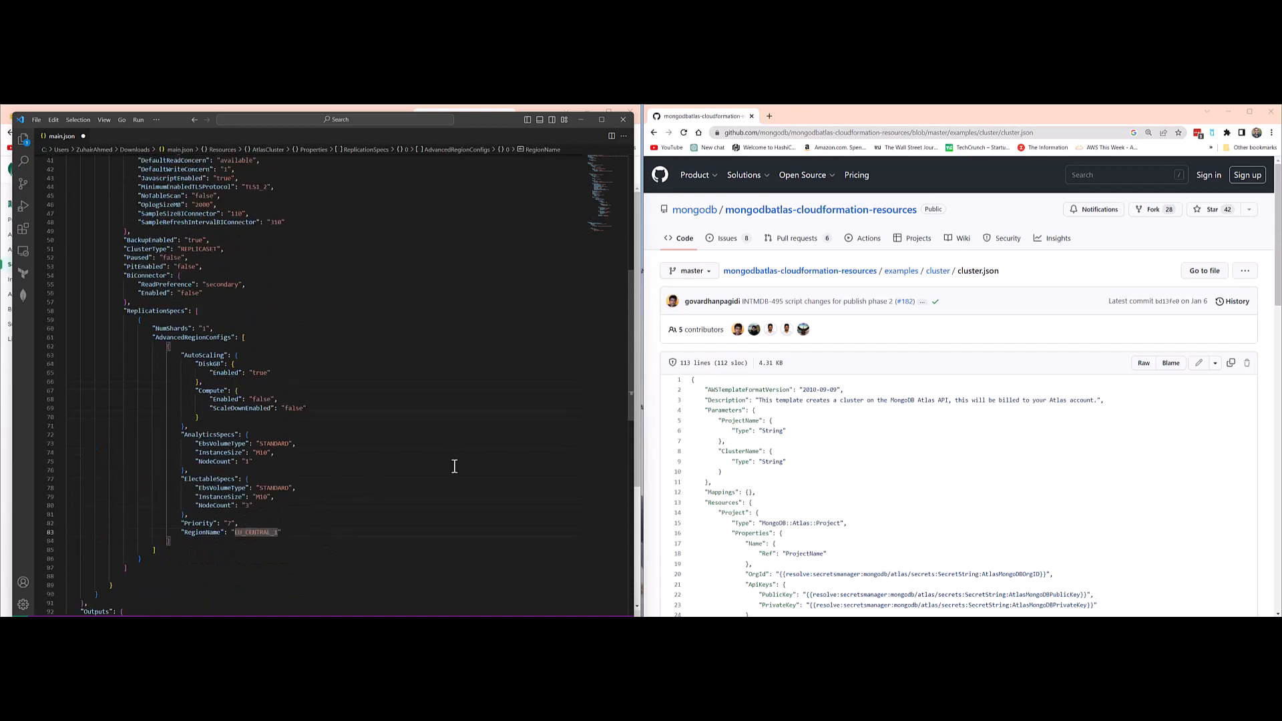
{"action": "scroll", "coordinate": [454, 466], "scroll_direction": "down", "scroll_amount": 5}
{"action": "scroll", "coordinate": [454, 466], "scroll_direction": "down", "scroll_amount": 8}
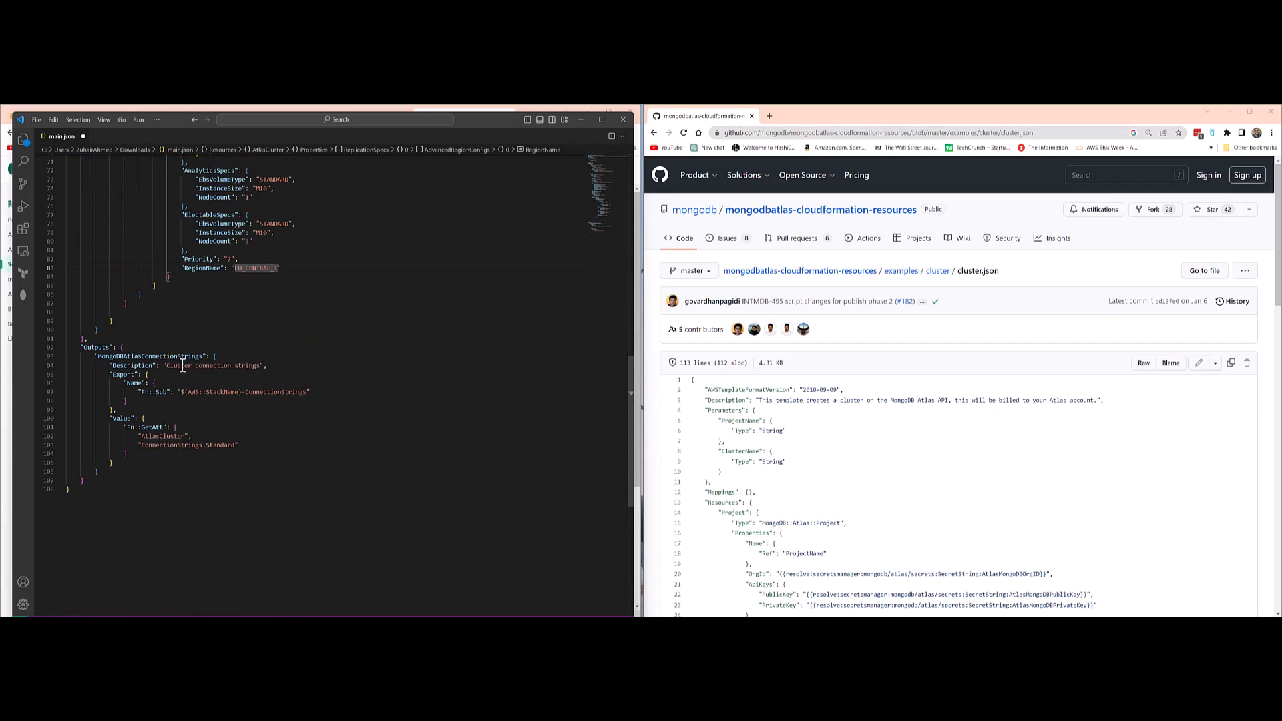
{"action": "left_click", "coordinate": [209, 399]}
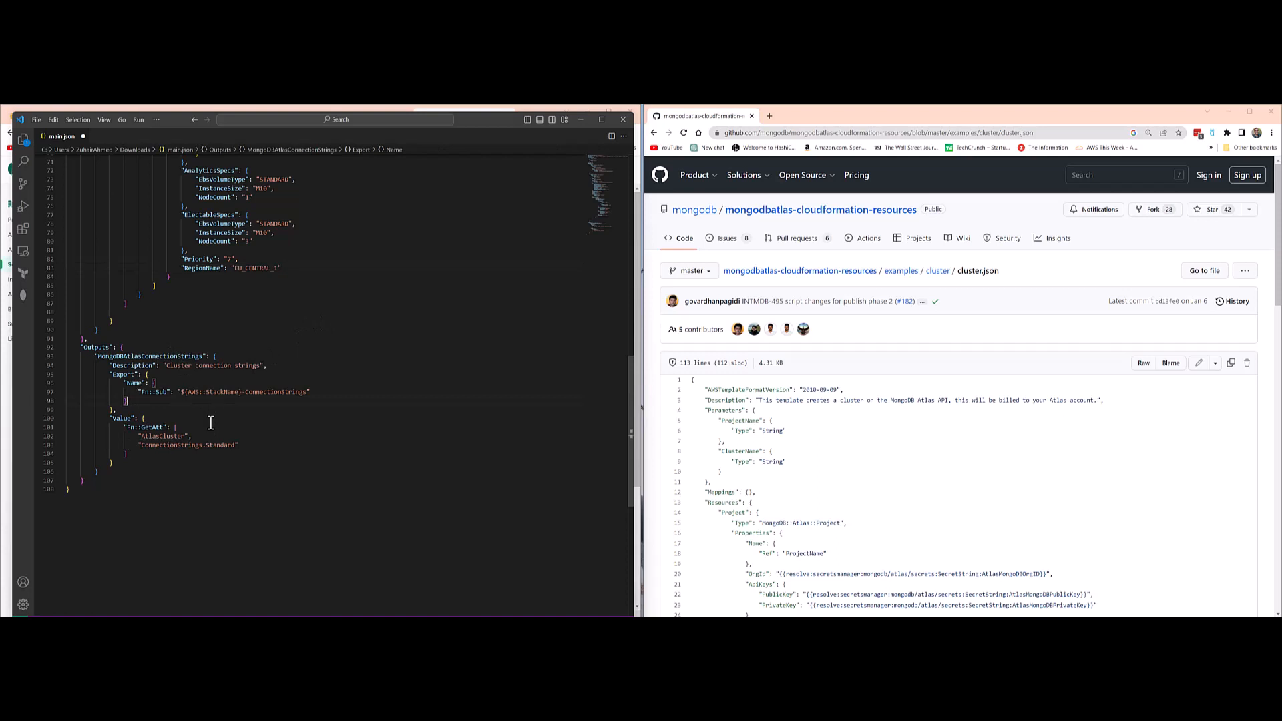
{"action": "scroll", "coordinate": [224, 414], "scroll_direction": "up", "scroll_amount": 20}
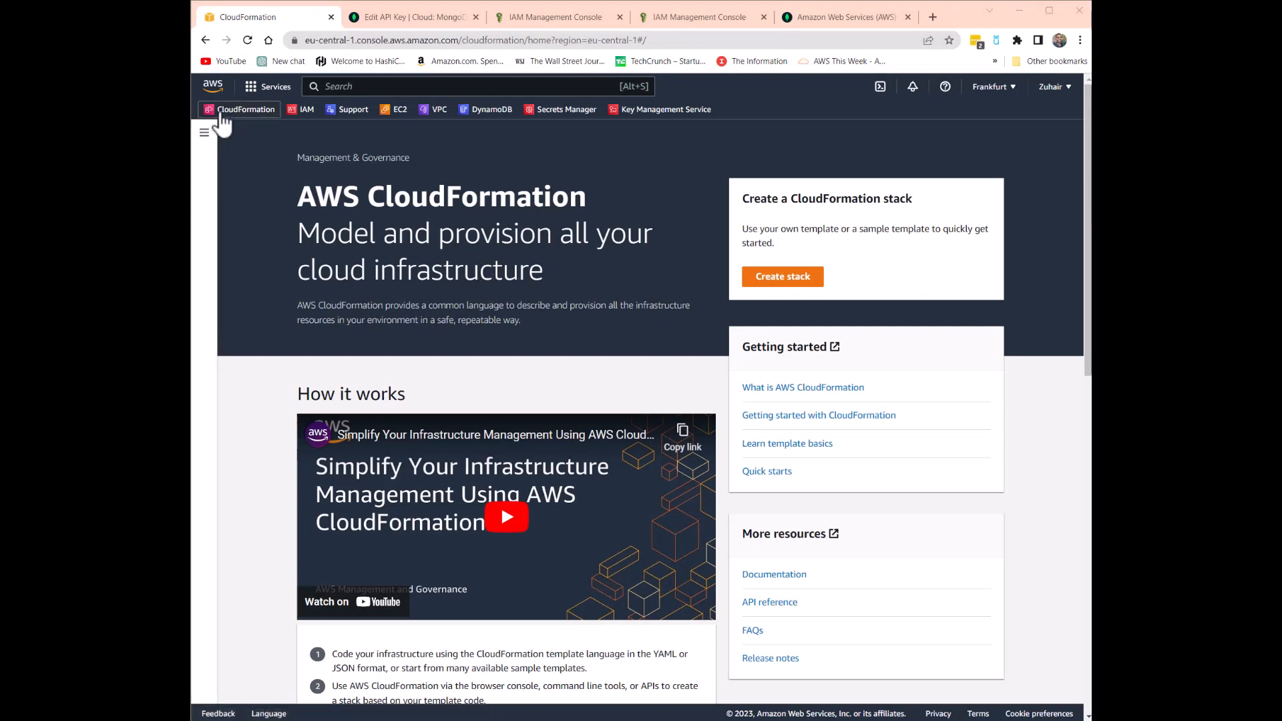
- Start creating a CloudFormation stack with new resources, choosing to upload a template file
{"action": "left_click", "coordinate": [237, 112]}
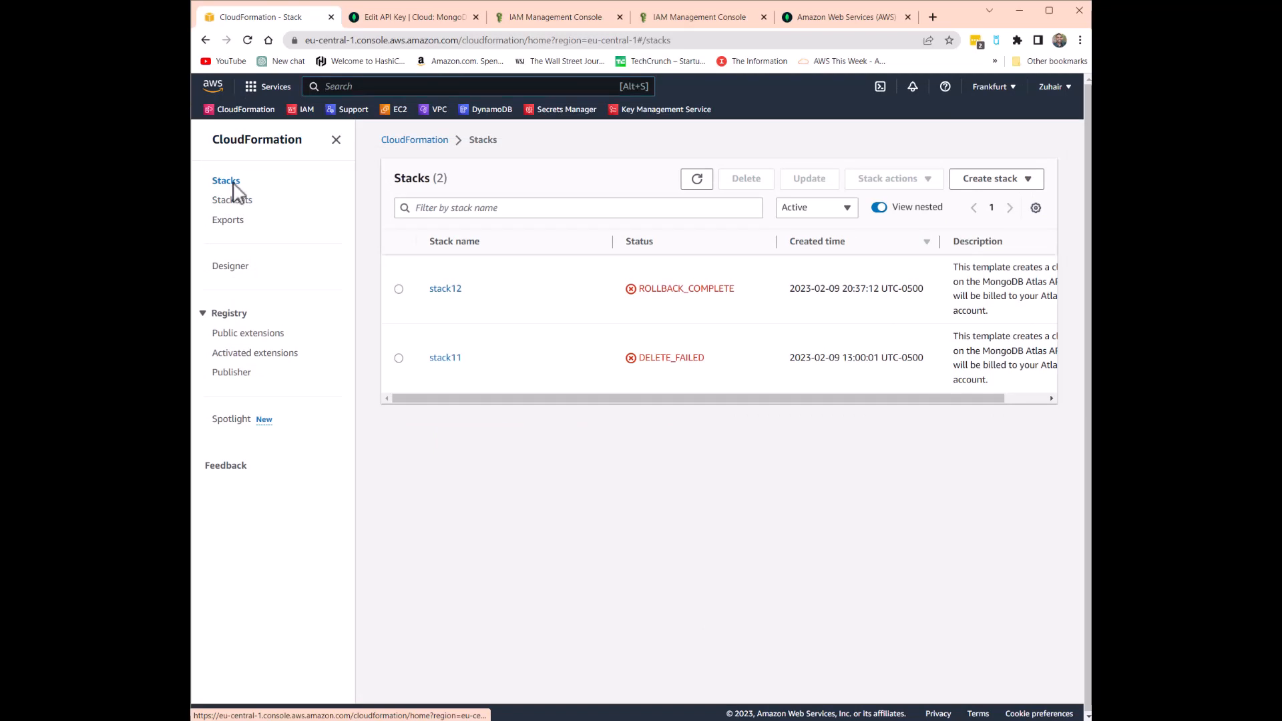
{"action": "left_click", "coordinate": [972, 185]}
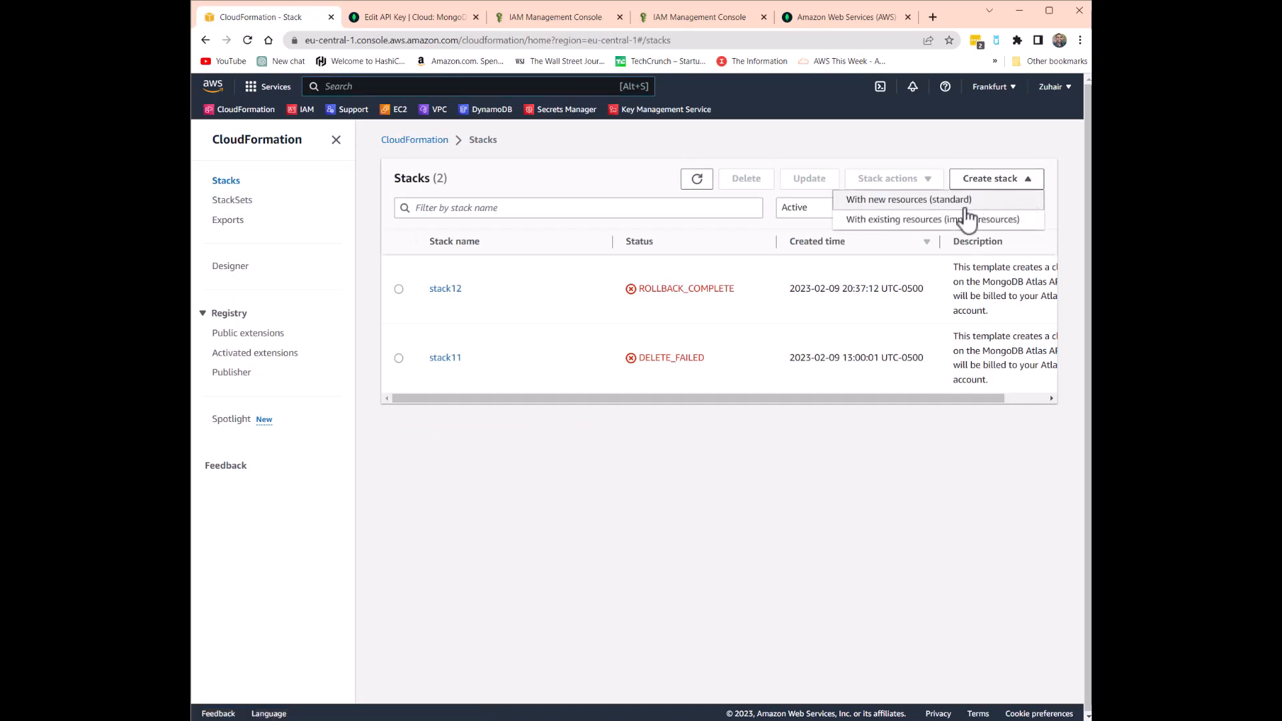
{"action": "left_click", "coordinate": [961, 201]}
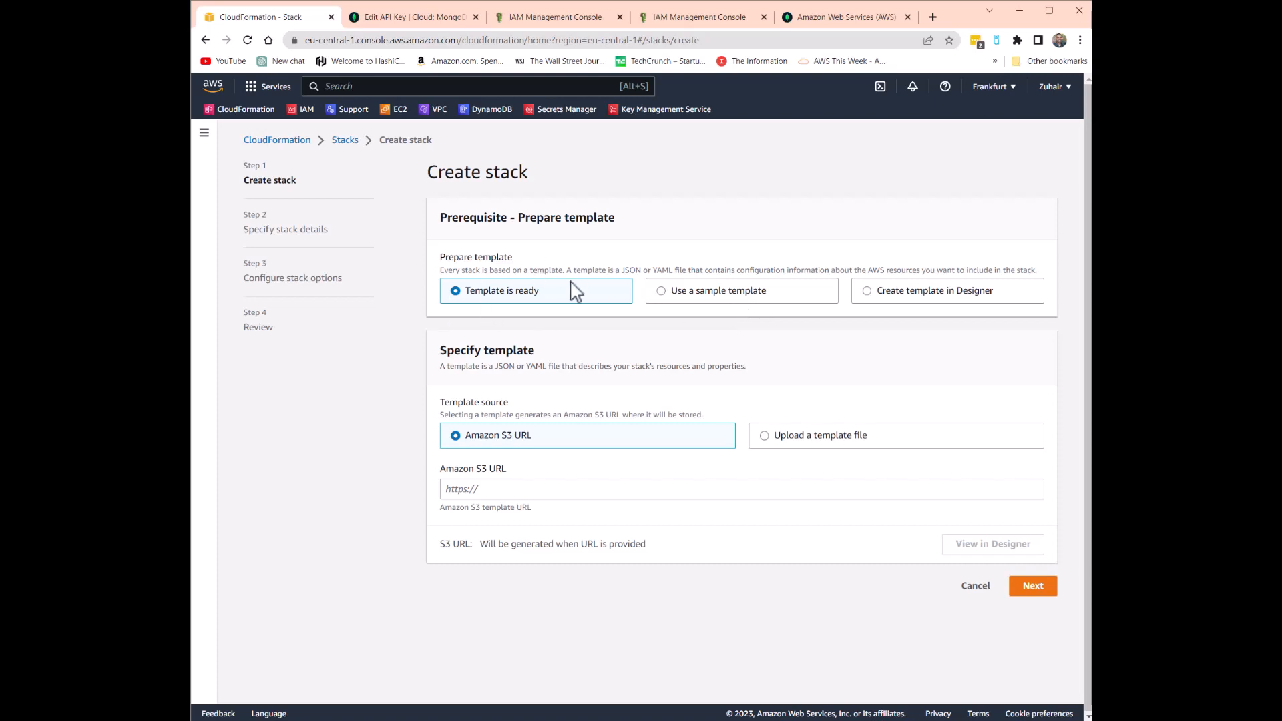
{"action": "left_click", "coordinate": [837, 435]}
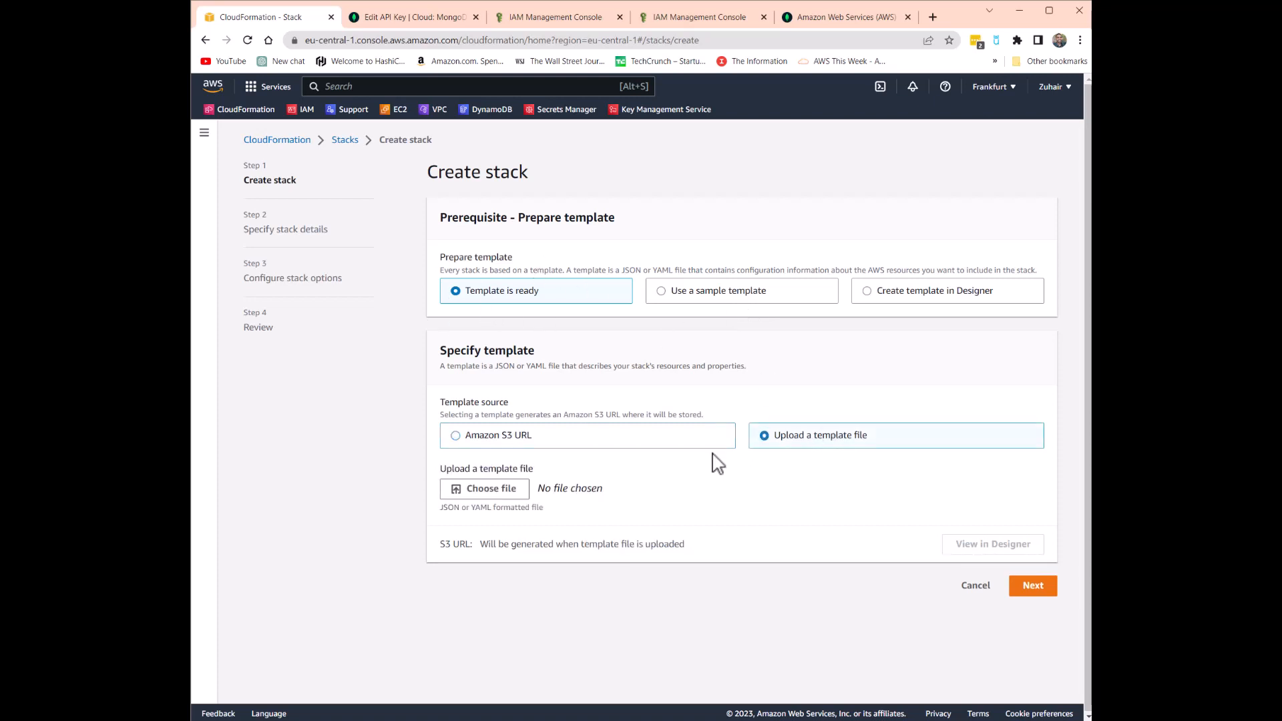
{"action": "left_click", "coordinate": [476, 499]}
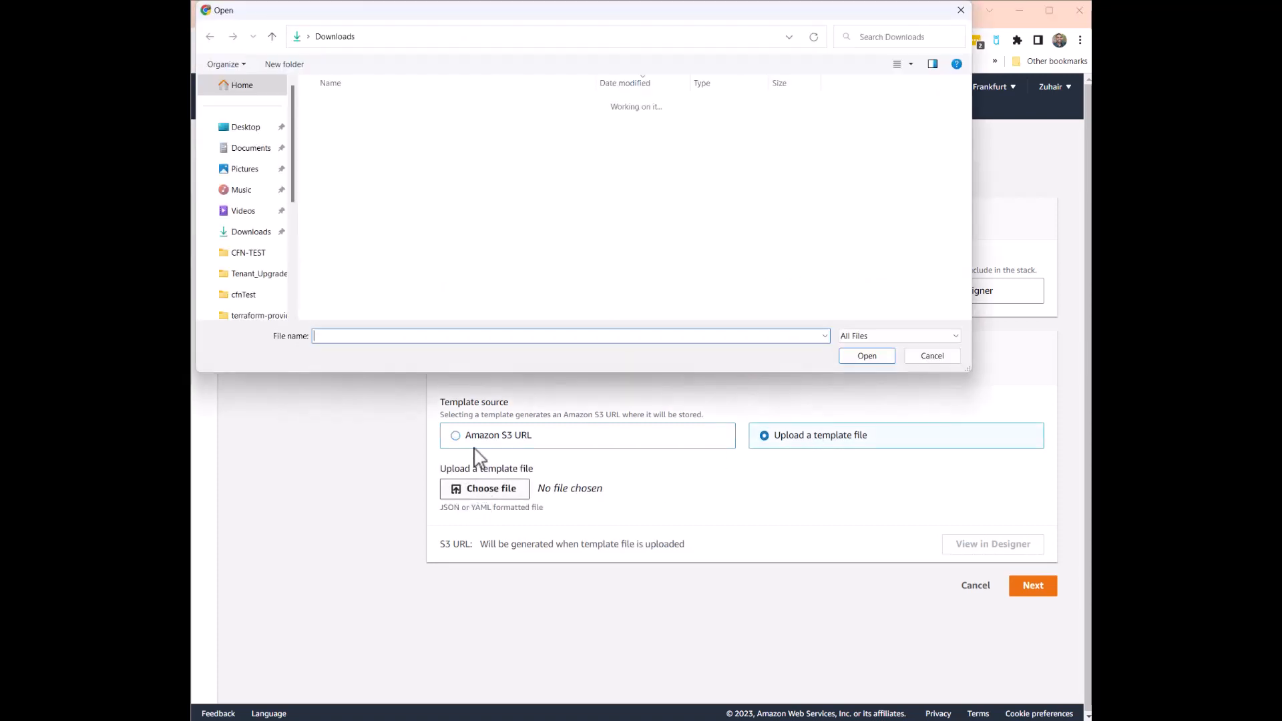
{"action": "left_click", "coordinate": [961, 10]}
{"action": "key", "text": "alt+Tab"}
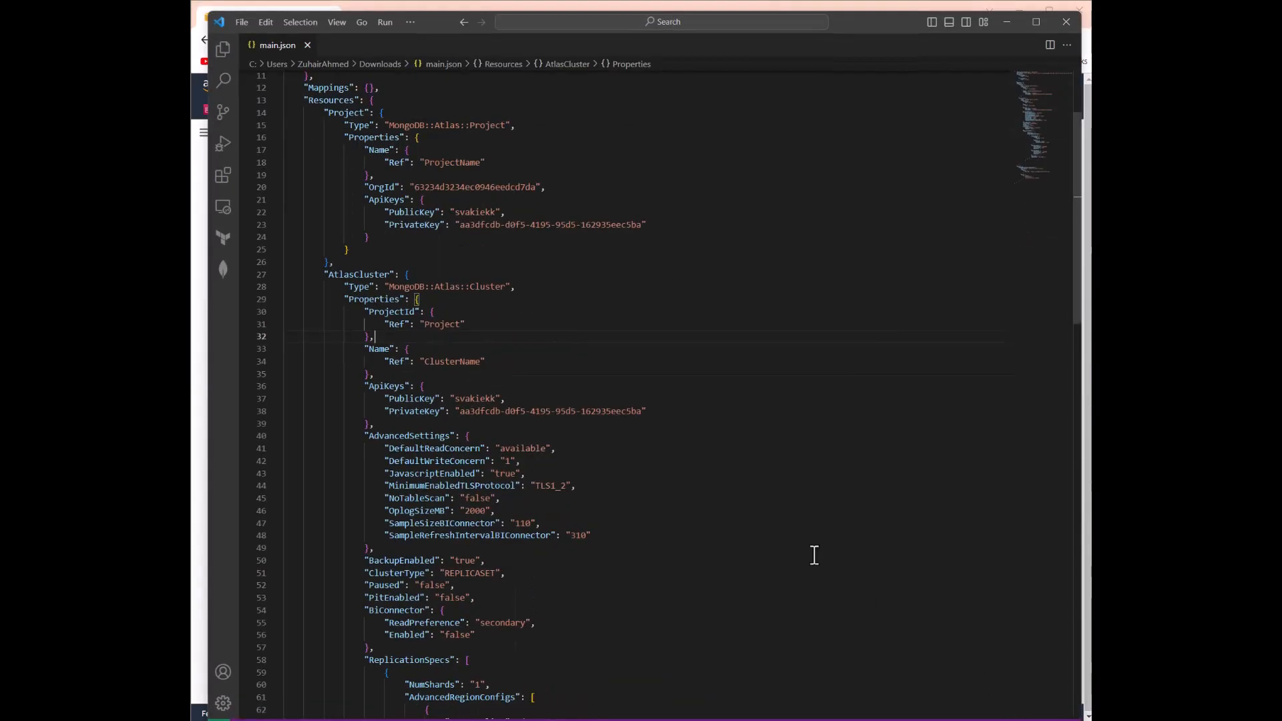
{"action": "left_click", "coordinate": [527, 274]}
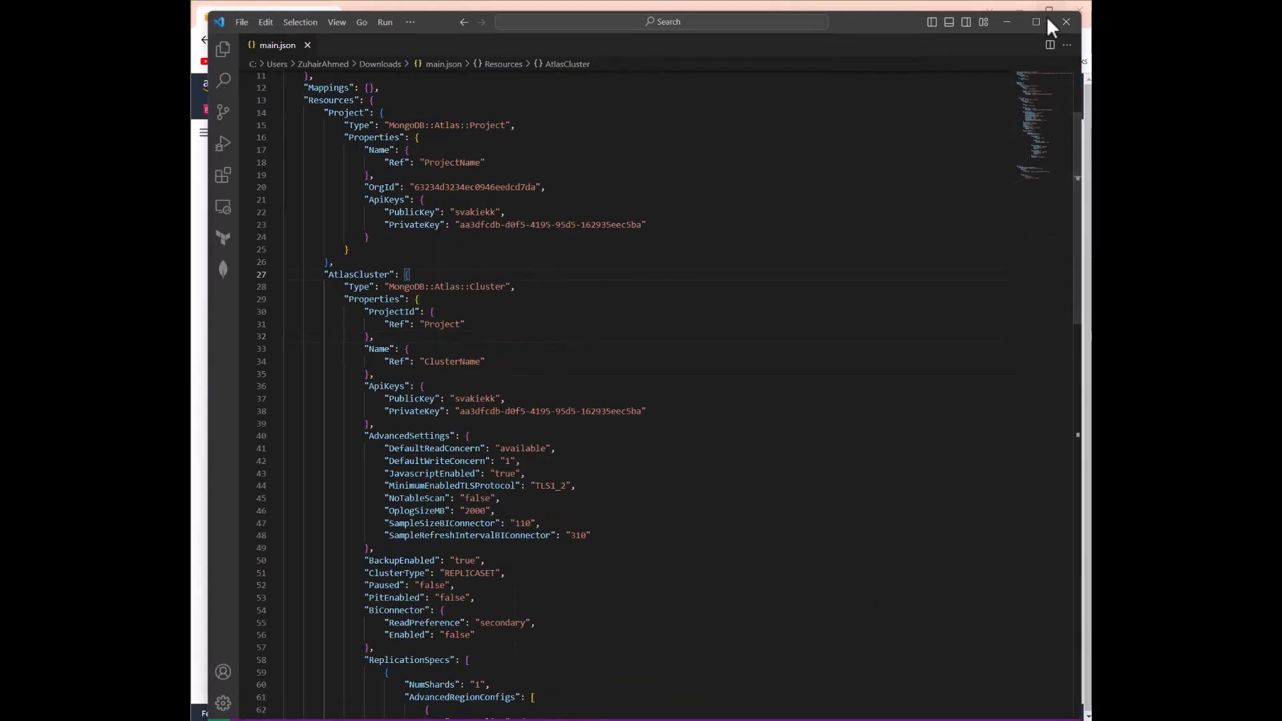
{"action": "left_click", "coordinate": [1007, 22]}
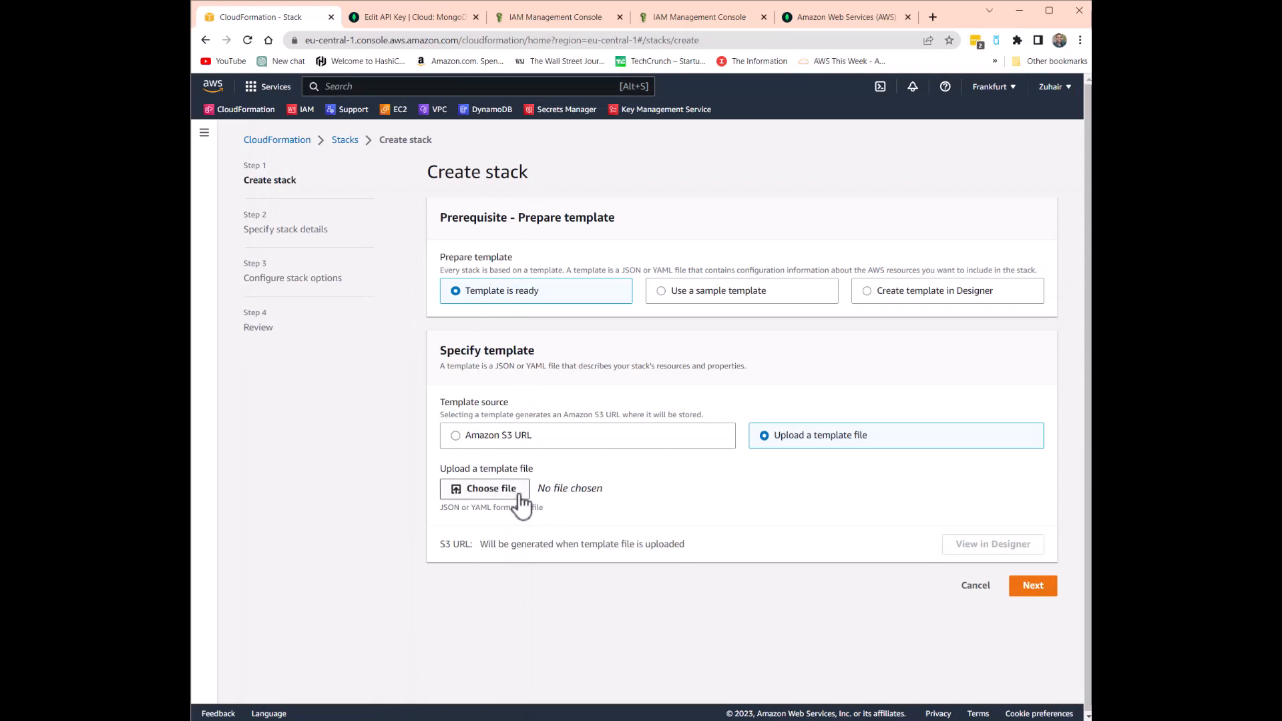
- Upload main.json from Downloads as the stack template
{"action": "left_click", "coordinate": [494, 494]}
{"action": "left_click", "coordinate": [332, 124]}
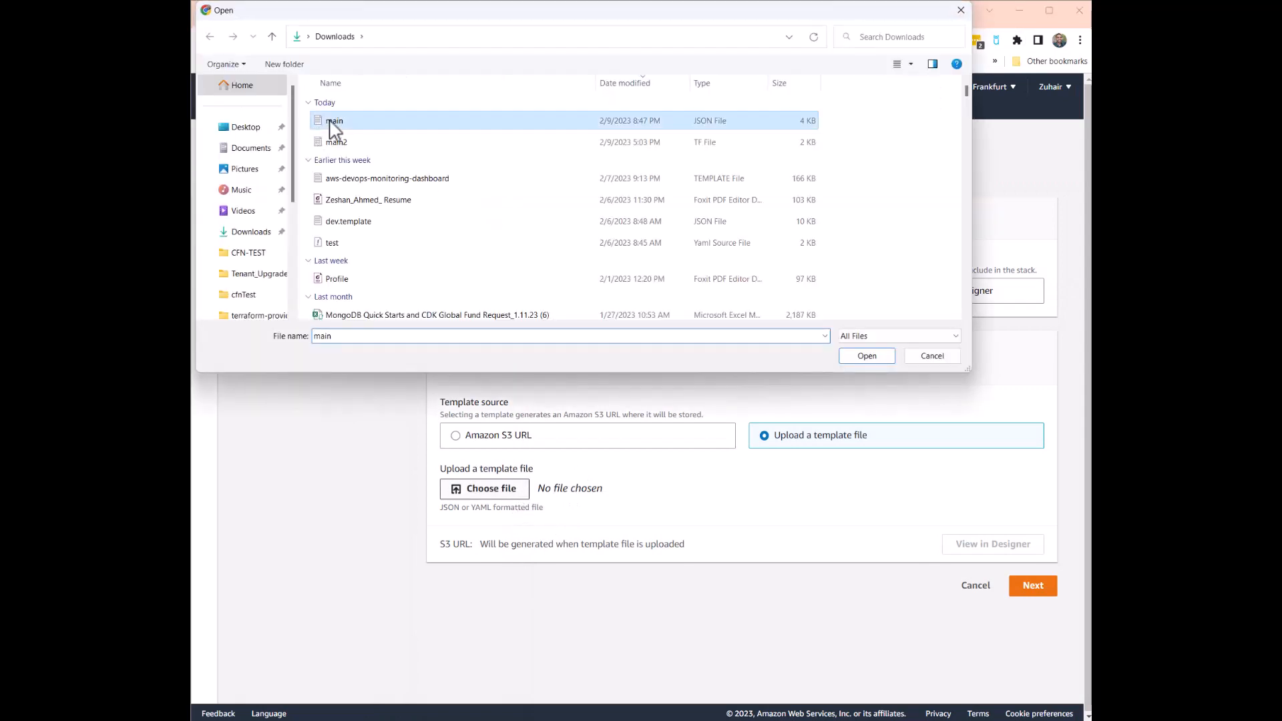
{"action": "left_click", "coordinate": [867, 356]}
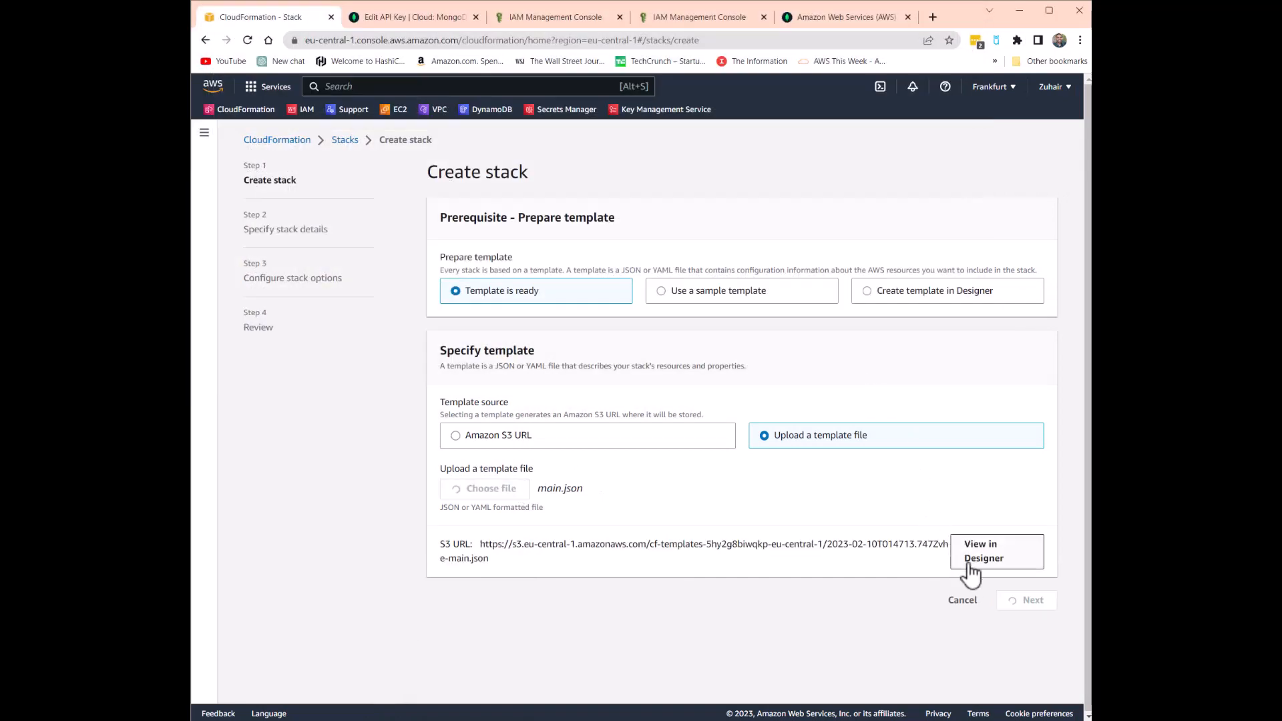
- Continue to stack details and enter stack name stack13, ClusterName cluster13 and ProjectName project13
{"action": "left_click", "coordinate": [1039, 603]}
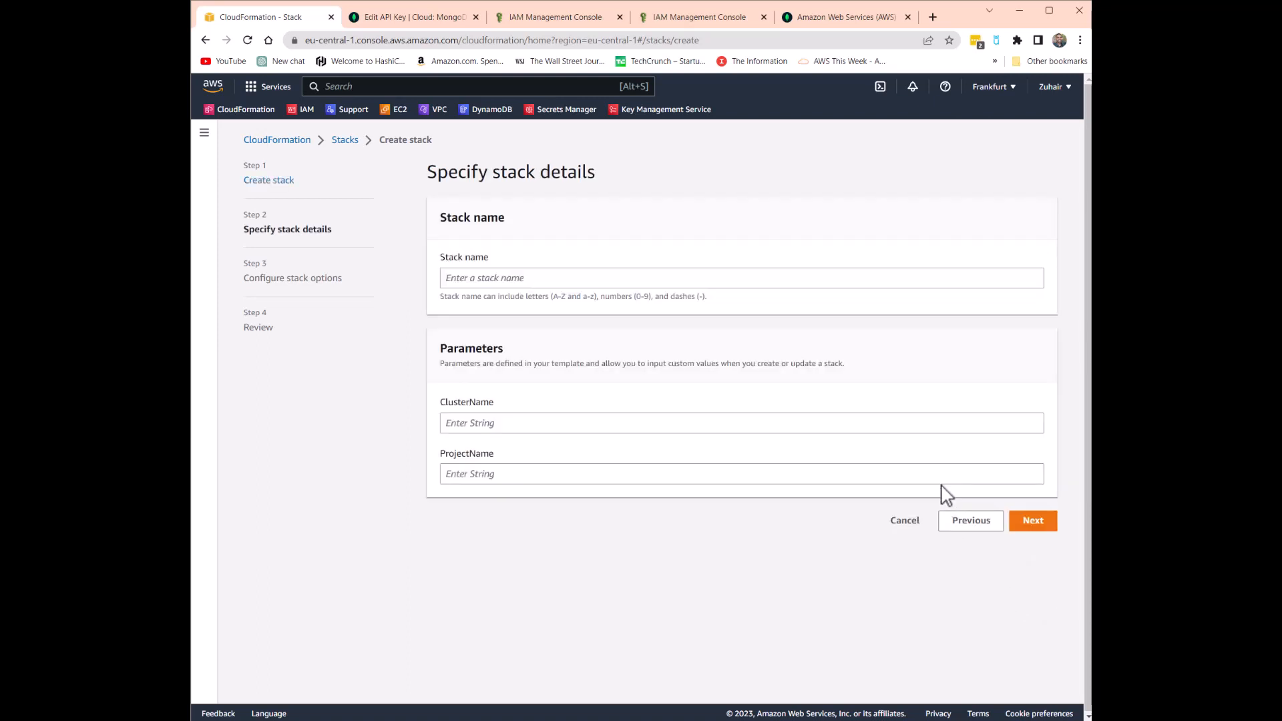
{"action": "left_click", "coordinate": [598, 276]}
{"action": "type", "text": "stack13"}
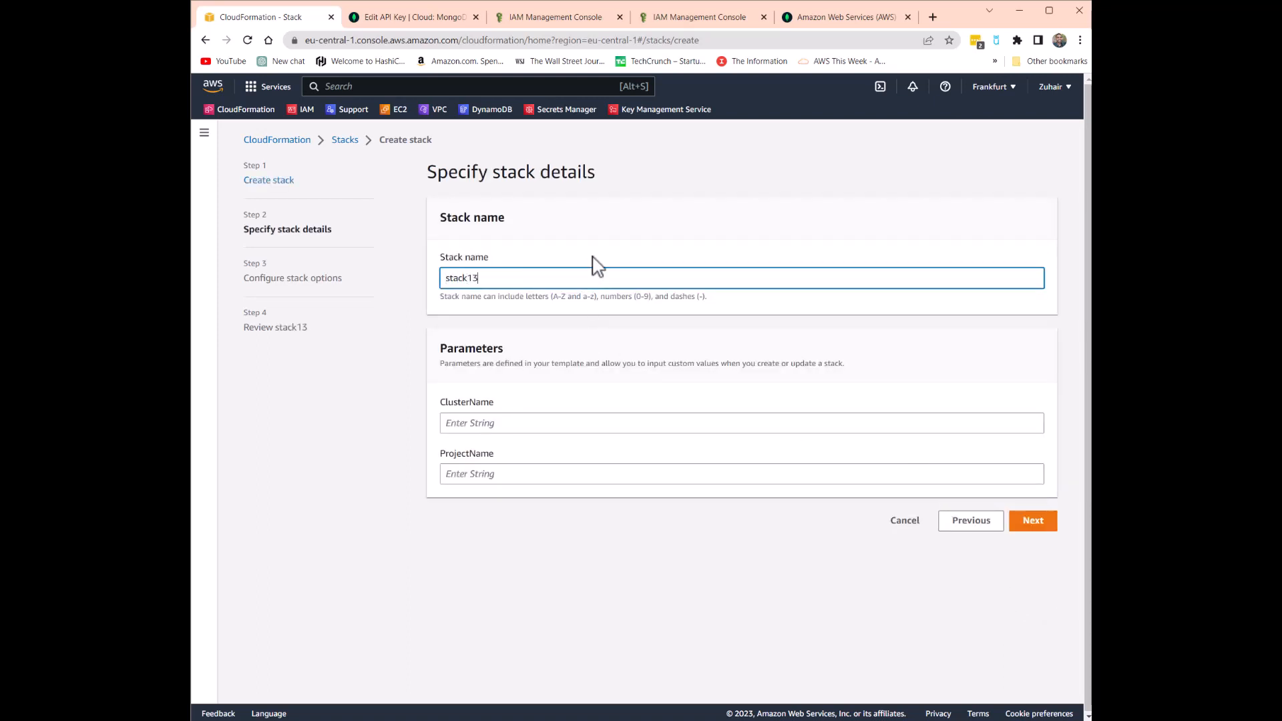
{"action": "key", "text": "Tab"}
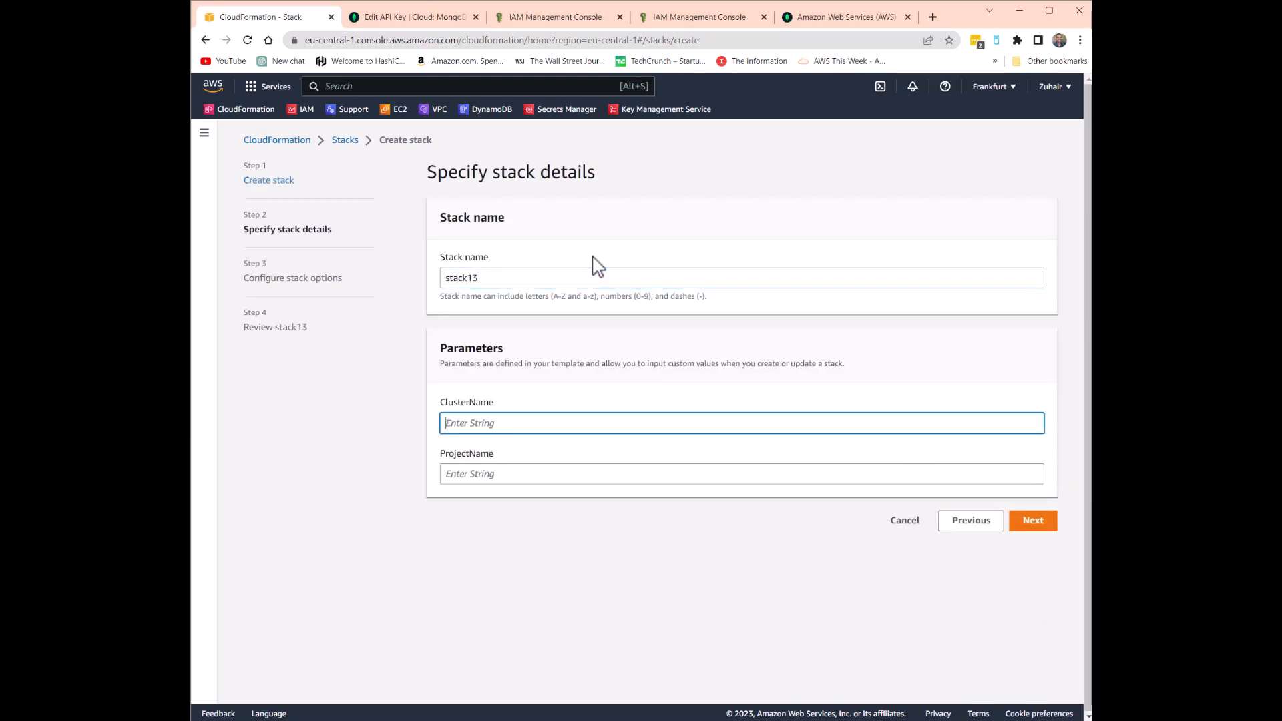
{"action": "type", "text": "cluster13"}
{"action": "key", "text": "Tab"}
{"action": "type", "text": "p"}
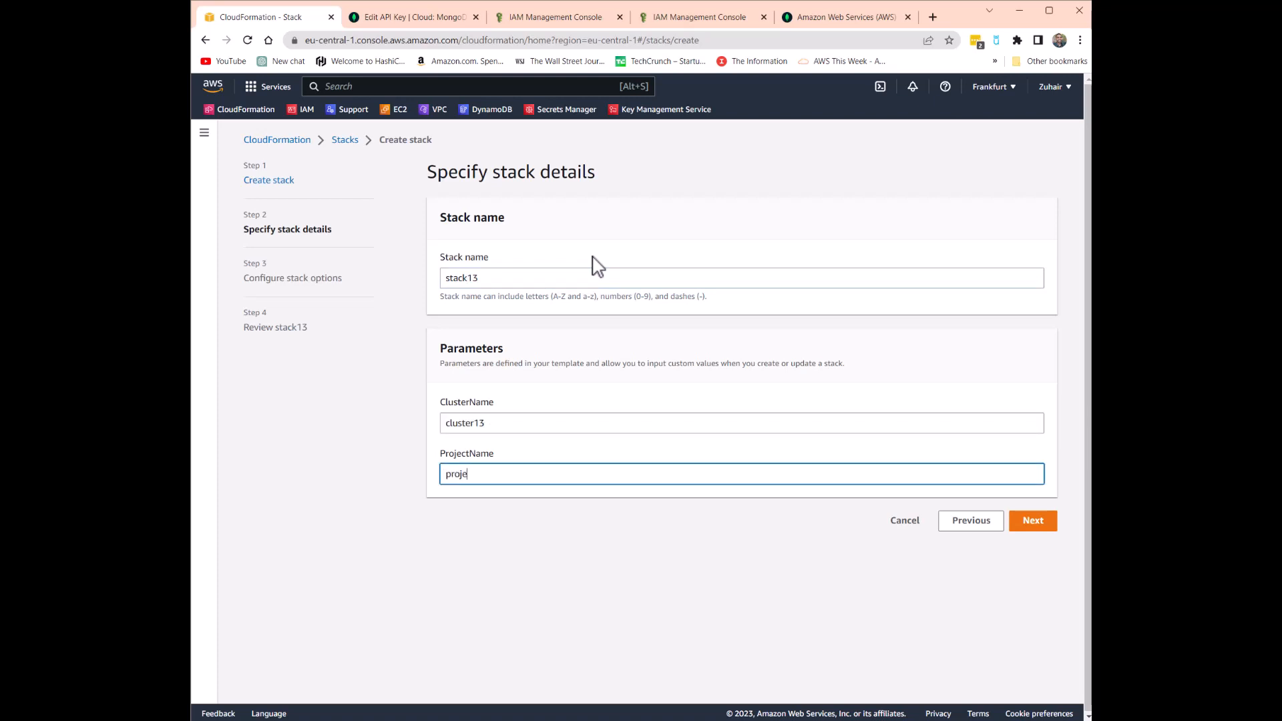
- Keep the default stack options and submit the stack for creation
{"action": "left_click", "coordinate": [1033, 522]}
{"action": "scroll", "coordinate": [654, 505], "scroll_direction": "down", "scroll_amount": 1}
{"action": "scroll", "coordinate": [655, 506], "scroll_direction": "down", "scroll_amount": 3}
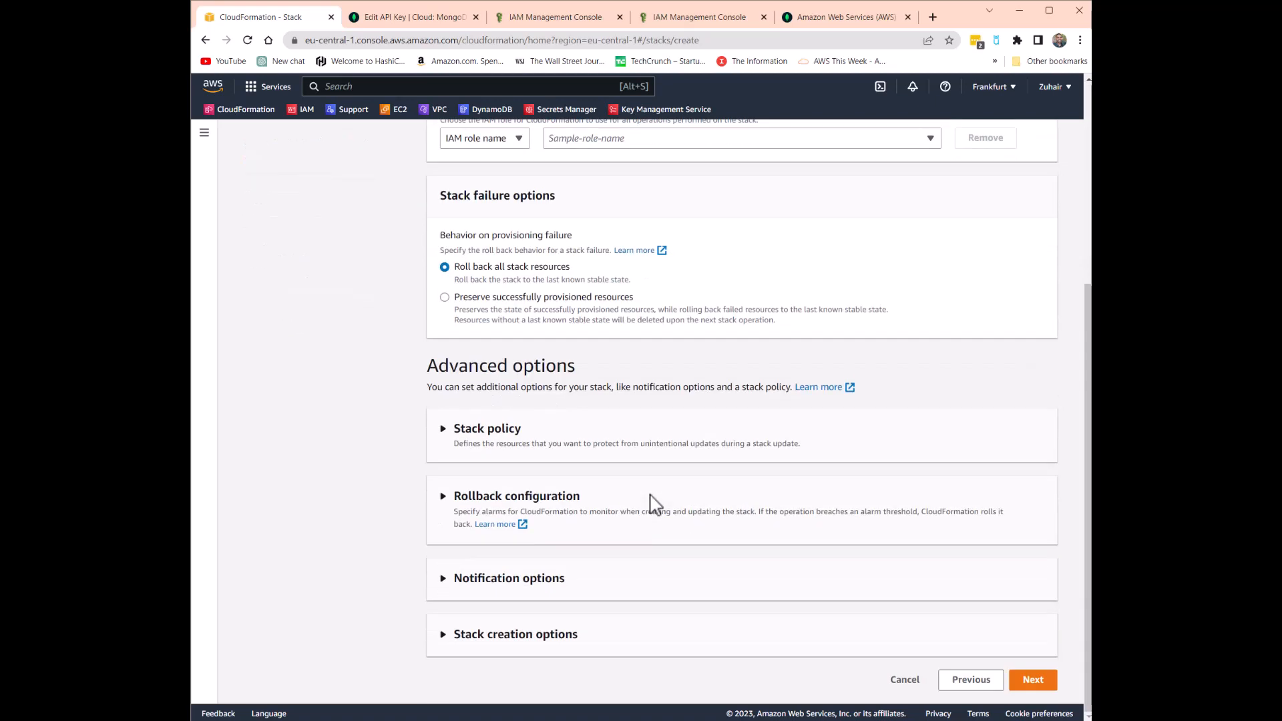
{"action": "left_click", "coordinate": [1035, 679]}
{"action": "scroll", "coordinate": [781, 461], "scroll_direction": "down", "scroll_amount": 15}
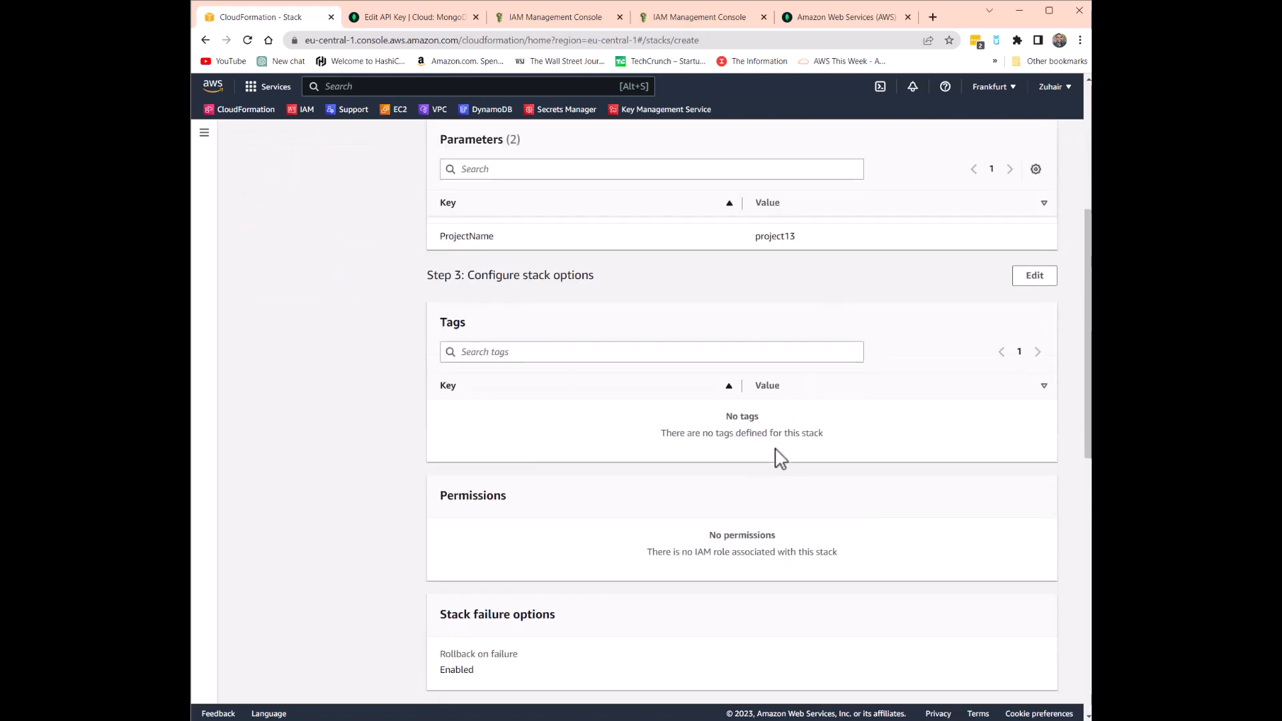
{"action": "left_click", "coordinate": [1026, 680]}
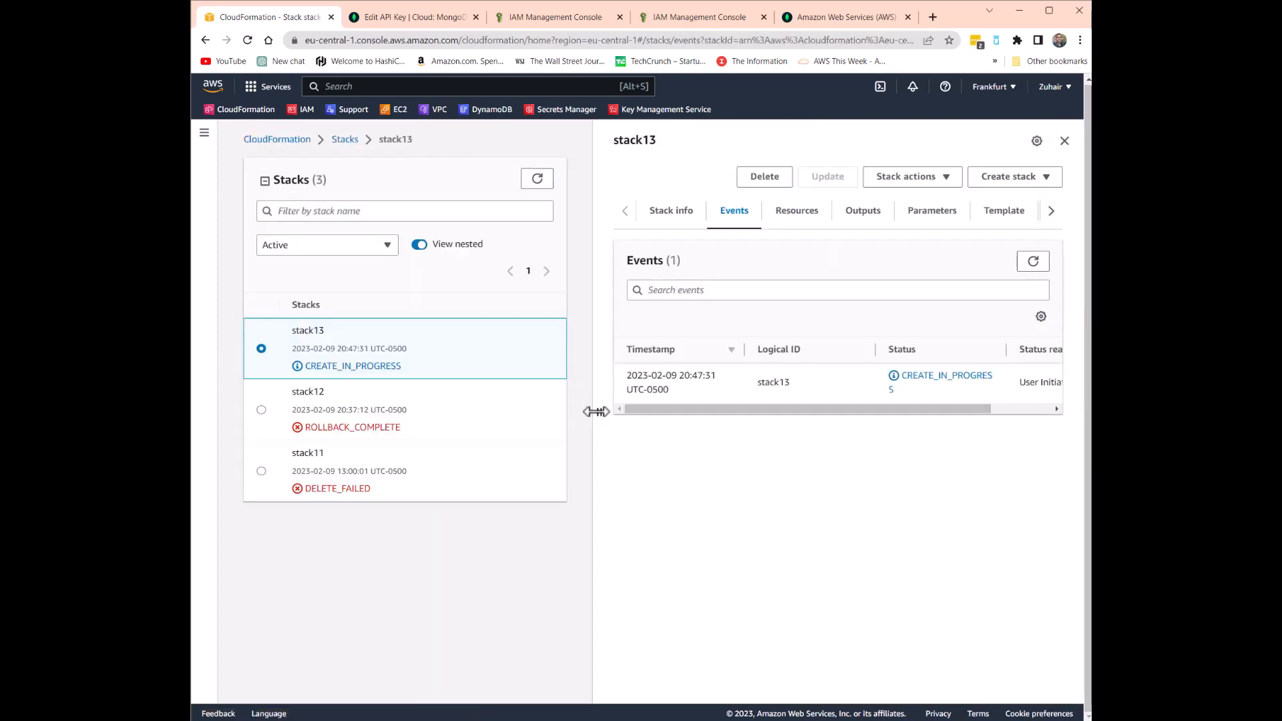
- Examine the Atlas organization activity feed and open project13's database deployments
{"action": "left_click_drag", "start_coordinate": [598, 412], "coordinate": [409, 411]}
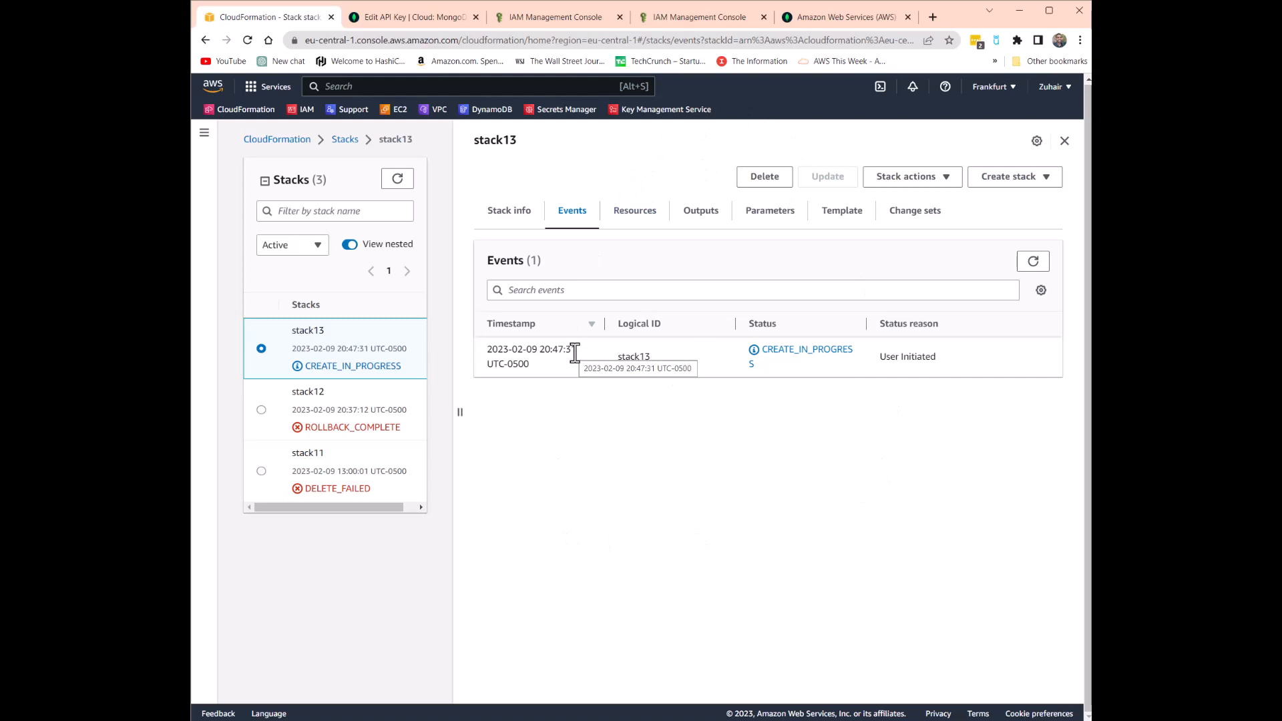
{"action": "left_click", "coordinate": [414, 26]}
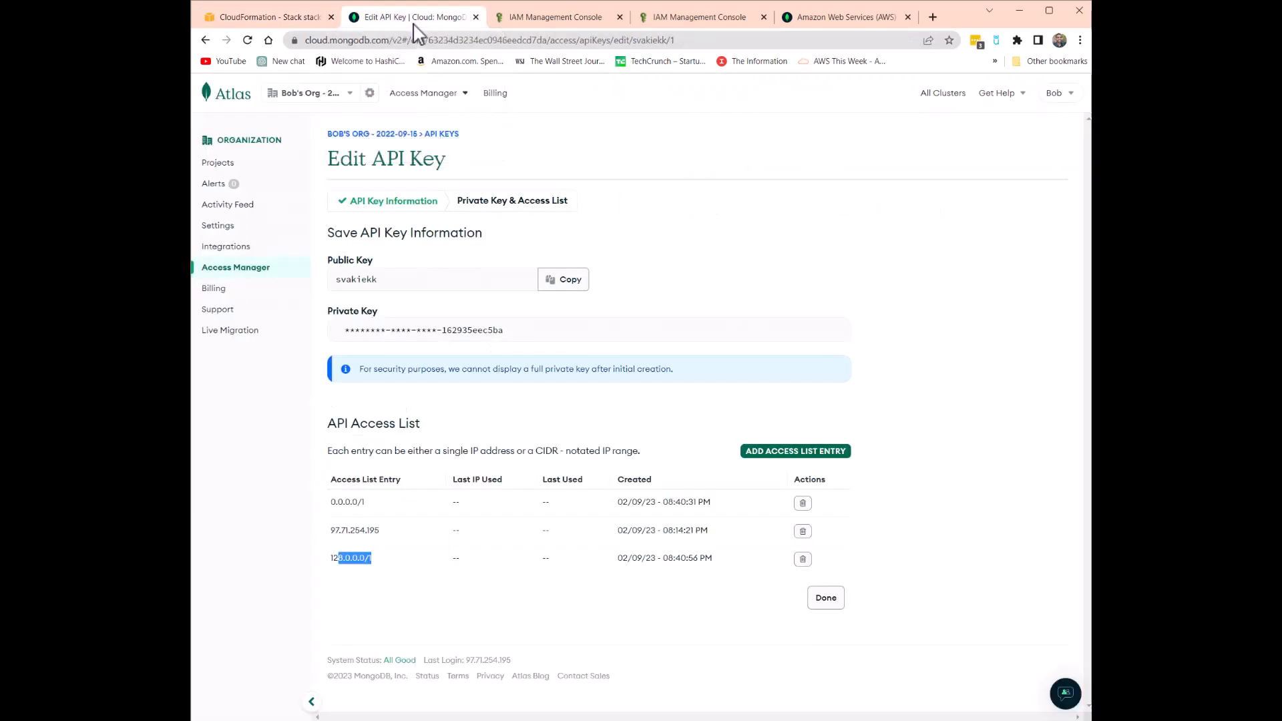
{"action": "left_click", "coordinate": [225, 102]}
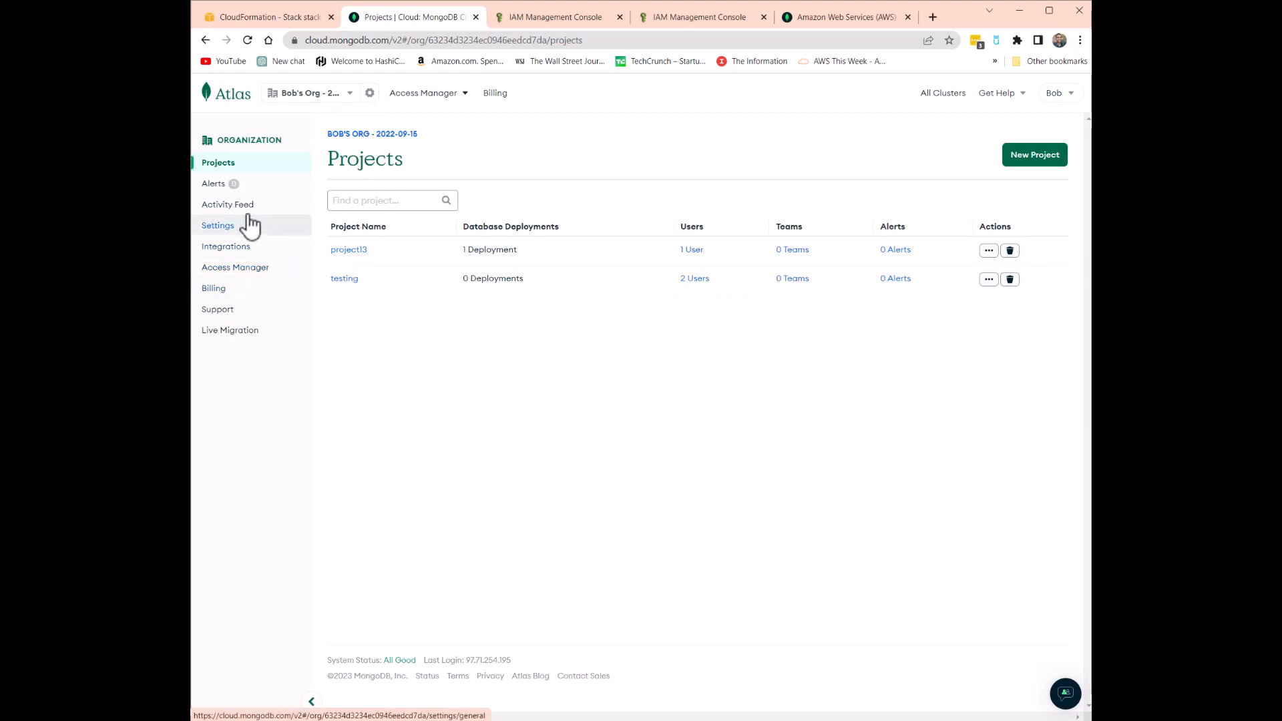
{"action": "left_click", "coordinate": [203, 206]}
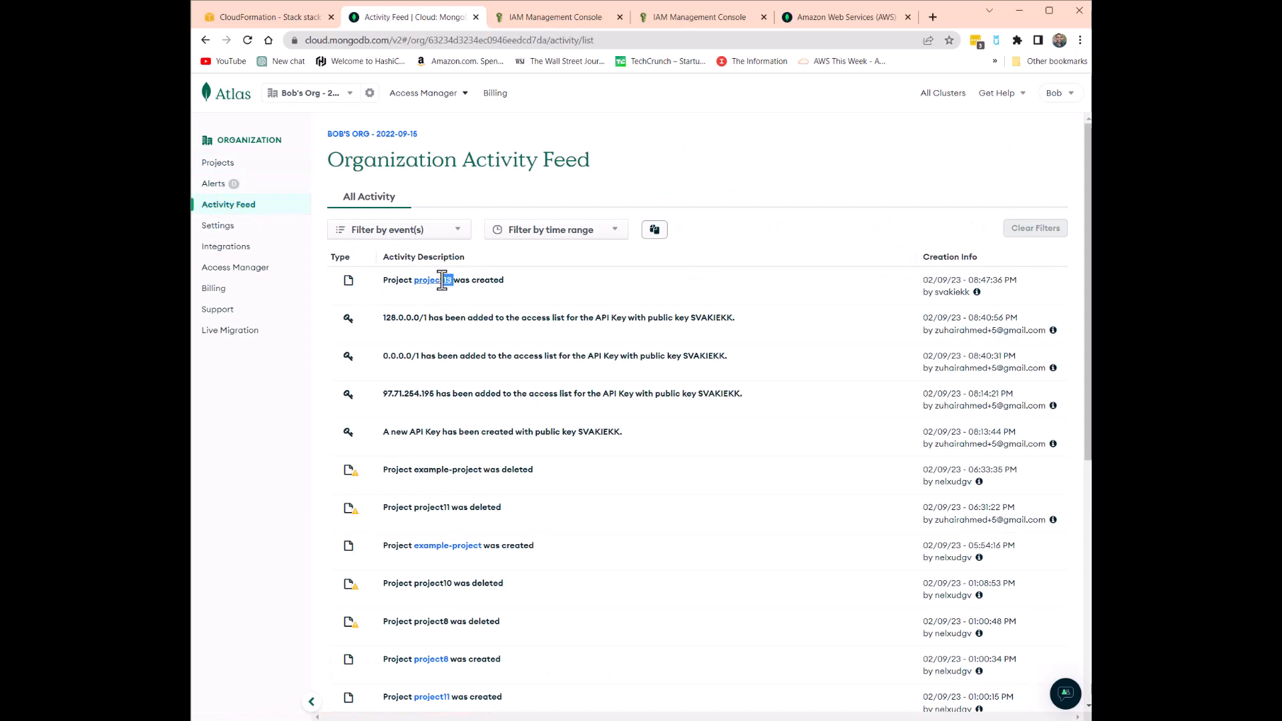
{"action": "left_click_drag", "start_coordinate": [455, 279], "coordinate": [412, 279]}
{"action": "left_click", "coordinate": [222, 163]}
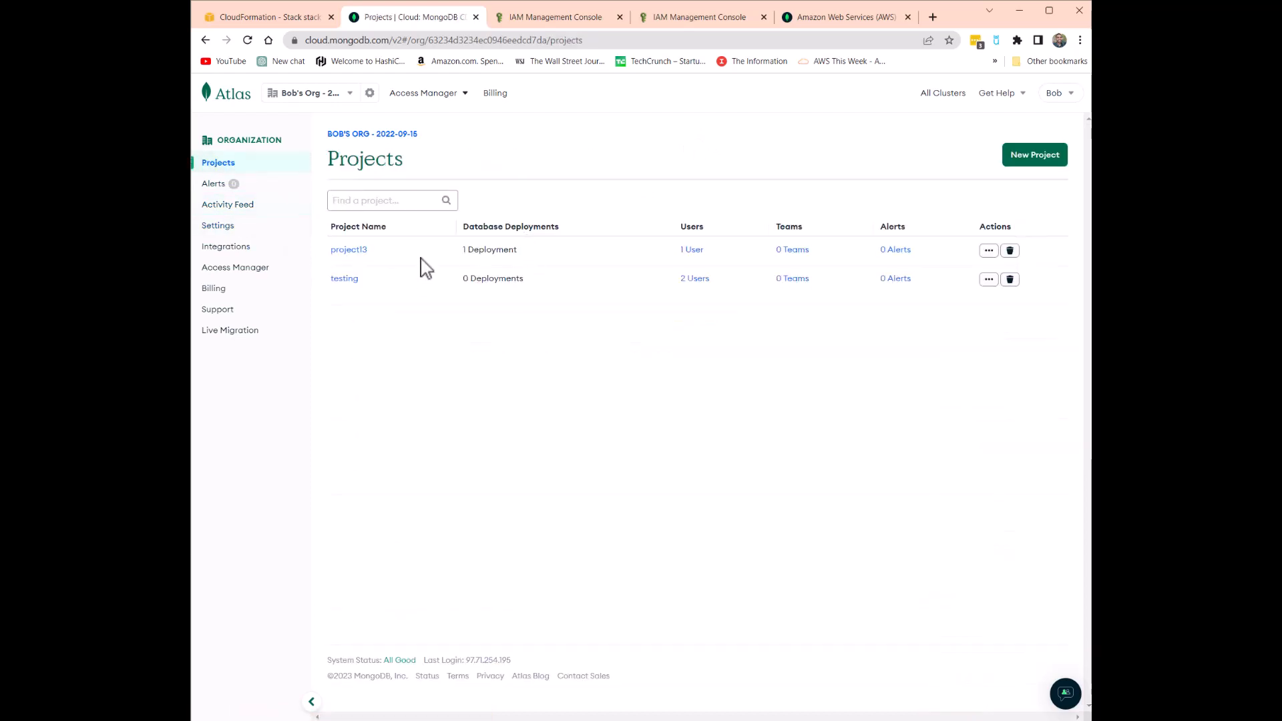
{"action": "left_click", "coordinate": [364, 250]}
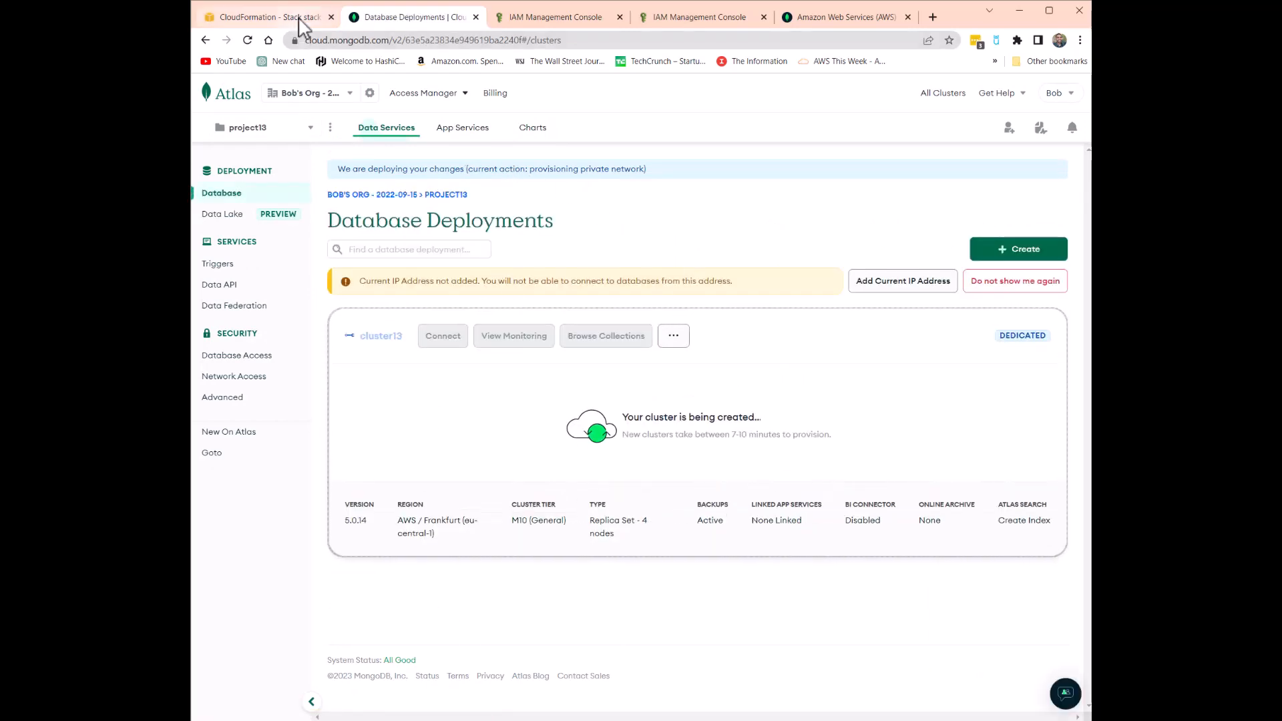
- Return to CloudFormation and refresh stack13's event list
{"action": "left_click", "coordinate": [280, 17]}
{"action": "left_click", "coordinate": [1032, 268]}
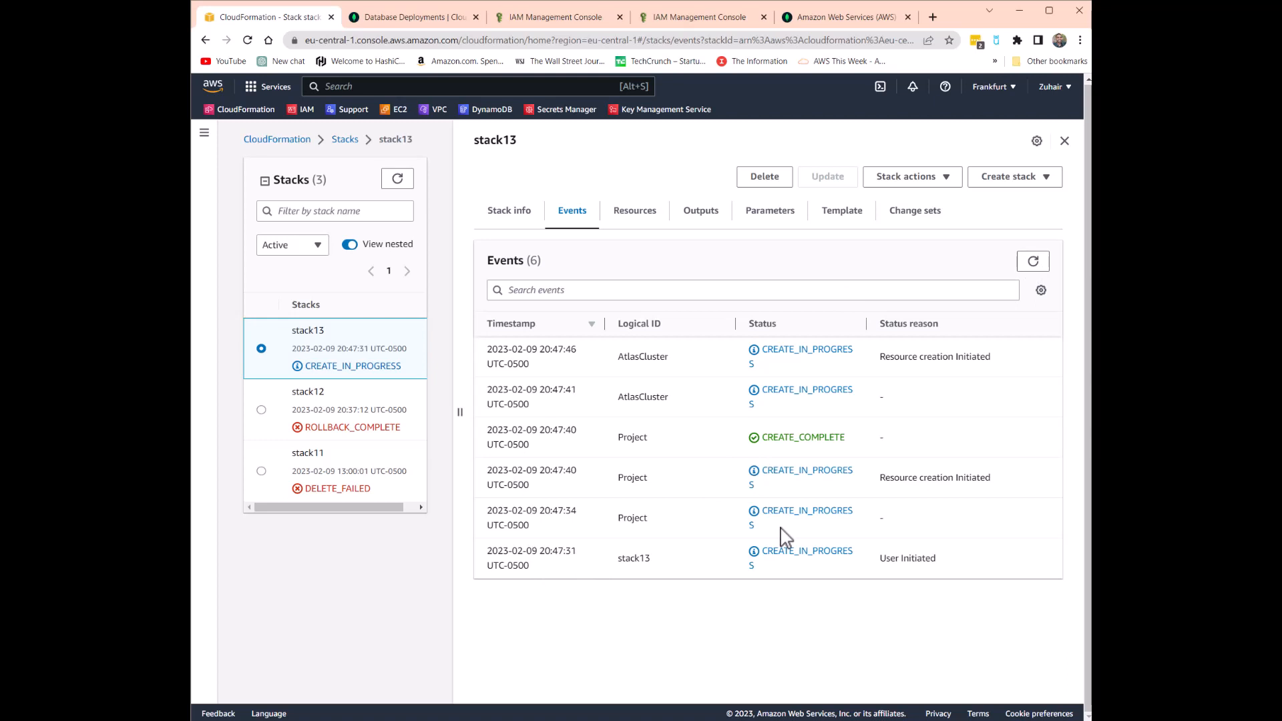
{"action": "left_click_drag", "start_coordinate": [625, 436], "coordinate": [781, 436]}
{"action": "left_click", "coordinate": [635, 393]}
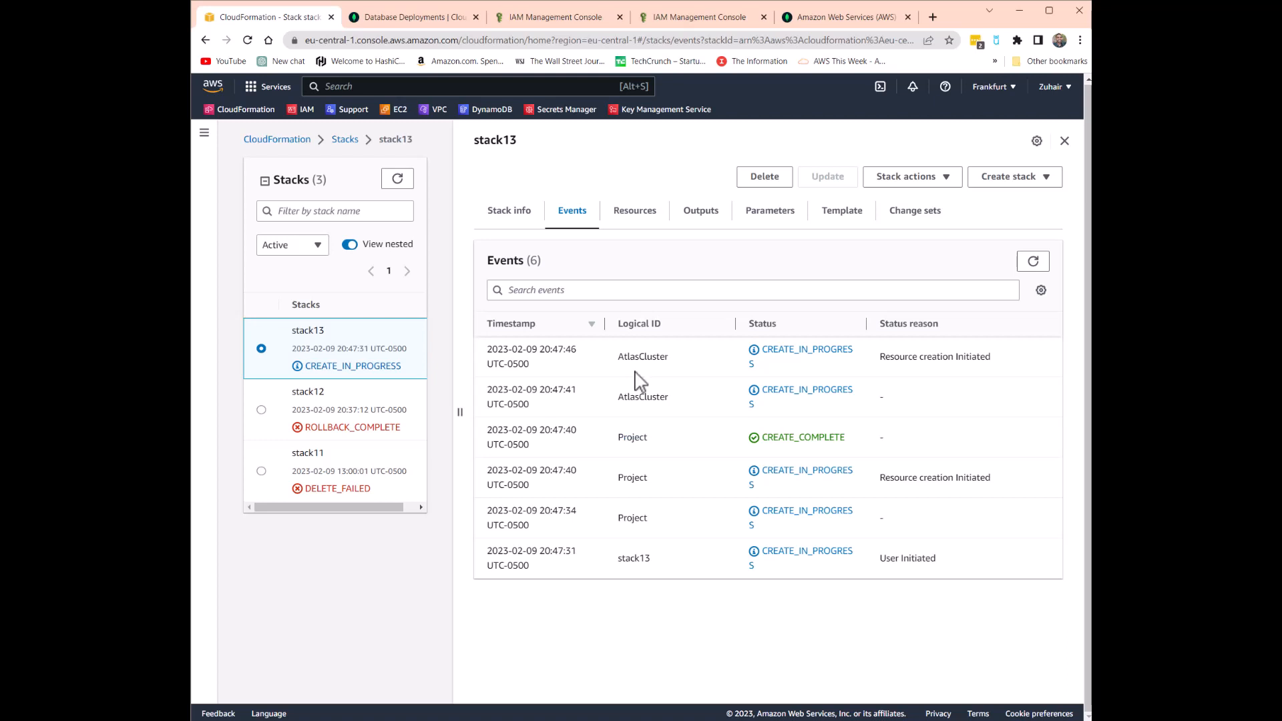
- Browse stack13's stack info, resources, outputs, parameters, template and change sets
{"action": "left_click", "coordinate": [505, 214]}
{"action": "left_click", "coordinate": [643, 220]}
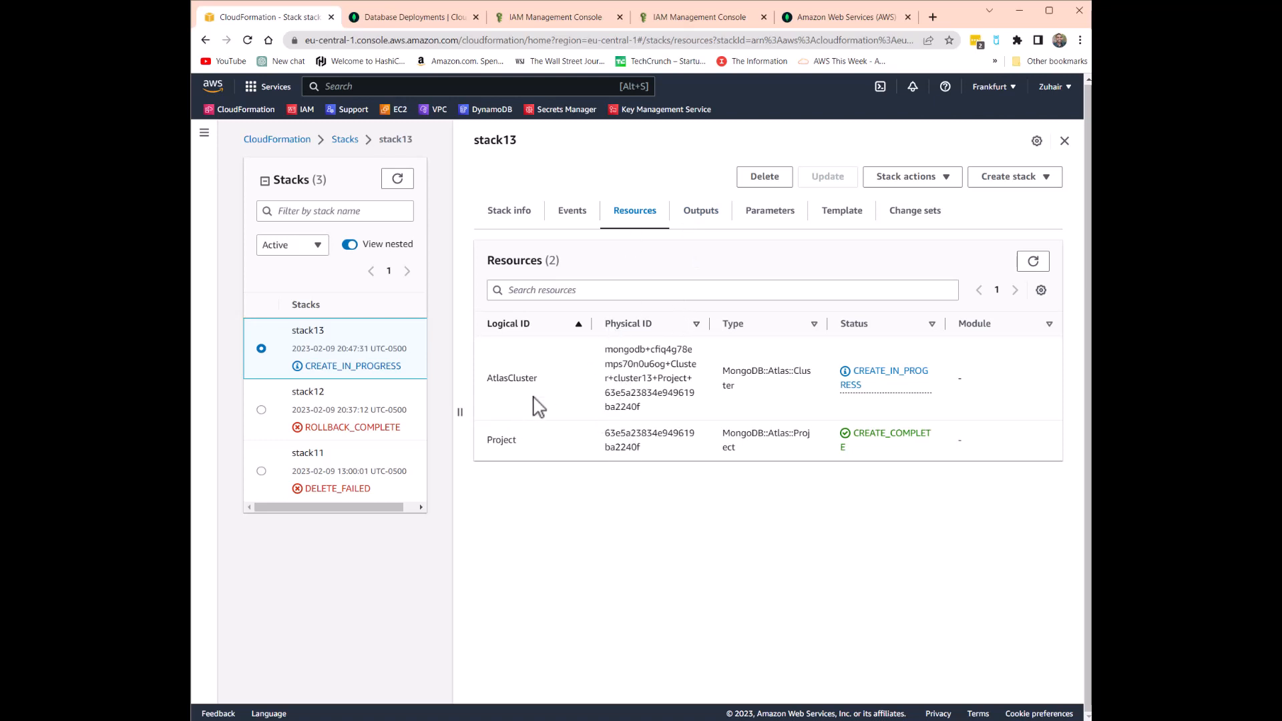
{"action": "left_click", "coordinate": [732, 224]}
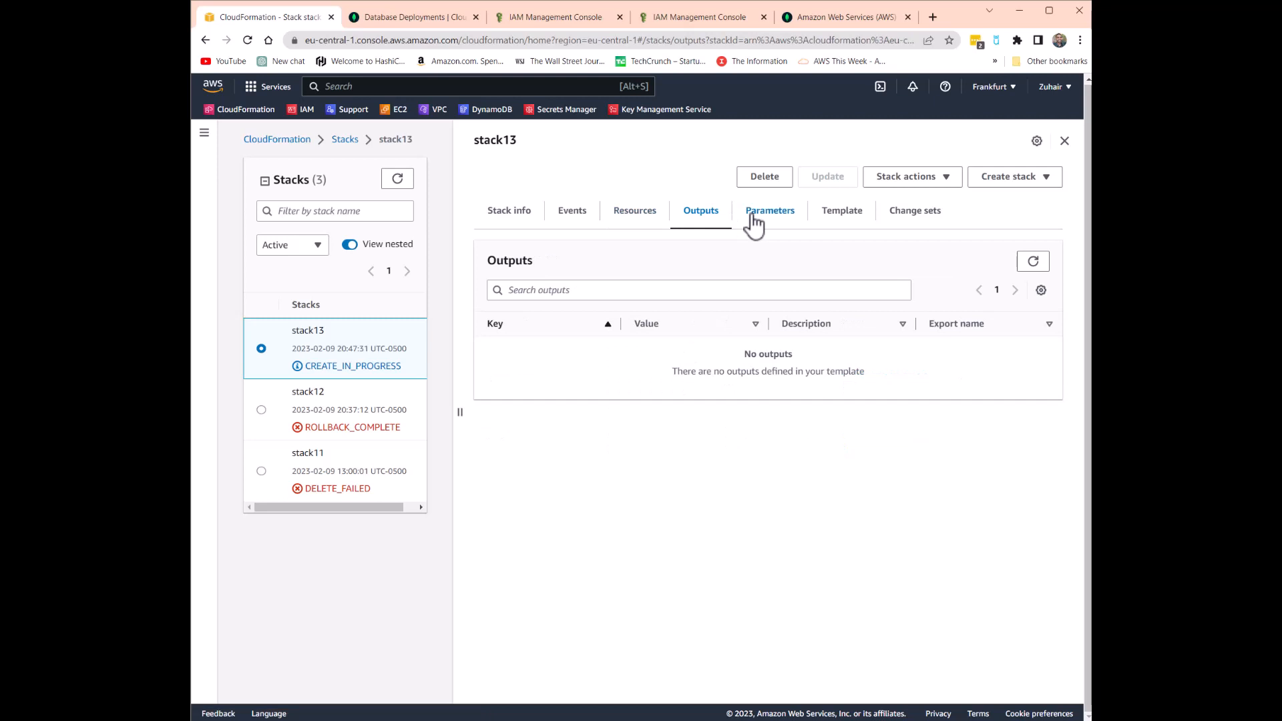
{"action": "left_click", "coordinate": [753, 224]}
{"action": "left_click", "coordinate": [834, 222]}
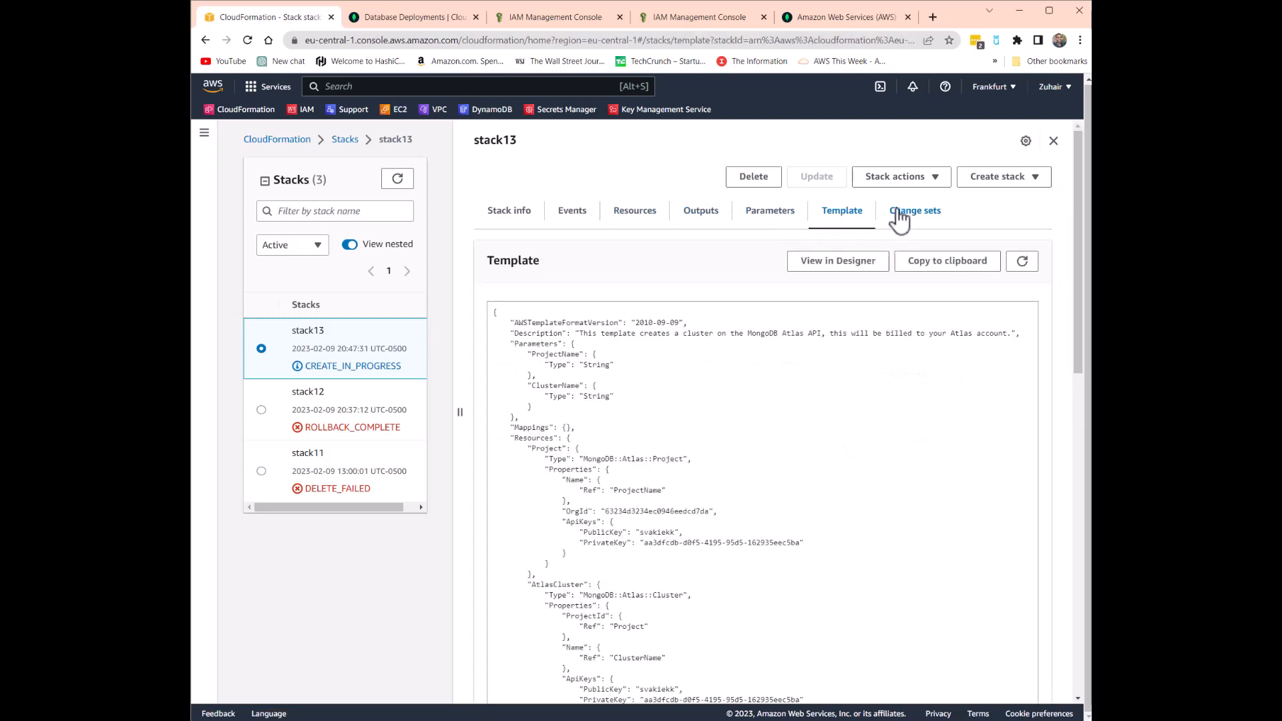
{"action": "left_click", "coordinate": [899, 217]}
{"action": "left_click", "coordinate": [690, 222]}
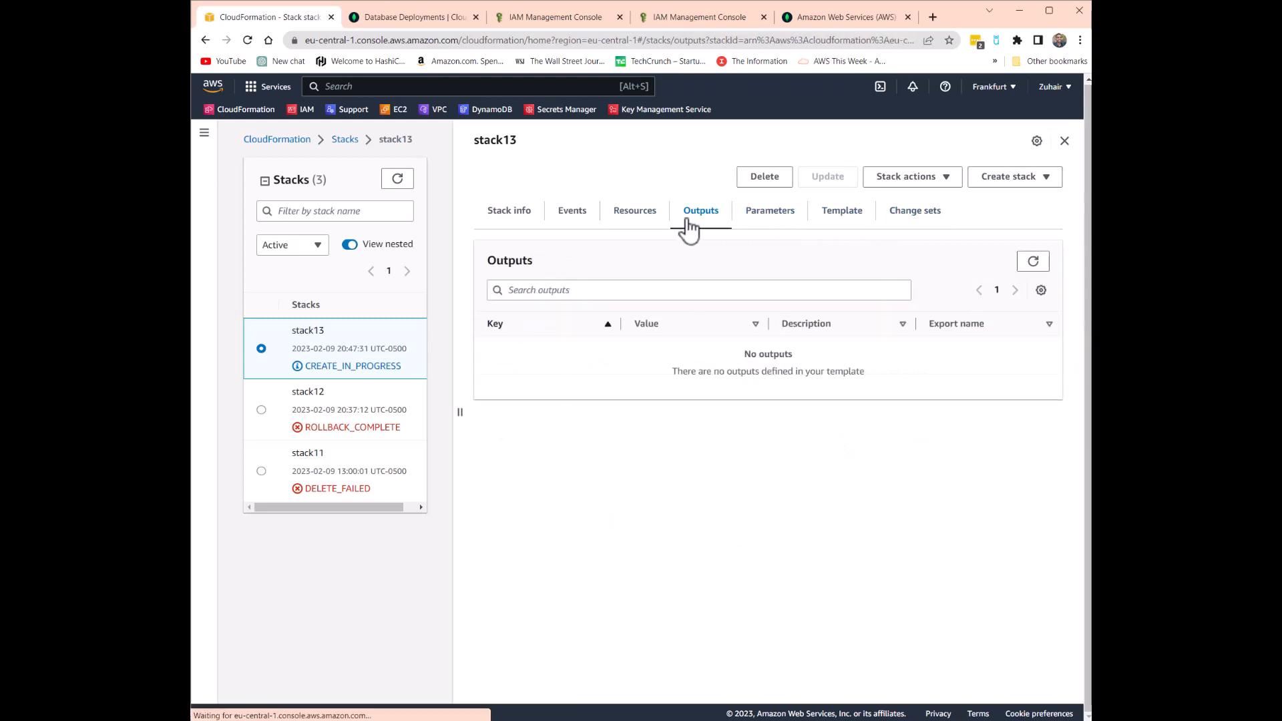
{"action": "left_click", "coordinate": [642, 219]}
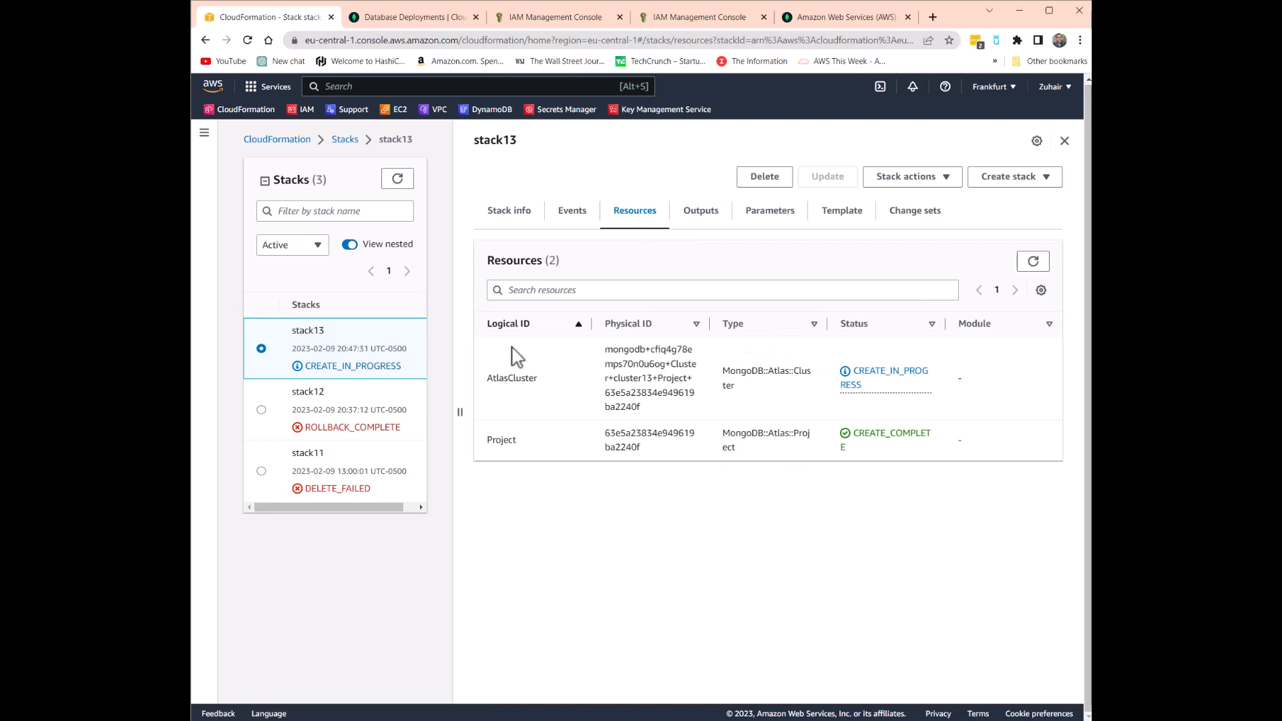
- Check the cluster in Atlas, then dismiss the stack deletion notifications in CloudFormation
{"action": "left_click", "coordinate": [394, 17]}
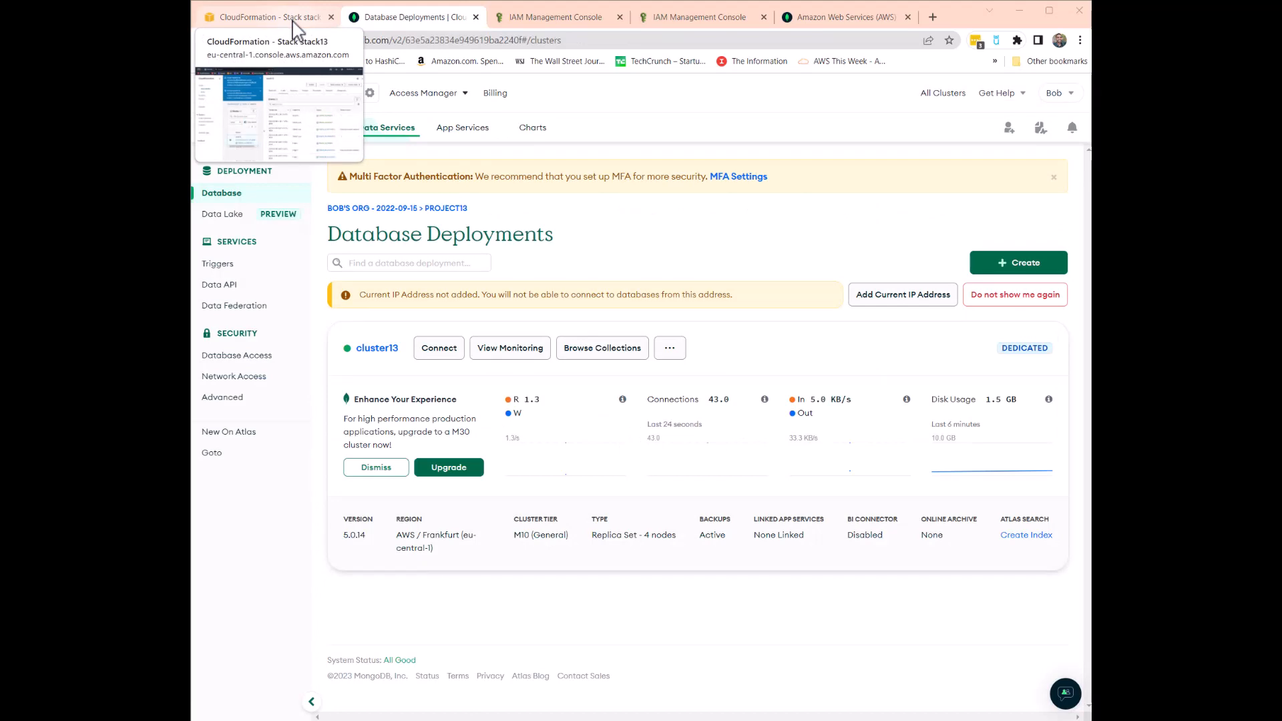
{"action": "left_click", "coordinate": [293, 21]}
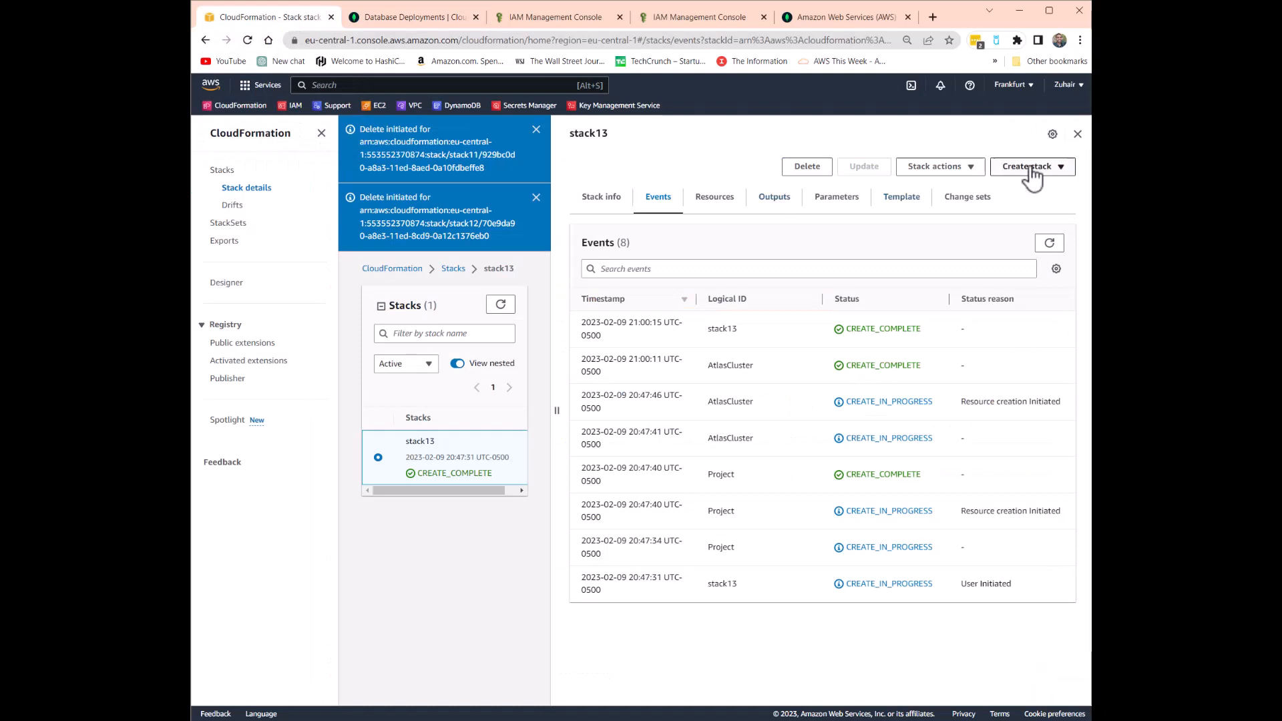
{"action": "left_click", "coordinate": [537, 134]}
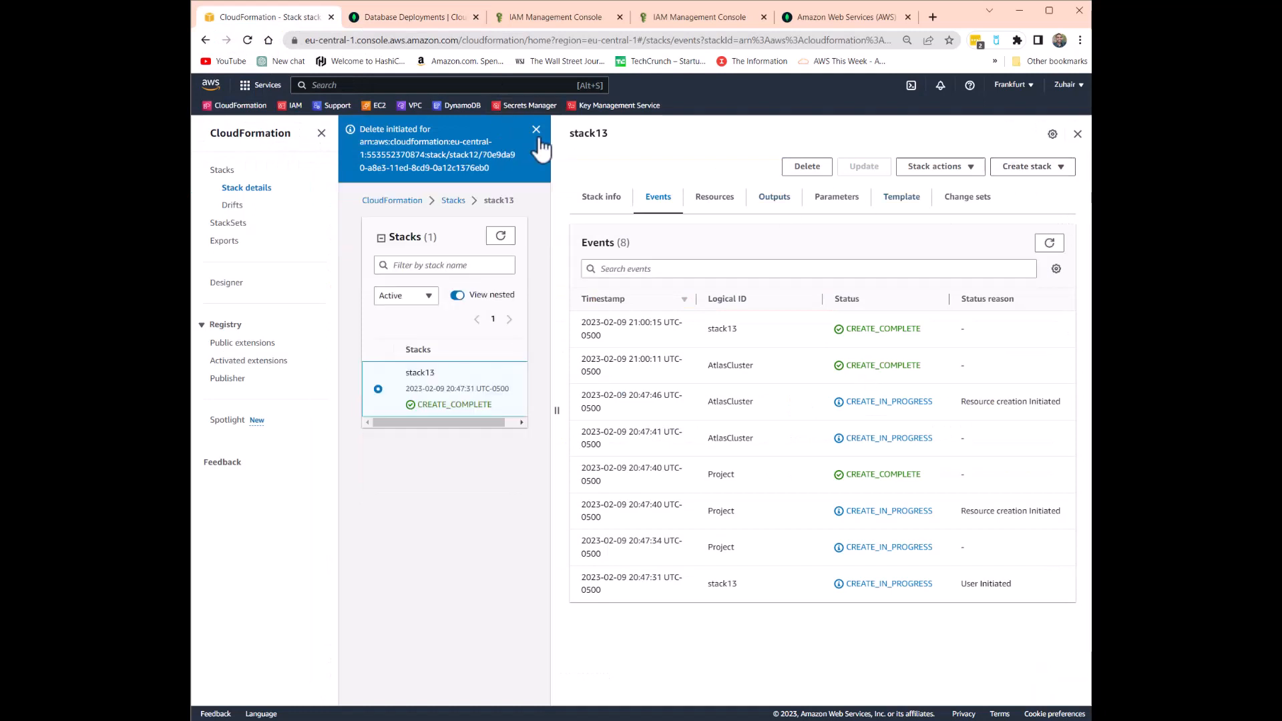
{"action": "left_click", "coordinate": [535, 131]}
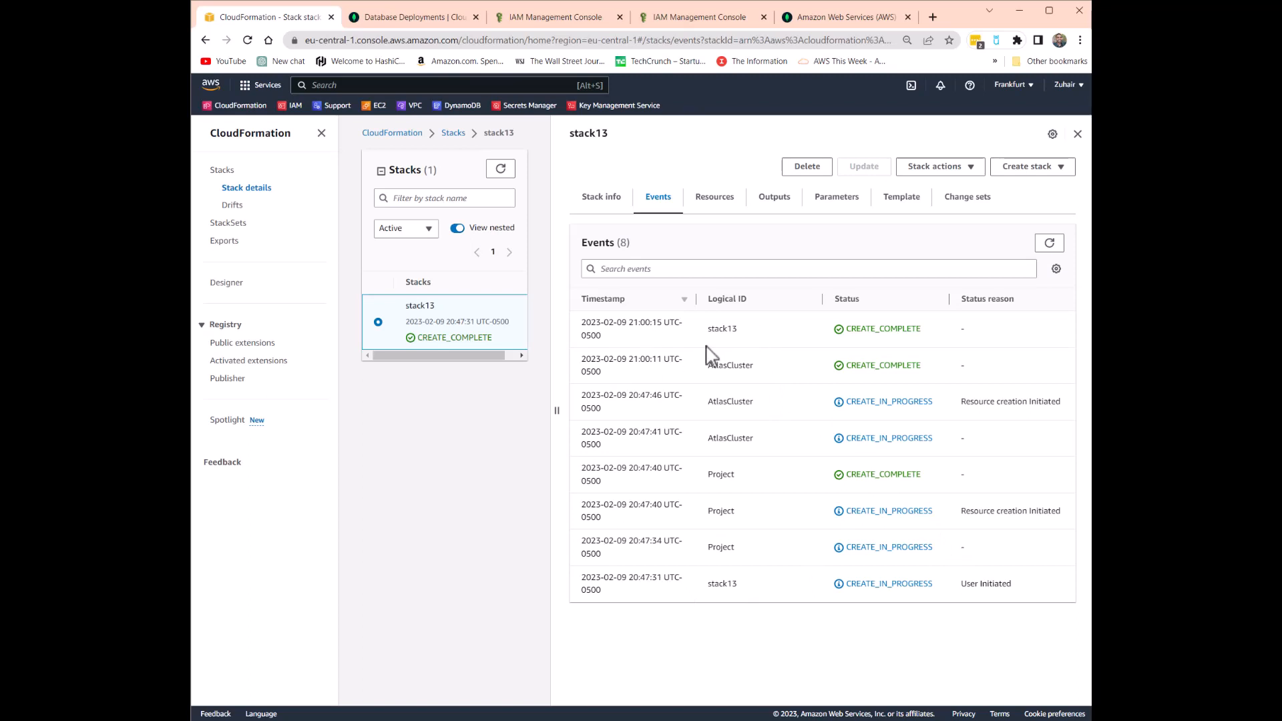
- Review stack13's resources, outputs, parameters, events, change sets and full template
{"action": "left_click", "coordinate": [754, 196]}
{"action": "left_click", "coordinate": [730, 199]}
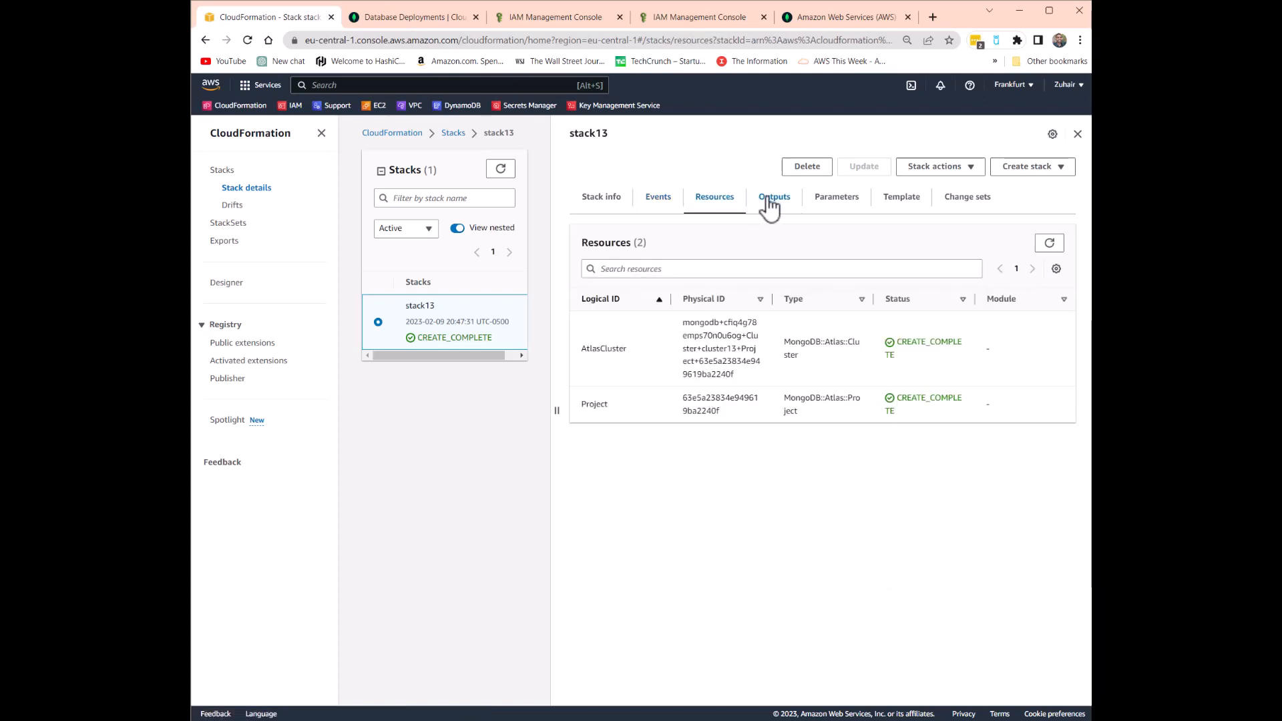
{"action": "left_click", "coordinate": [771, 200]}
{"action": "left_click", "coordinate": [1044, 247]}
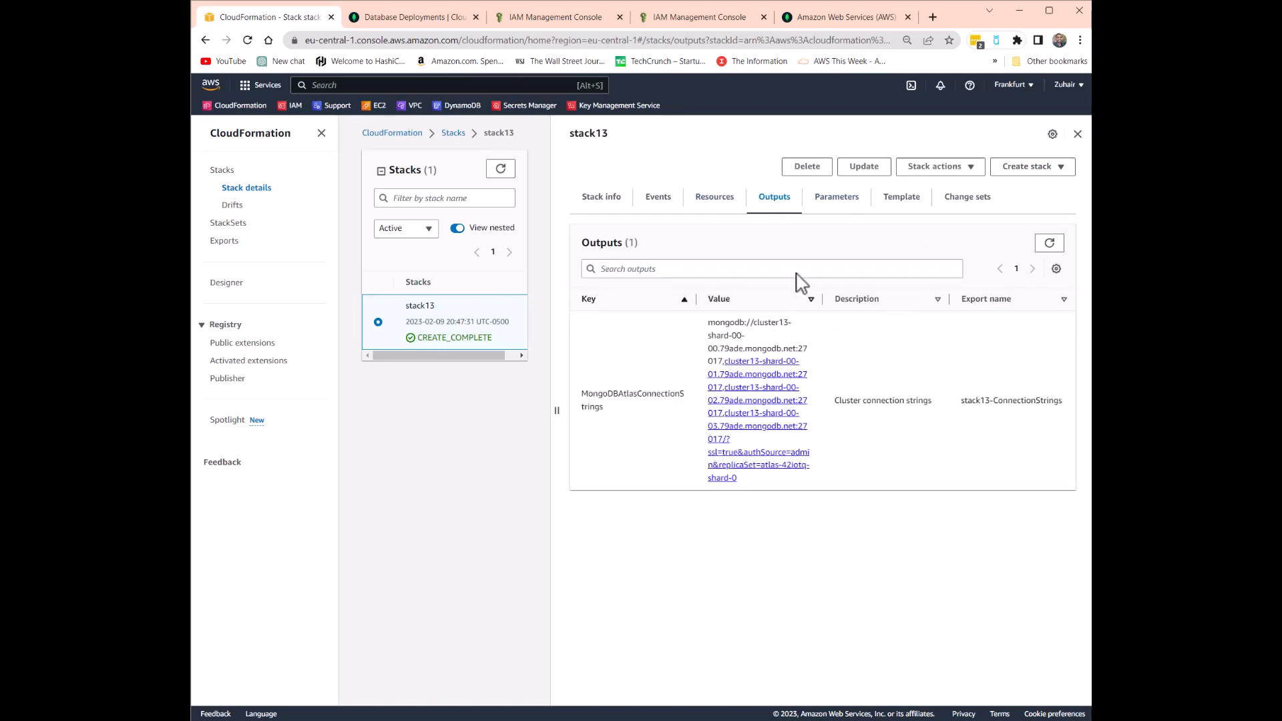
{"action": "left_click", "coordinate": [831, 199]}
{"action": "left_click", "coordinate": [758, 201]}
{"action": "left_click", "coordinate": [721, 202]}
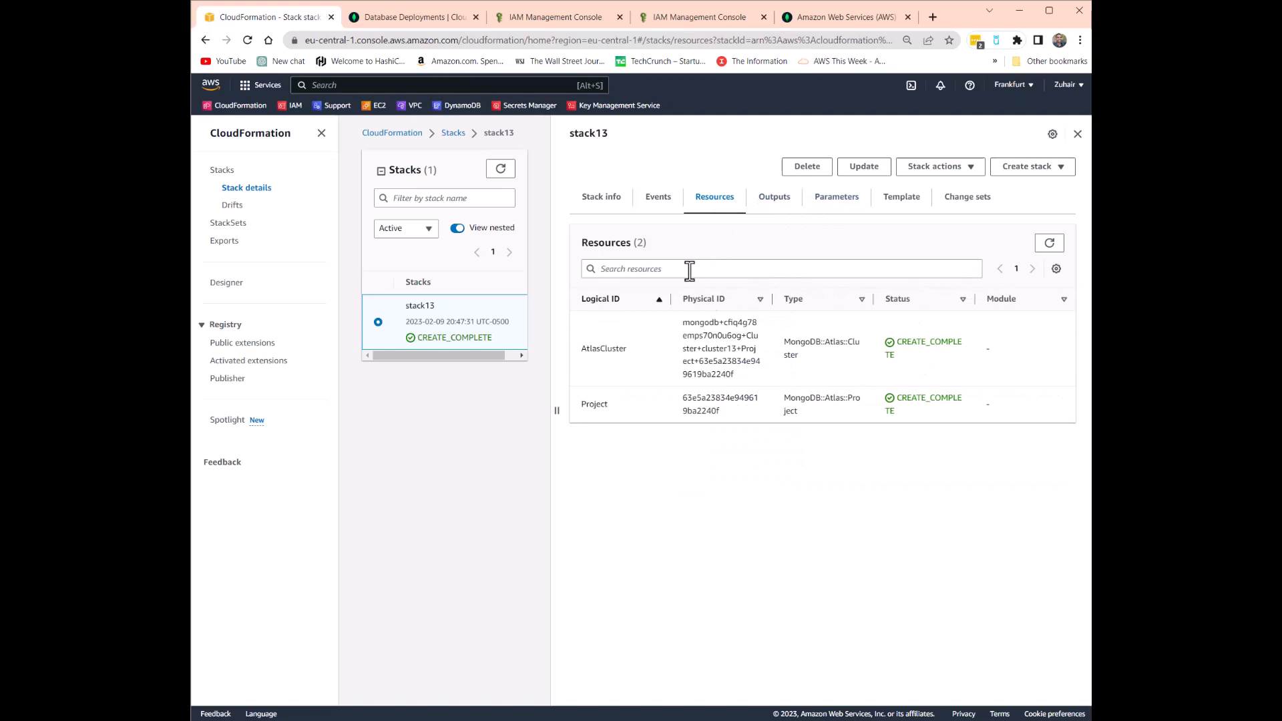
{"action": "left_click", "coordinate": [658, 199]}
{"action": "left_click", "coordinate": [936, 200]}
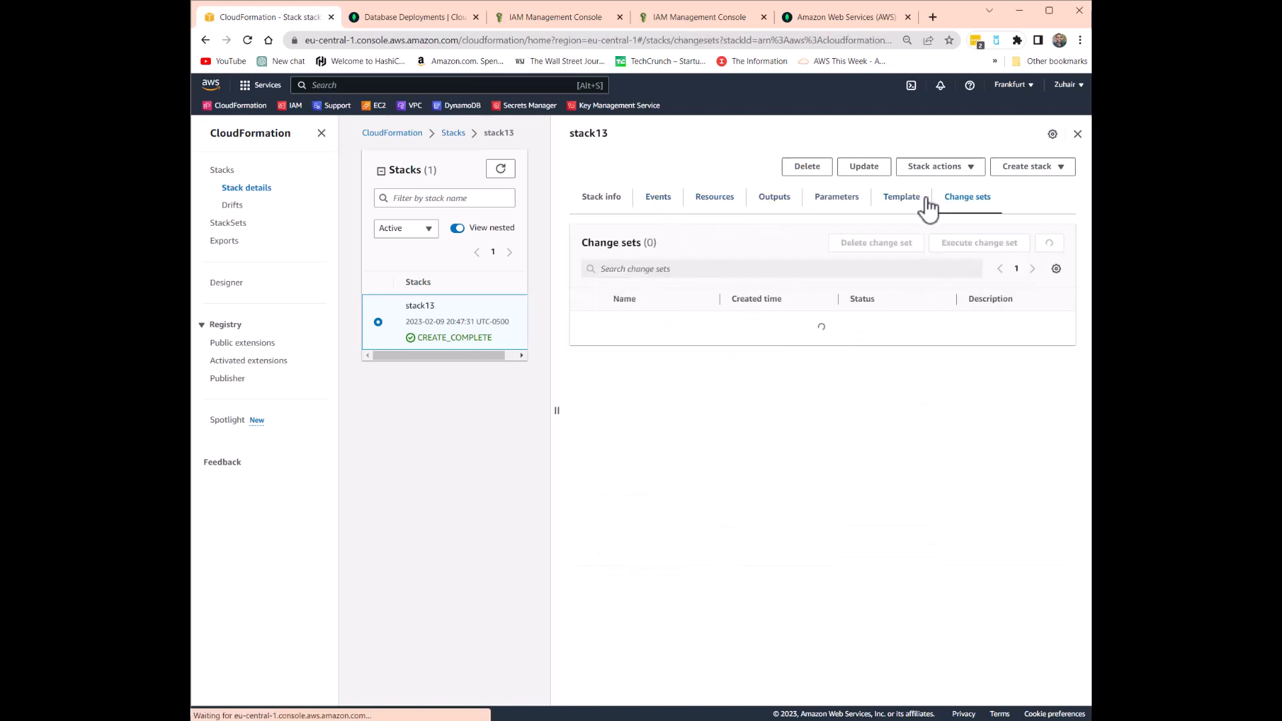
{"action": "left_click", "coordinate": [911, 207]}
{"action": "scroll", "coordinate": [848, 417], "scroll_direction": "down", "scroll_amount": 15}
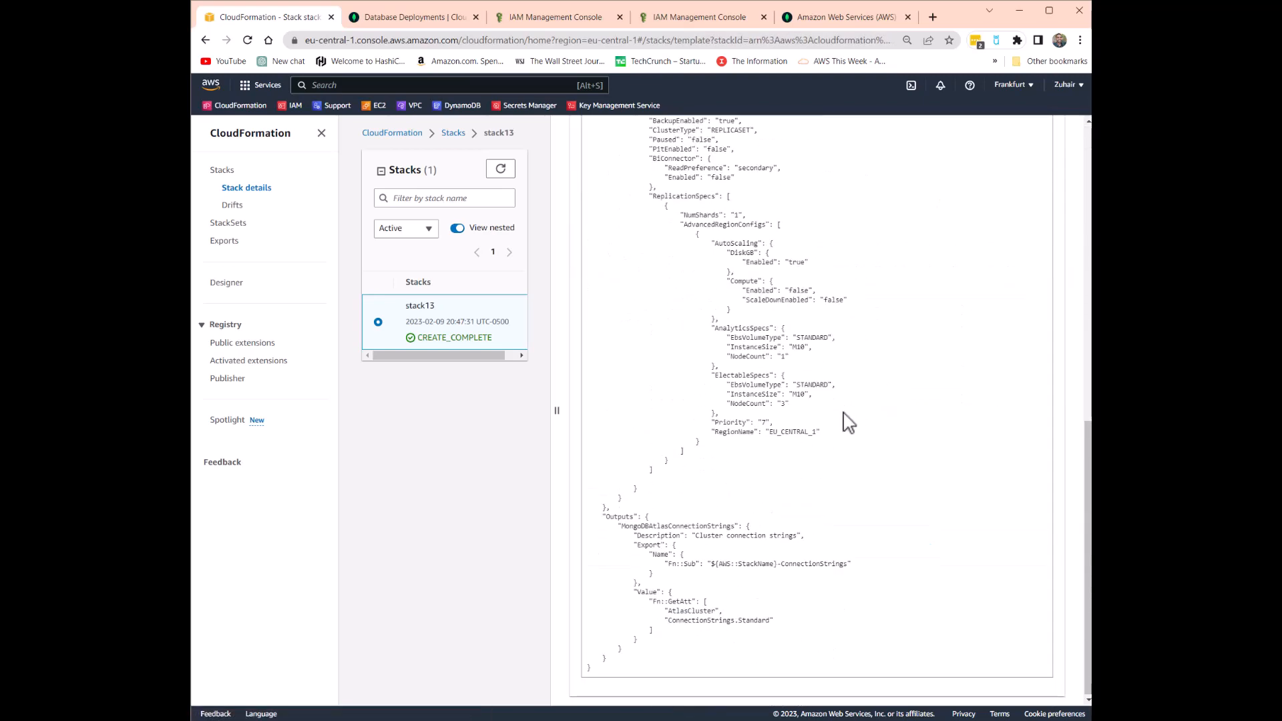
{"action": "scroll", "coordinate": [848, 422], "scroll_direction": "up", "scroll_amount": 15}
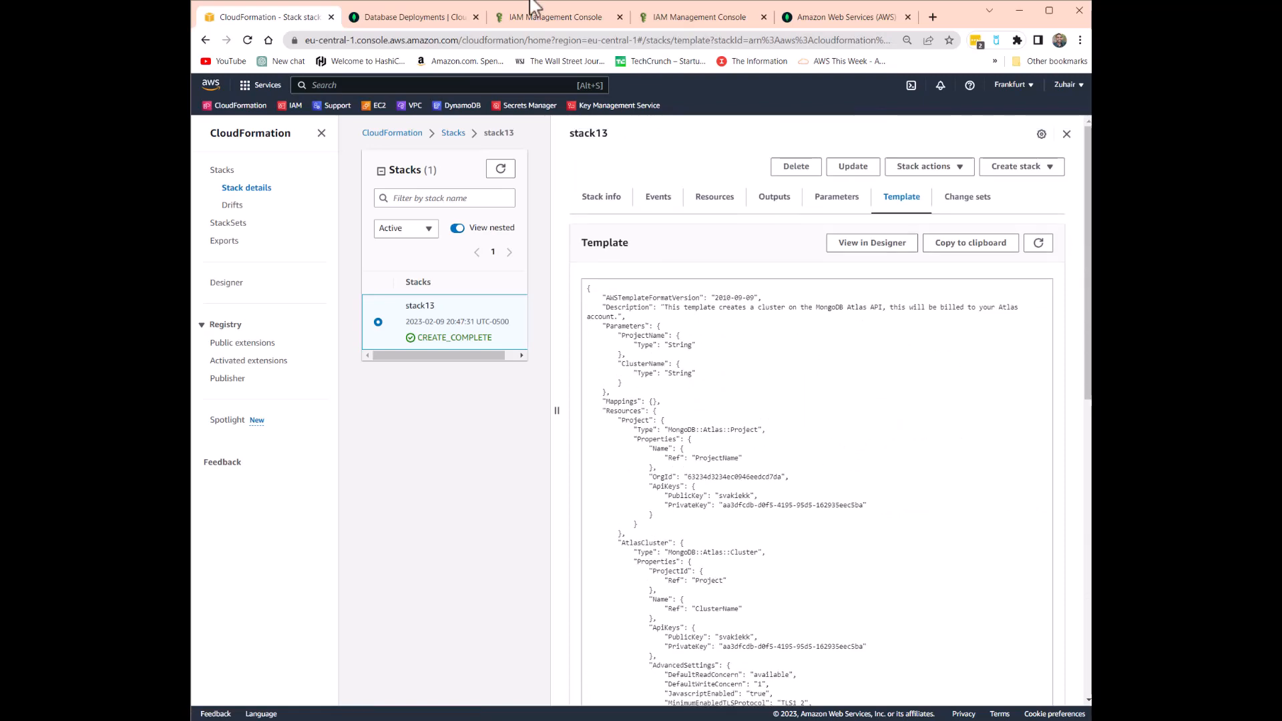
- Inspect cluster13's region and version in Atlas against the stack template
{"action": "left_click", "coordinate": [424, 20]}
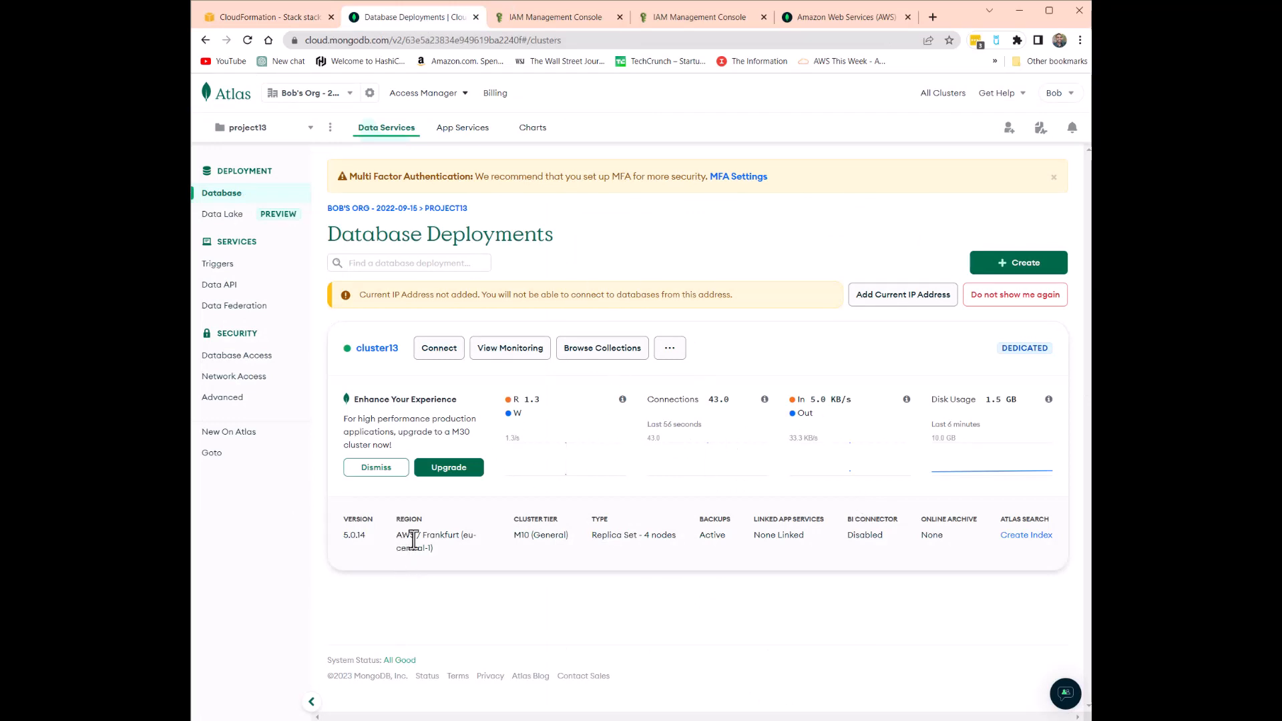
{"action": "left_click_drag", "start_coordinate": [402, 535], "coordinate": [444, 552]}
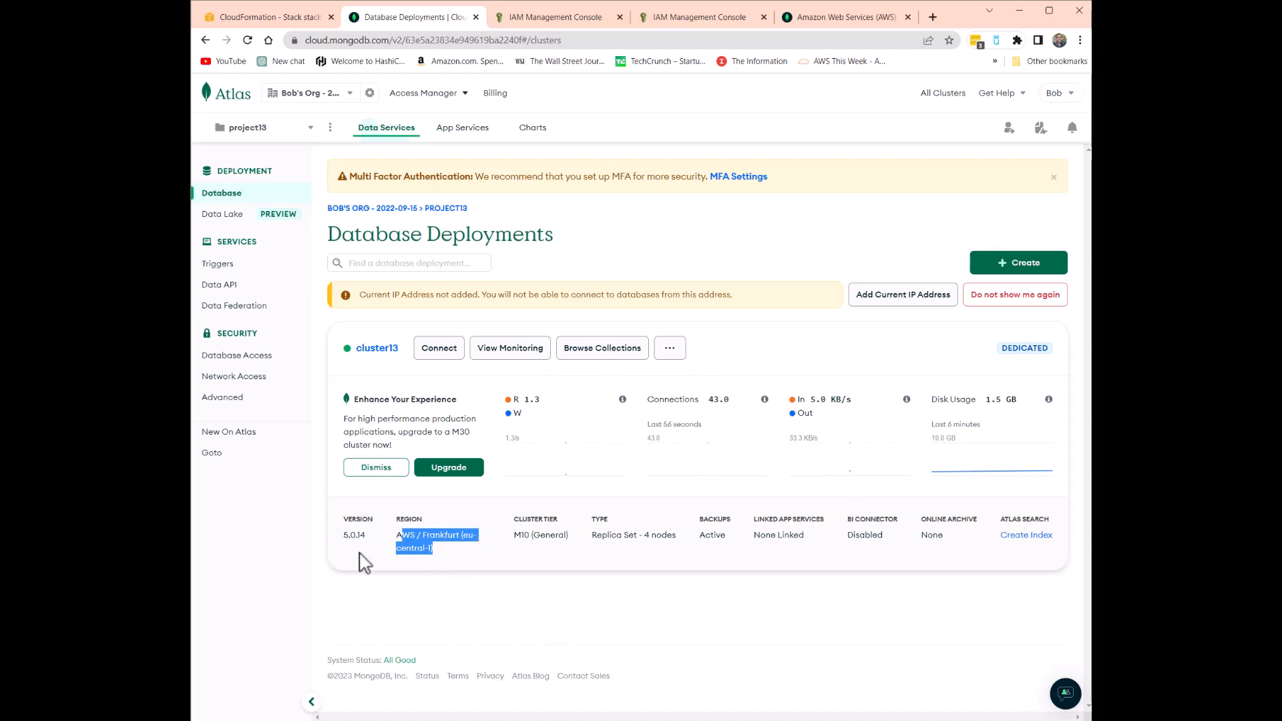
{"action": "left_click_drag", "start_coordinate": [345, 541], "coordinate": [370, 540]}
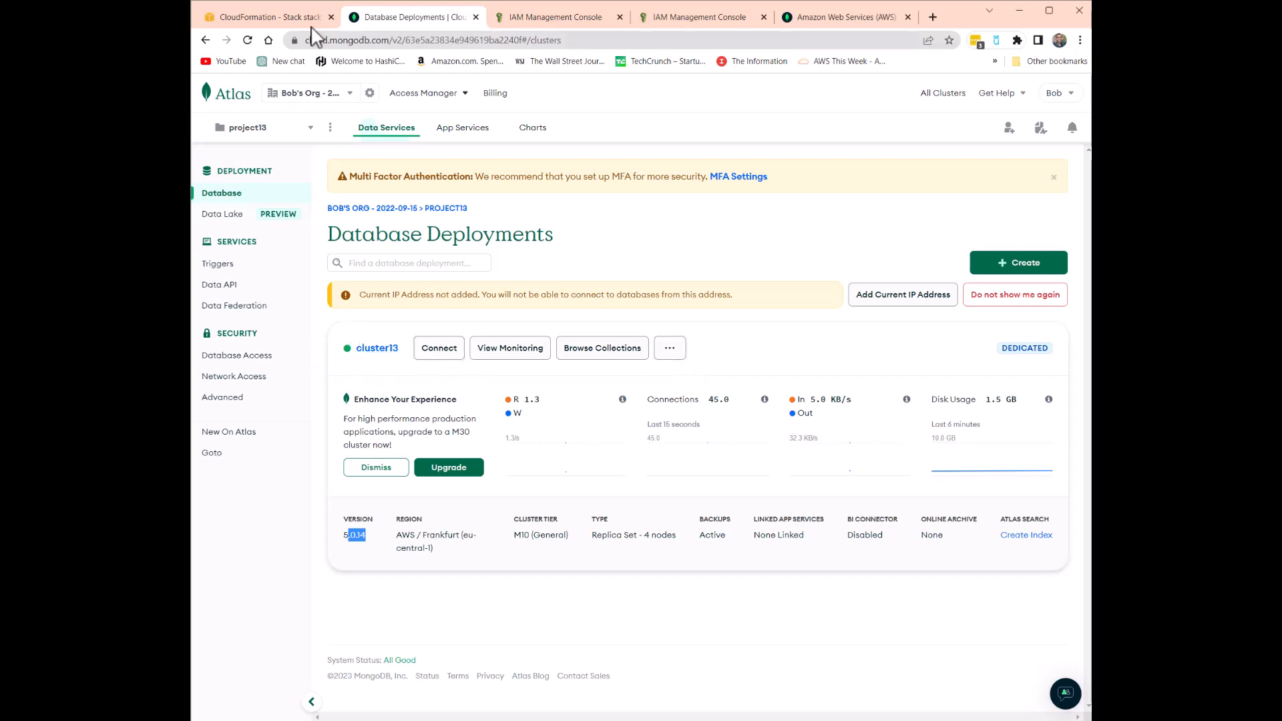
{"action": "left_click", "coordinate": [281, 18]}
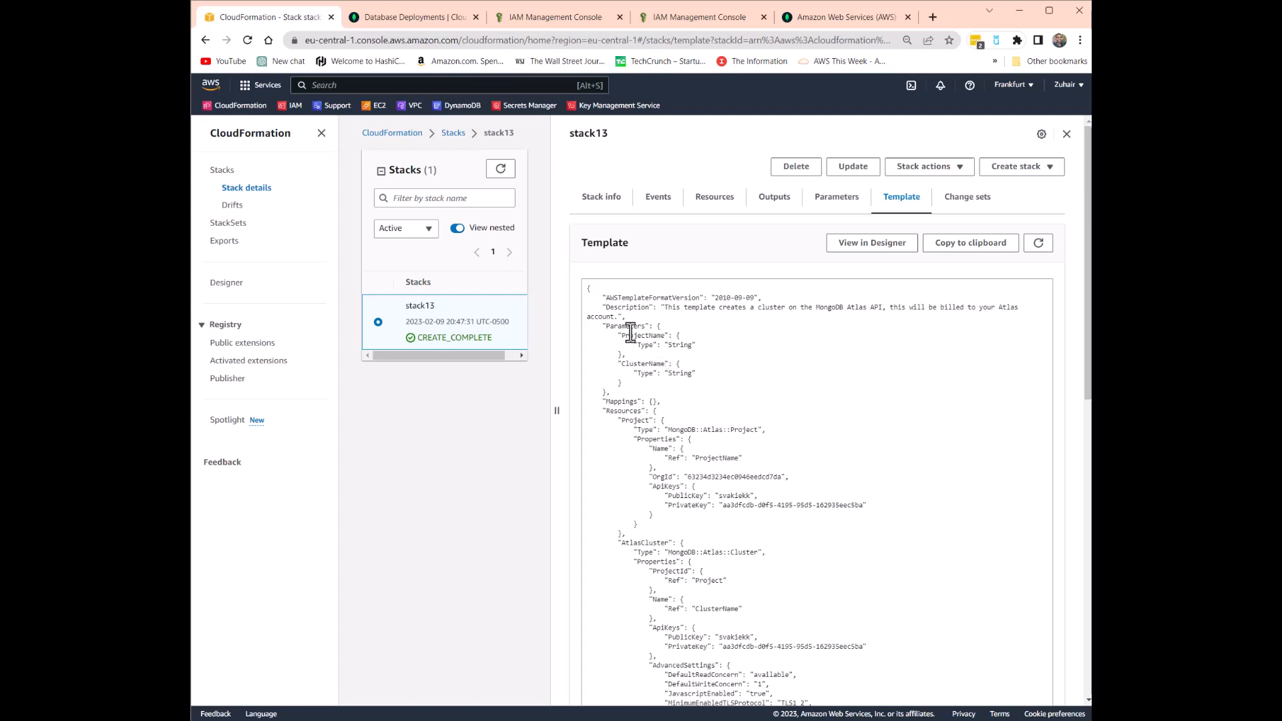
{"action": "left_click", "coordinate": [399, 18]}
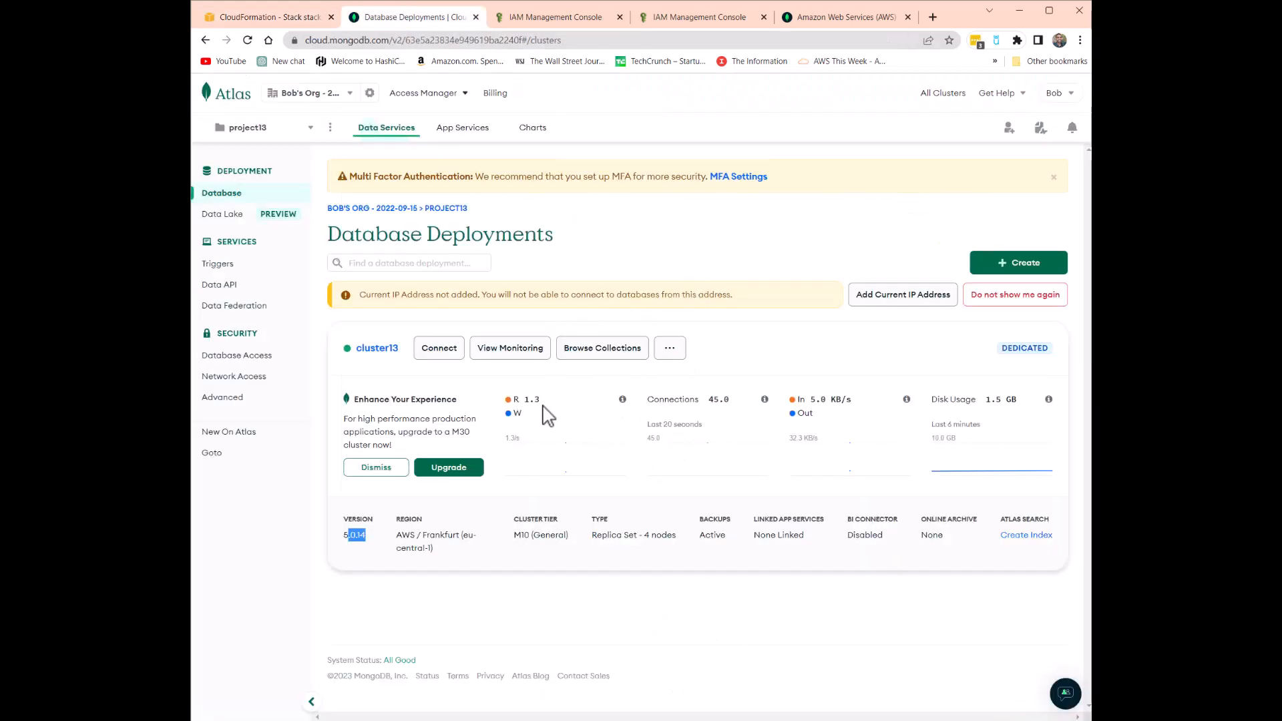
- Open the connect dialog for cluster13 and add the access-from-anywhere IP address 0.0.0.0/0 to its access list
{"action": "left_click", "coordinate": [388, 353]}
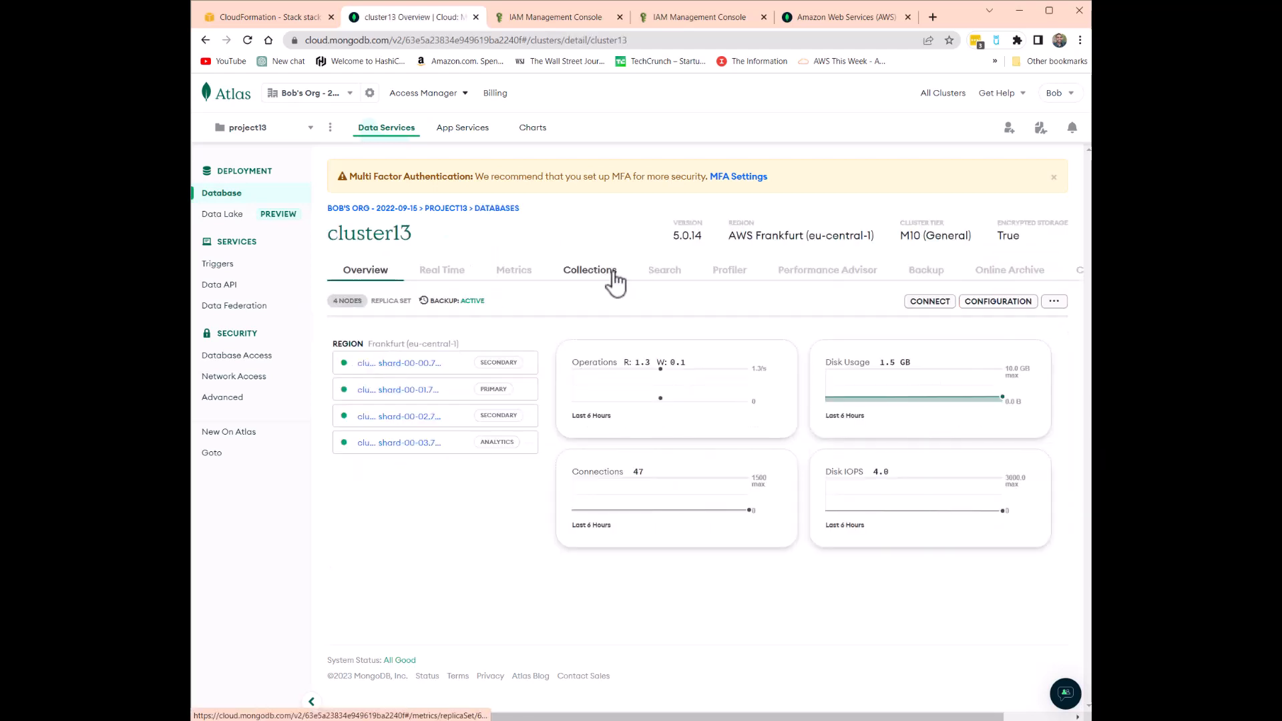
{"action": "left_click", "coordinate": [221, 194]}
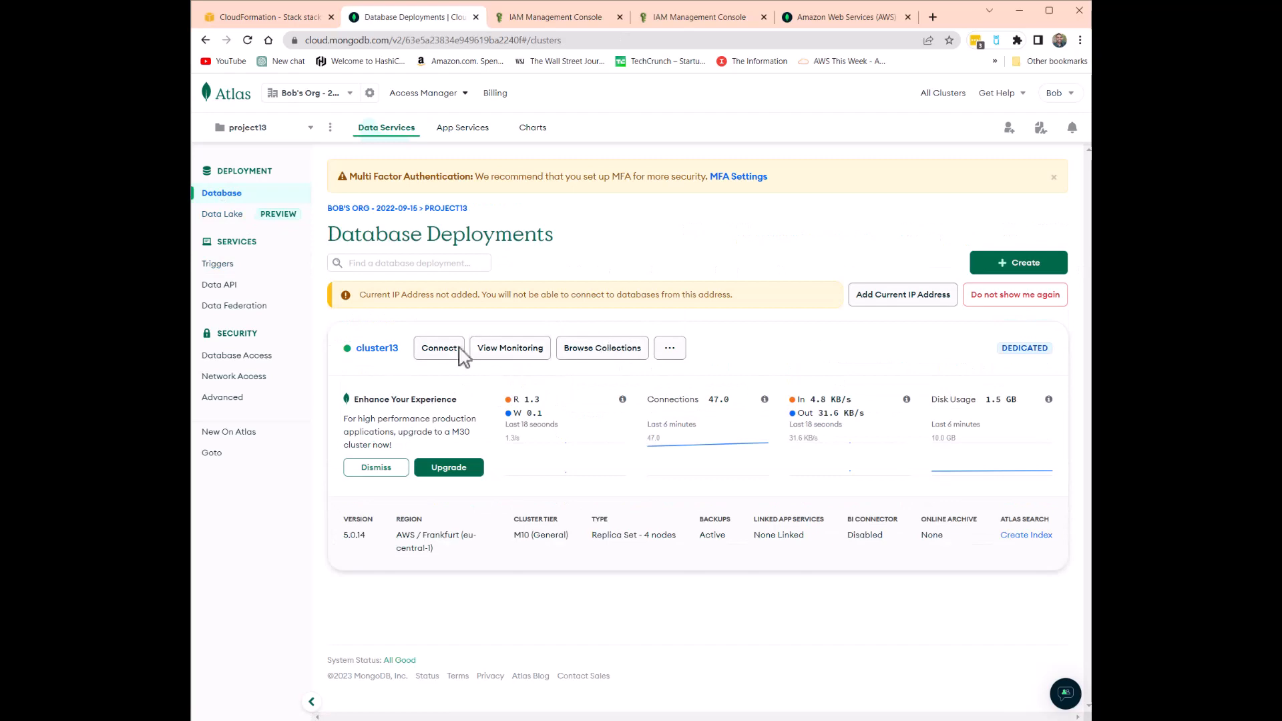
{"action": "left_click", "coordinate": [440, 349]}
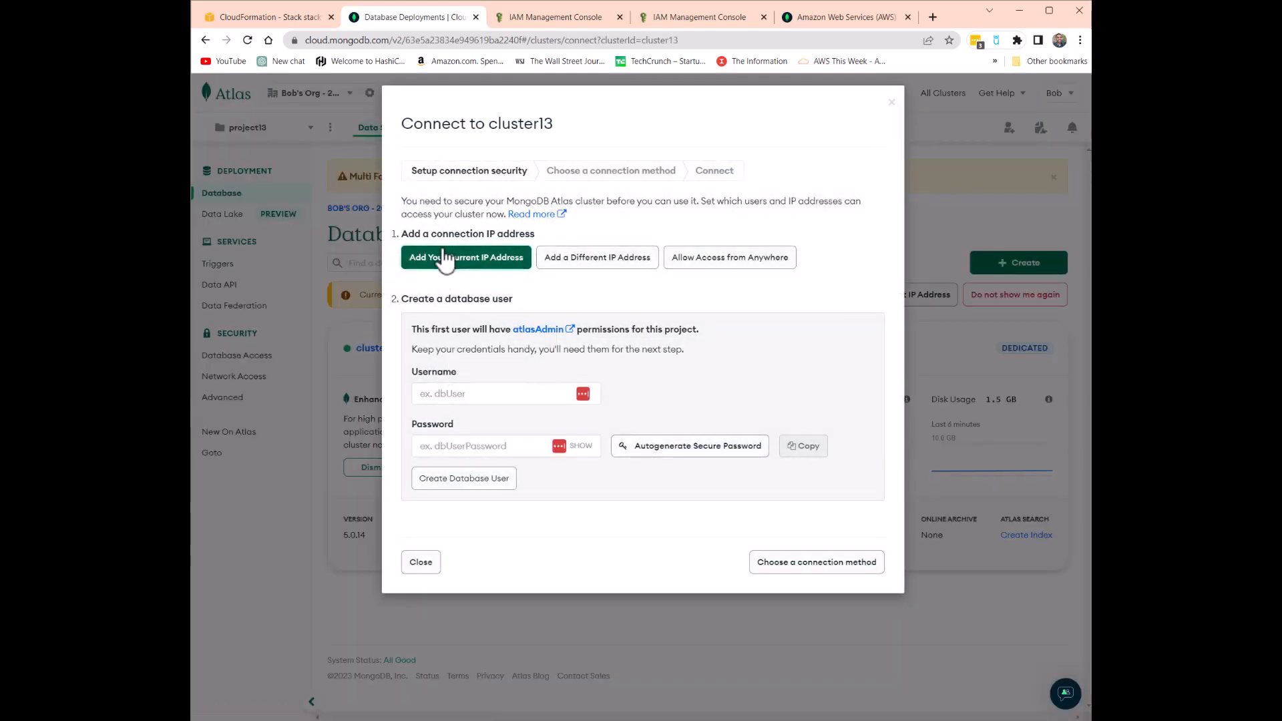
{"action": "left_click_drag", "start_coordinate": [436, 234], "coordinate": [496, 235]}
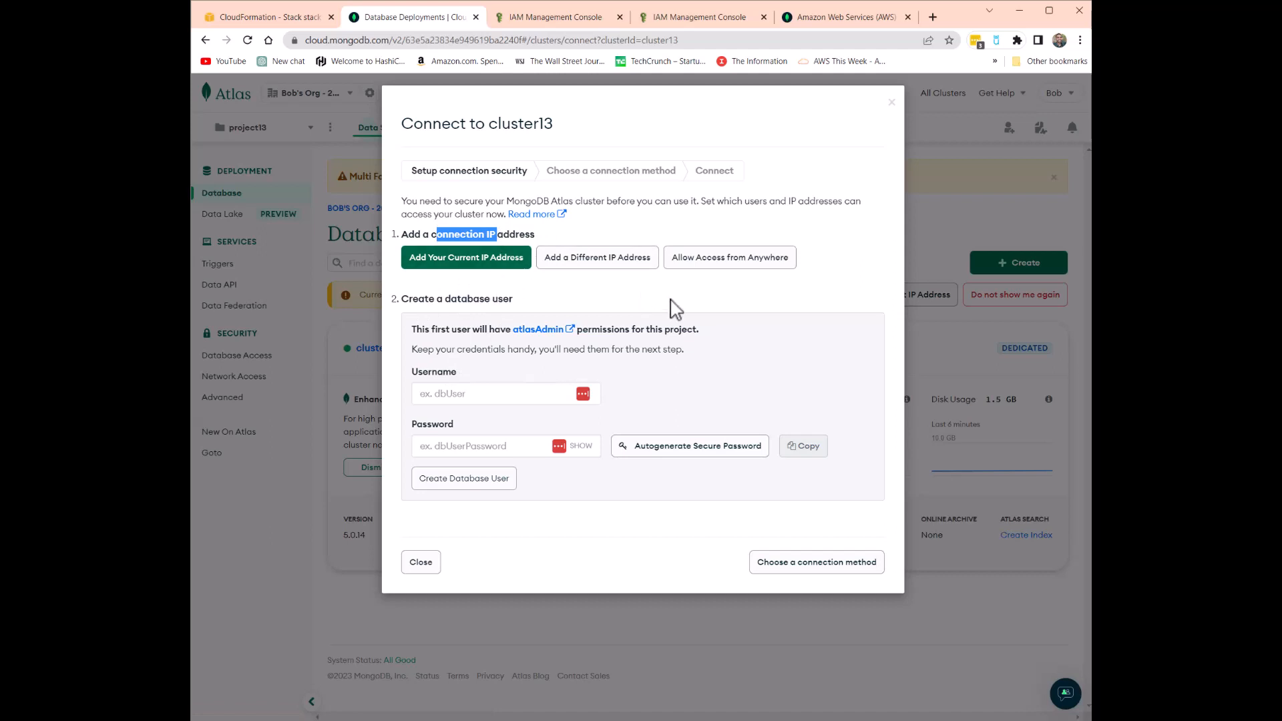
{"action": "left_click", "coordinate": [695, 275]}
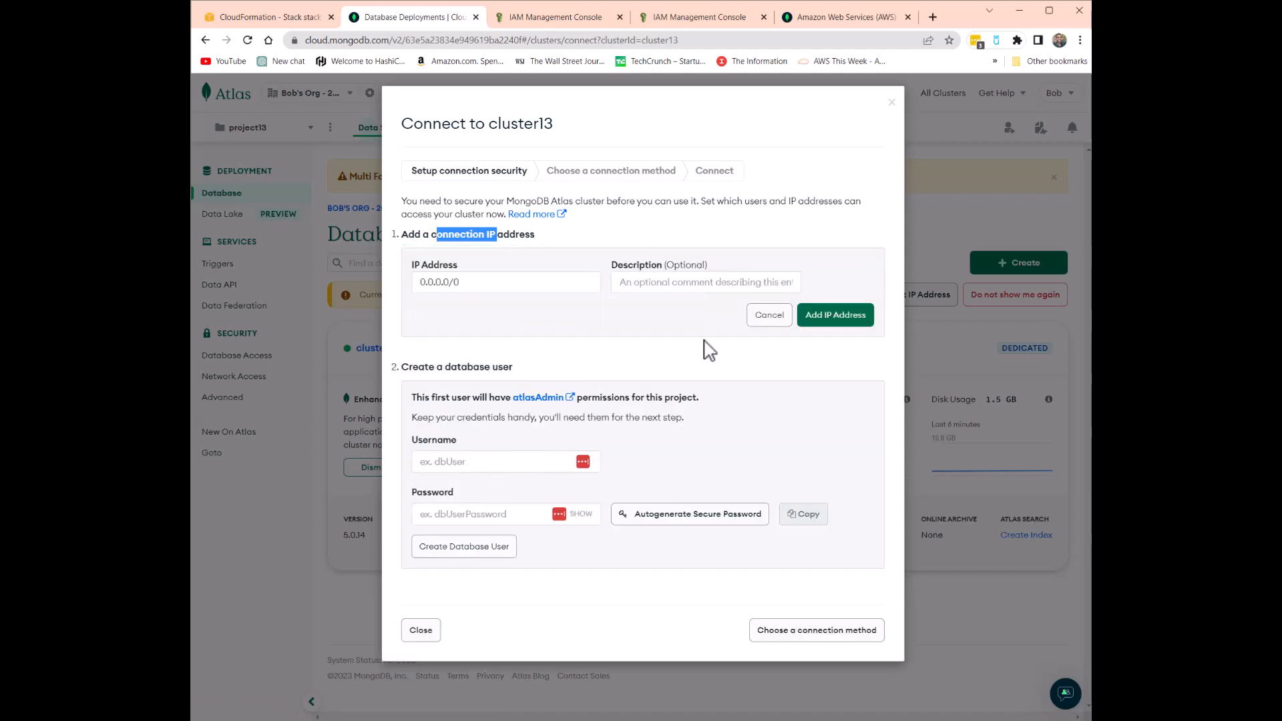
{"action": "left_click", "coordinate": [833, 320]}
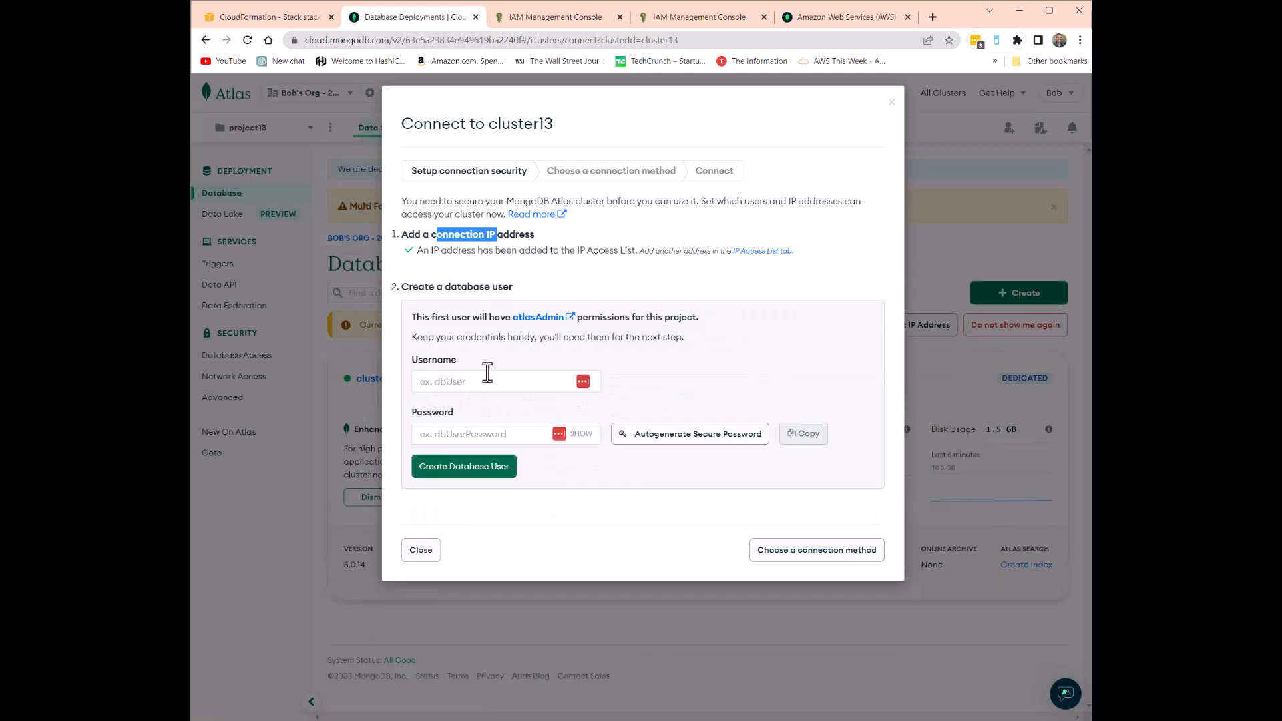
- Create a database user named test and enter its password
{"action": "left_click", "coordinate": [486, 378]}
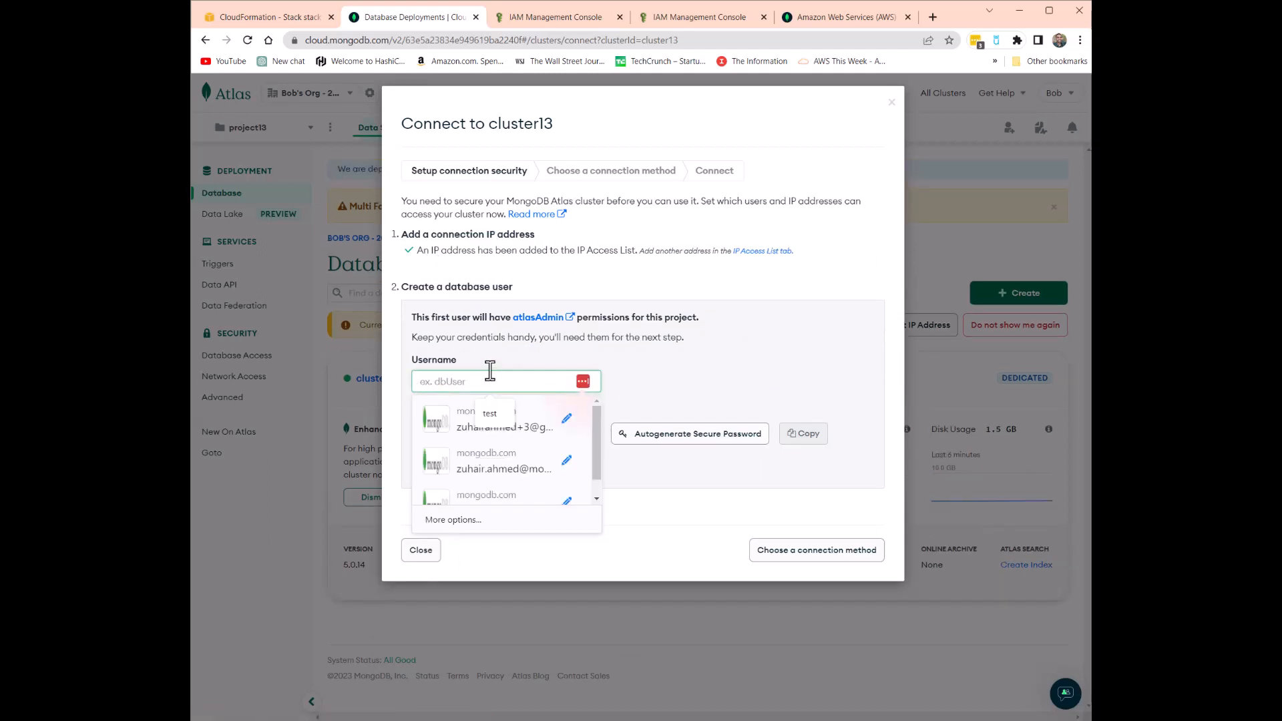
{"action": "left_click", "coordinate": [478, 435]}
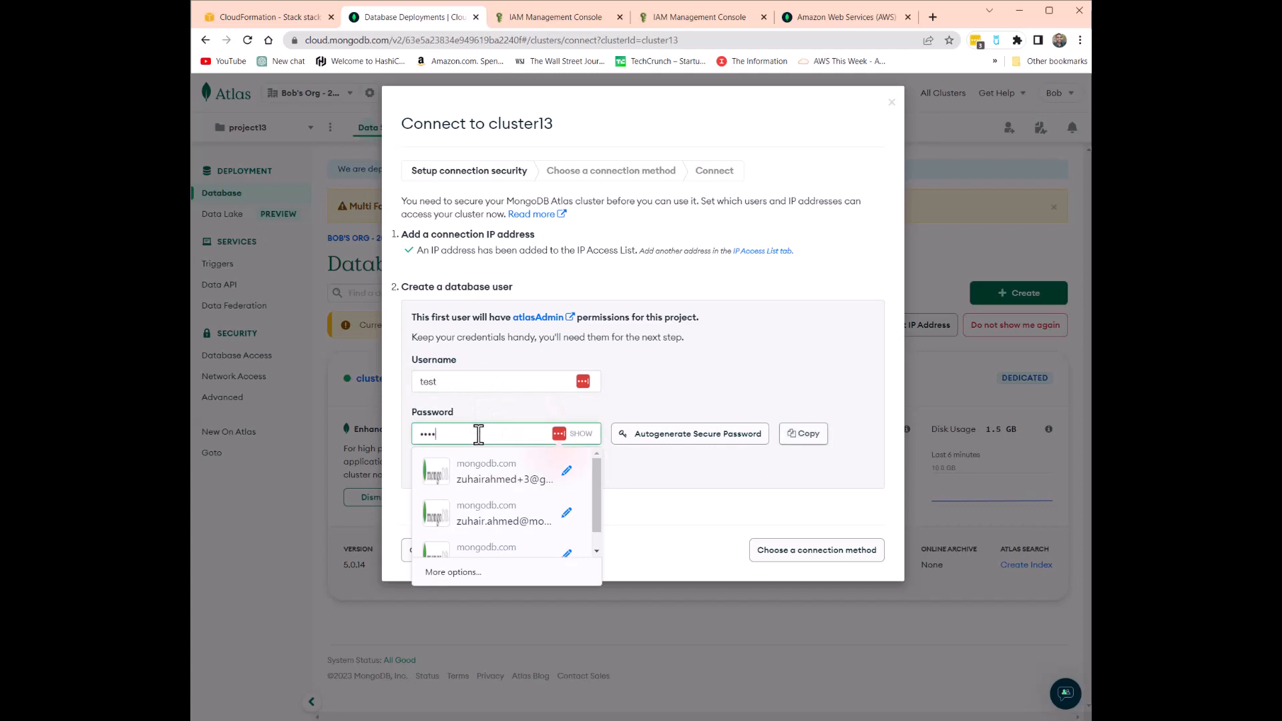
{"action": "left_click", "coordinate": [478, 467]}
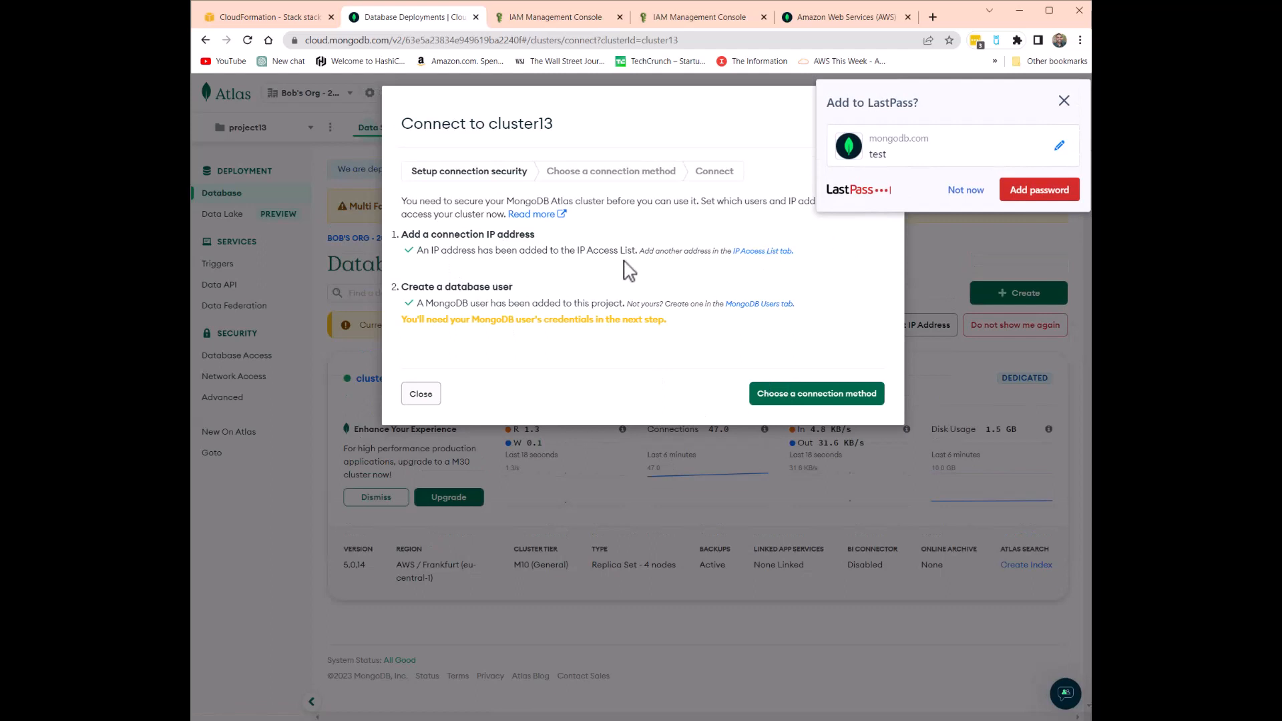
- Choose to connect using MongoDB Compass, indicating that Compass is already installed
{"action": "left_click", "coordinate": [759, 398]}
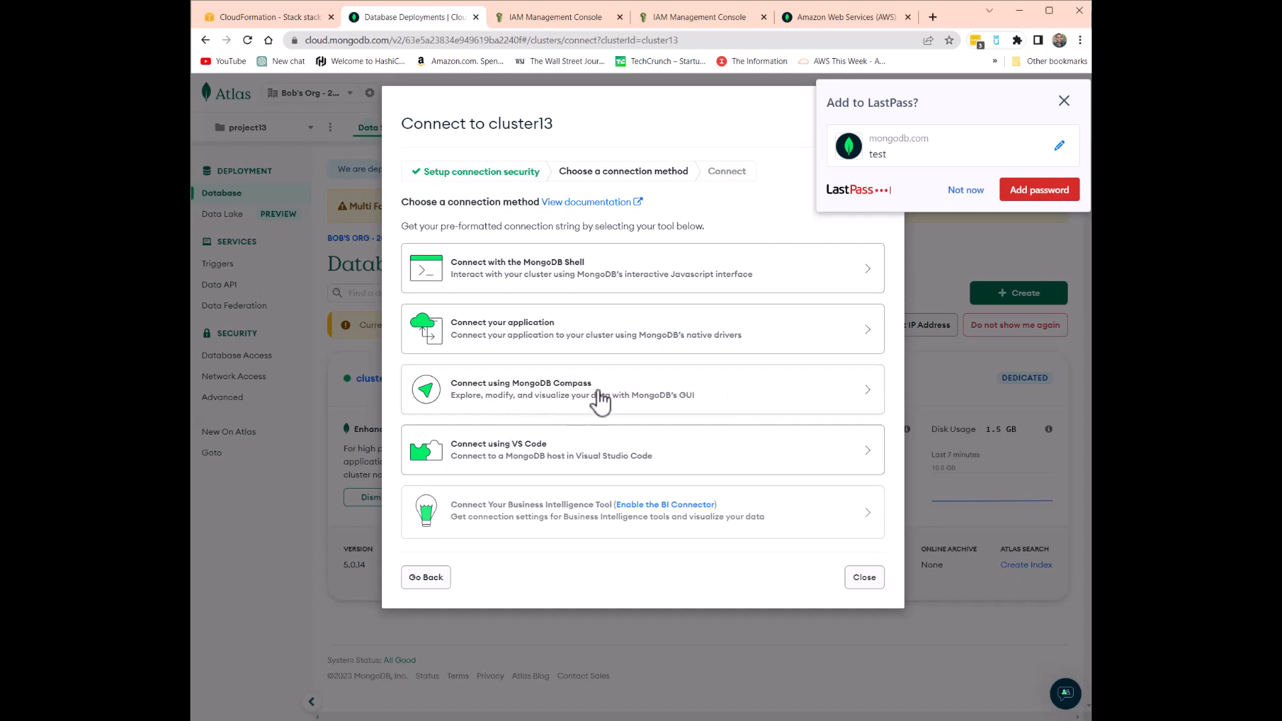
{"action": "left_click", "coordinate": [656, 412]}
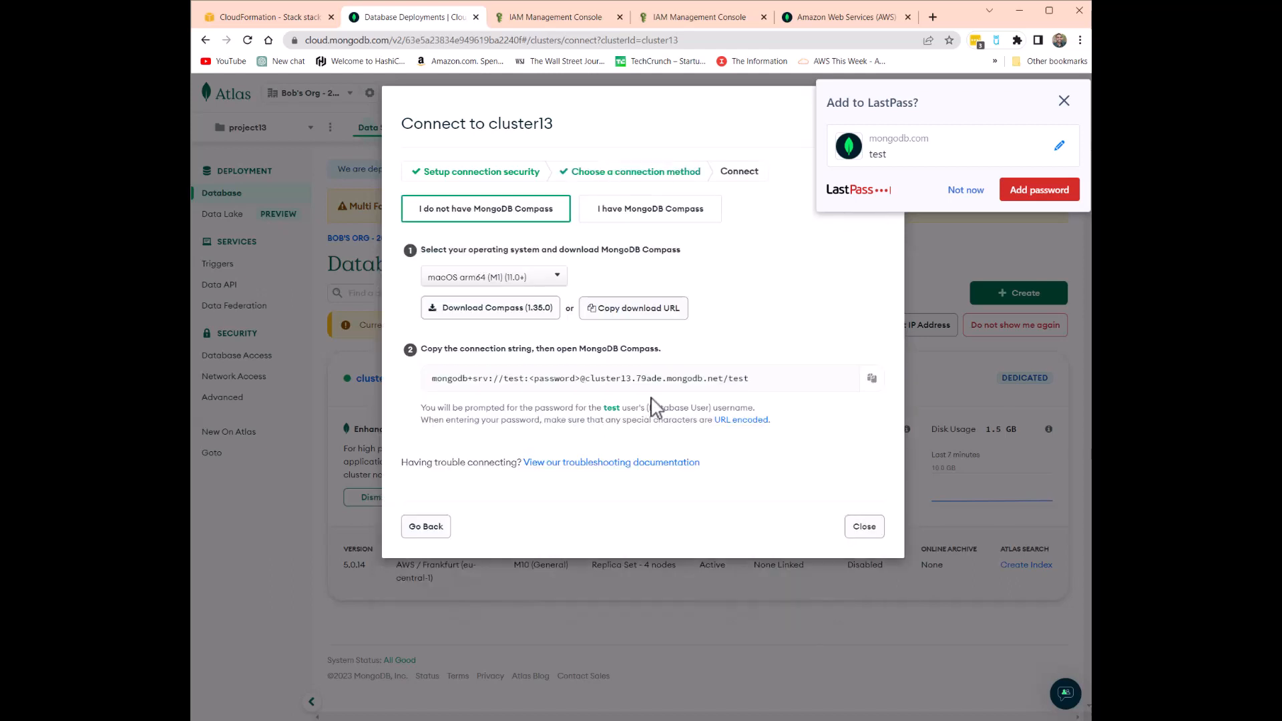
{"action": "left_click", "coordinate": [634, 219]}
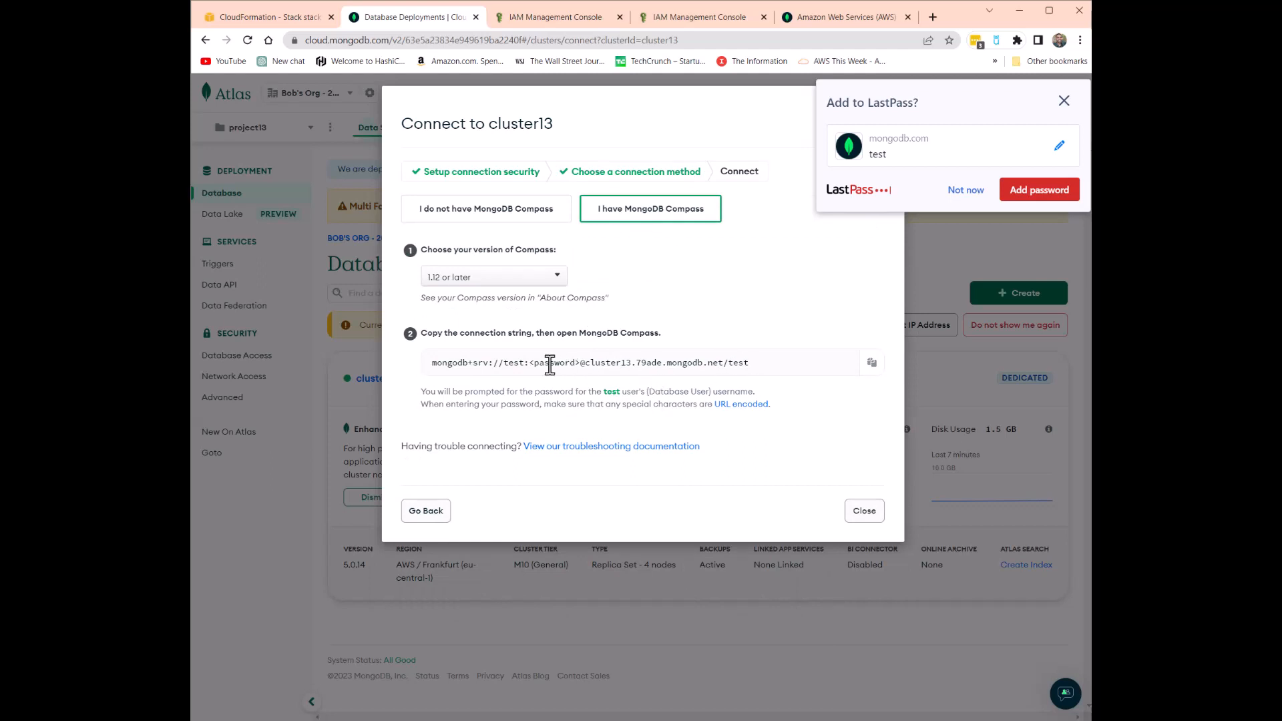
- Copy the cluster's Compass connection string and dismiss the password-manager save prompt
{"action": "left_click_drag", "start_coordinate": [455, 367], "coordinate": [722, 368]}
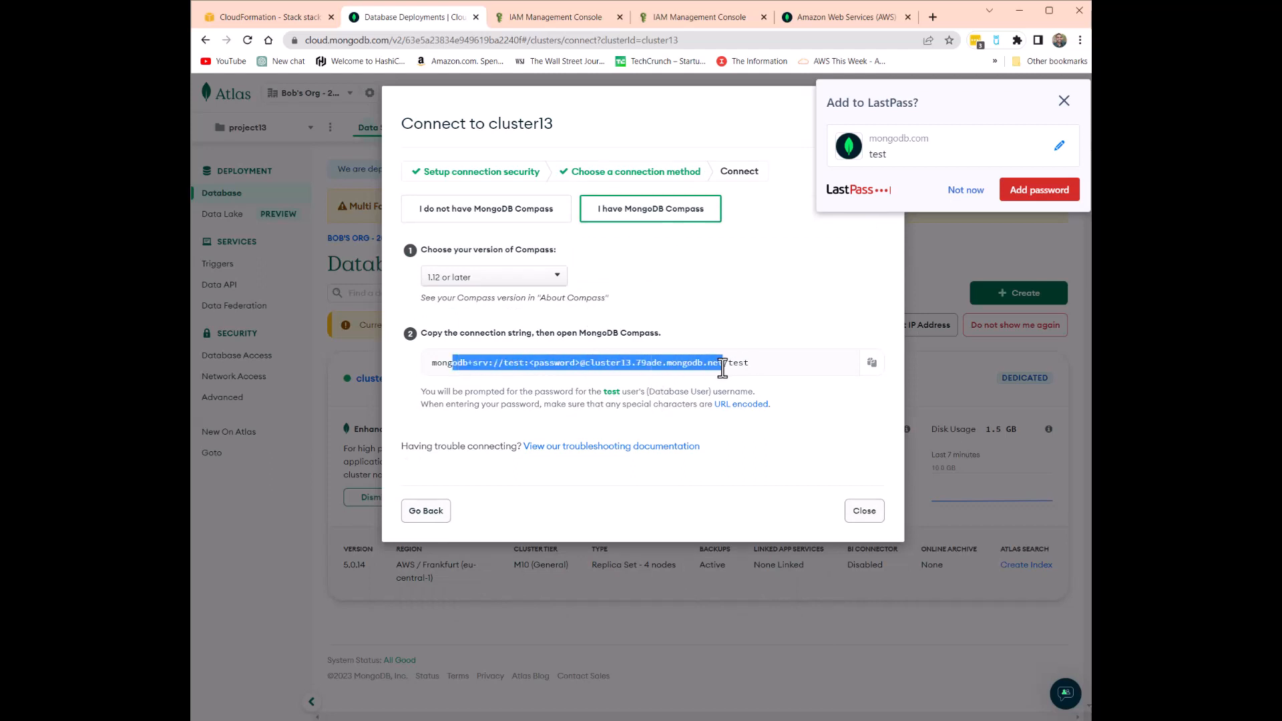
{"action": "left_click", "coordinate": [870, 363]}
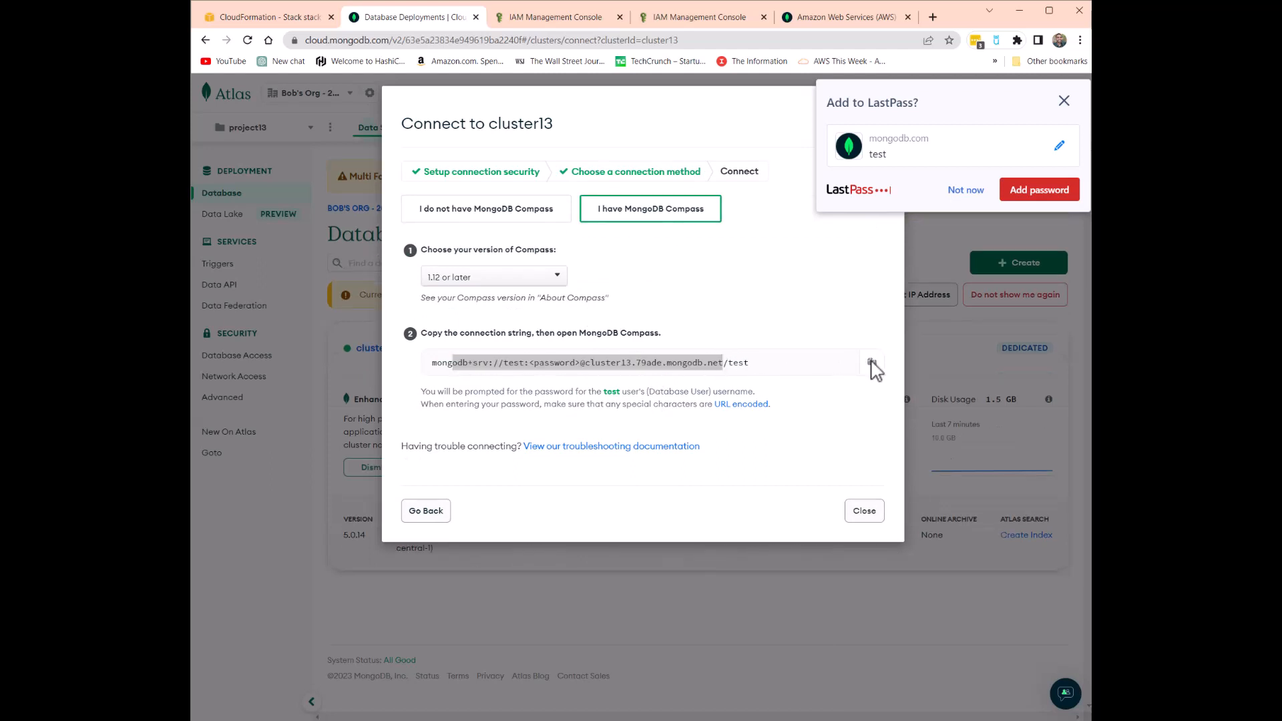
{"action": "double_click", "coordinate": [869, 363]}
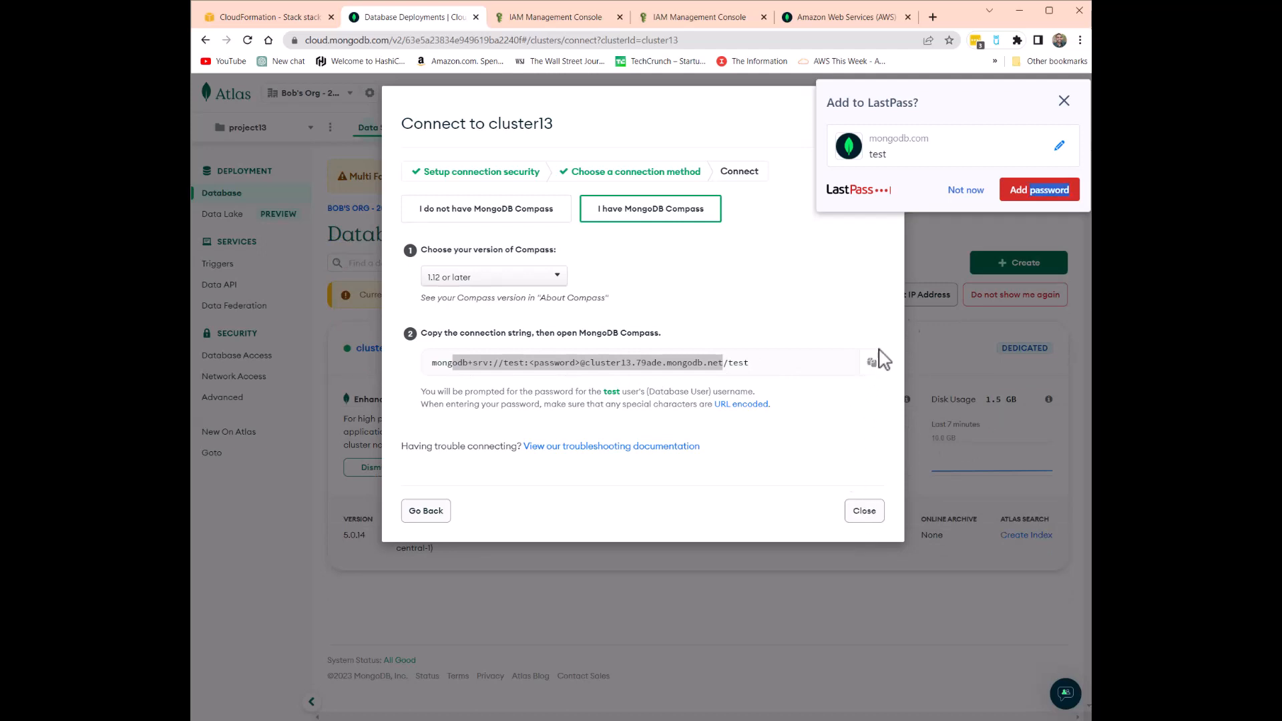
{"action": "left_click", "coordinate": [1061, 102]}
{"action": "left_click", "coordinate": [872, 363]}
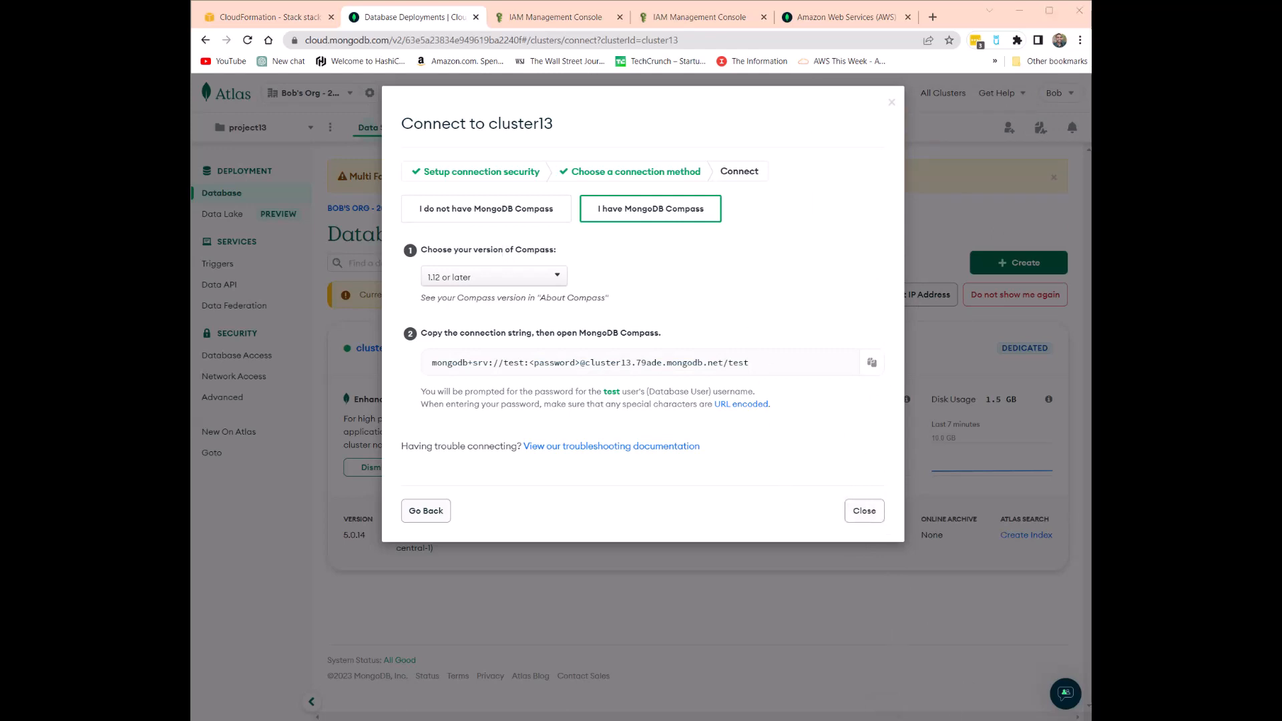
- Switch to MongoDB Compass, paste the connection string, replace the password placeholder with the user's password, and connect
{"action": "key", "text": "alt+Tab"}
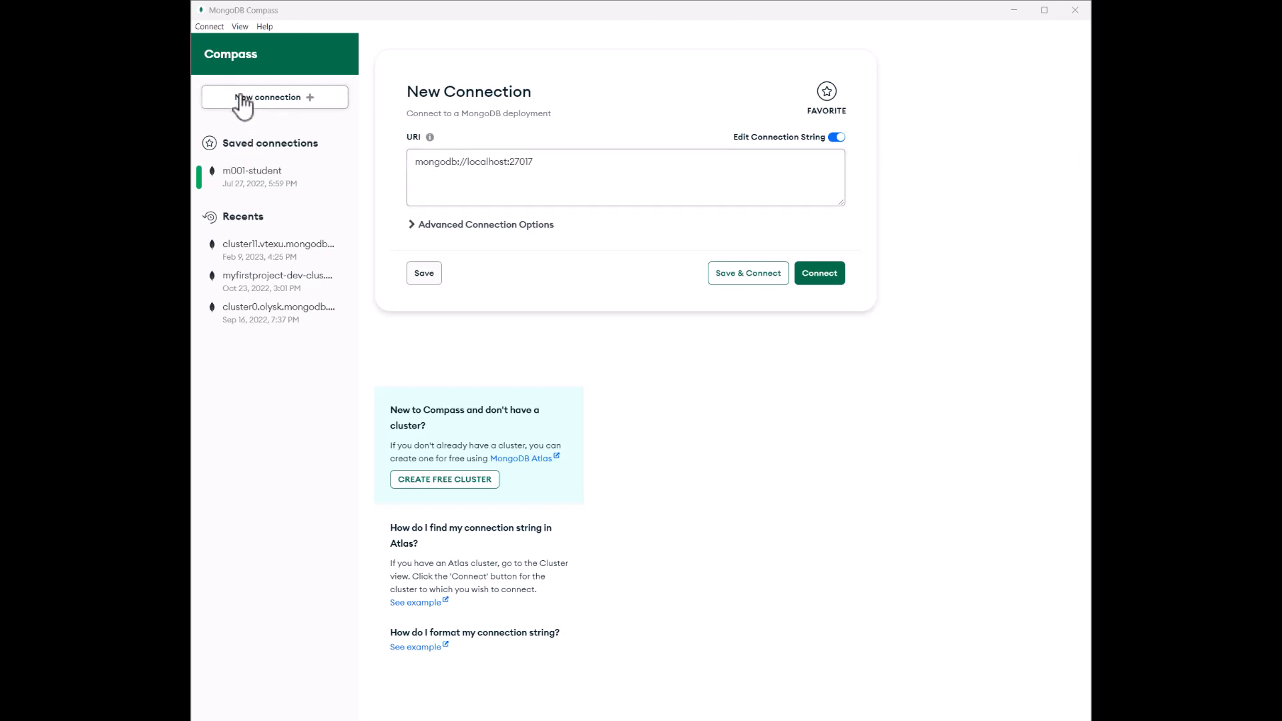
{"action": "left_click", "coordinate": [604, 187]}
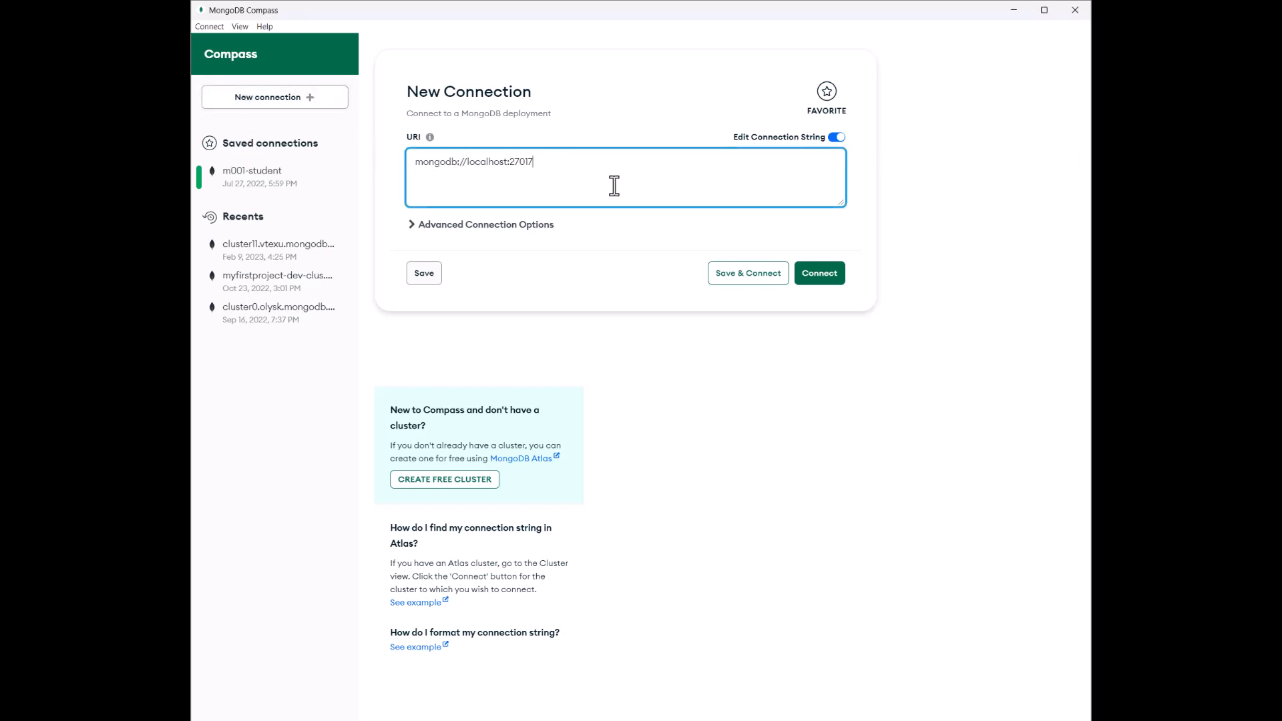
{"action": "key", "text": "ctrl+a"}
{"action": "key", "text": "ctrl+v"}
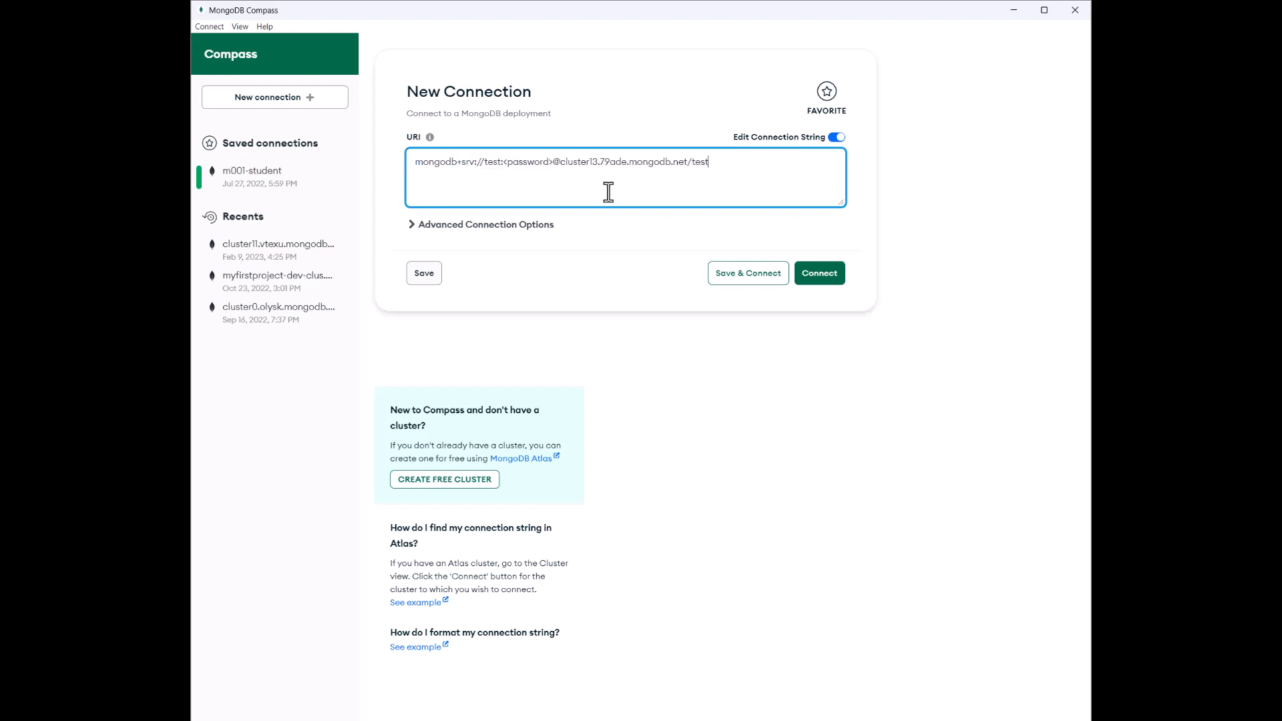
{"action": "left_click", "coordinate": [550, 163]}
{"action": "key", "text": "shift+Left"}
{"action": "key", "text": "shift+Left"}
{"action": "key", "text": "shift+Left"}
{"action": "key", "text": "shift+Left"}
{"action": "key", "text": "shift+Left"}
{"action": "key", "text": "shift+Left"}
{"action": "key", "text": "shift+Left"}
{"action": "key", "text": "shift+Left"}
{"action": "key", "text": "shift+Left"}
{"action": "key", "text": "shift+Left"}
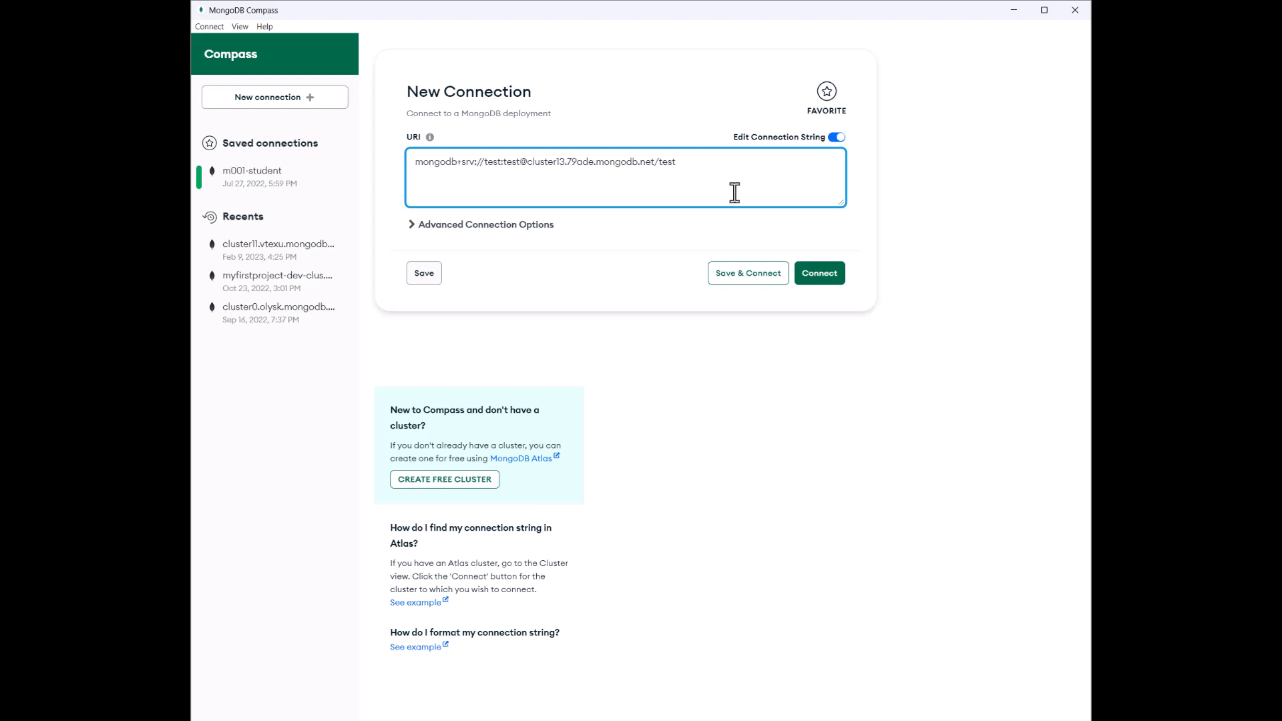
{"action": "left_click", "coordinate": [842, 285]}
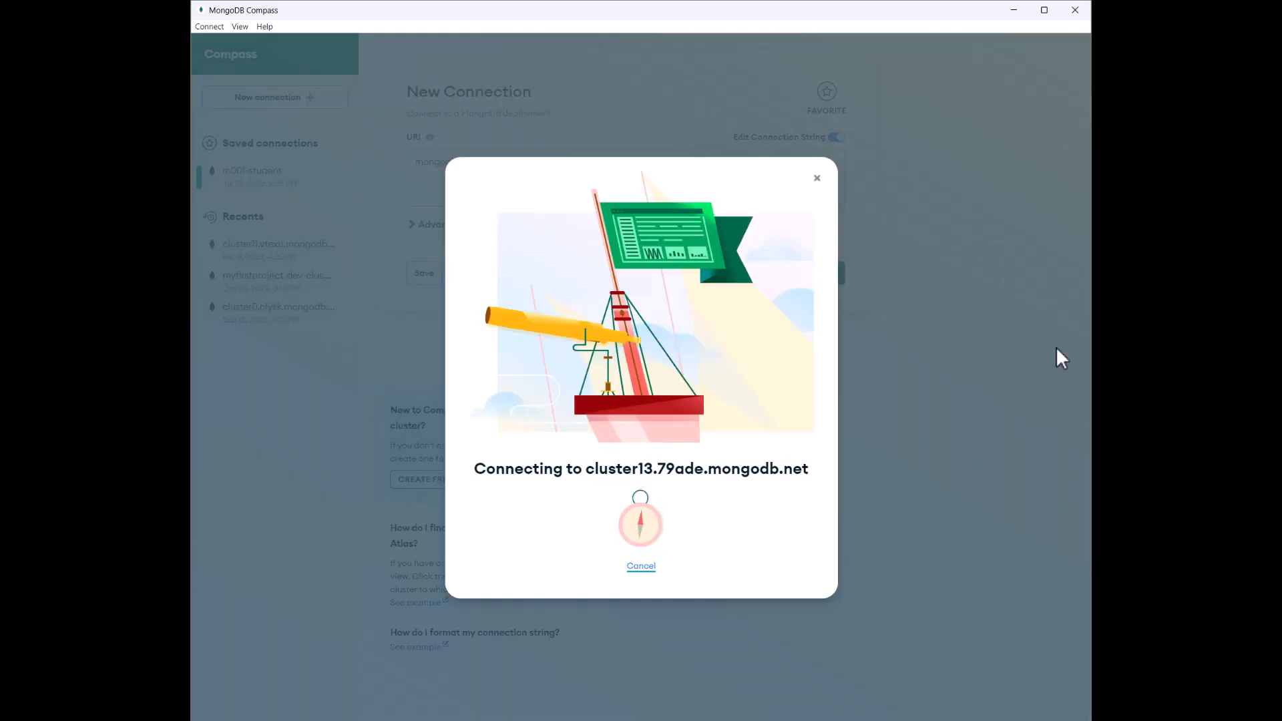